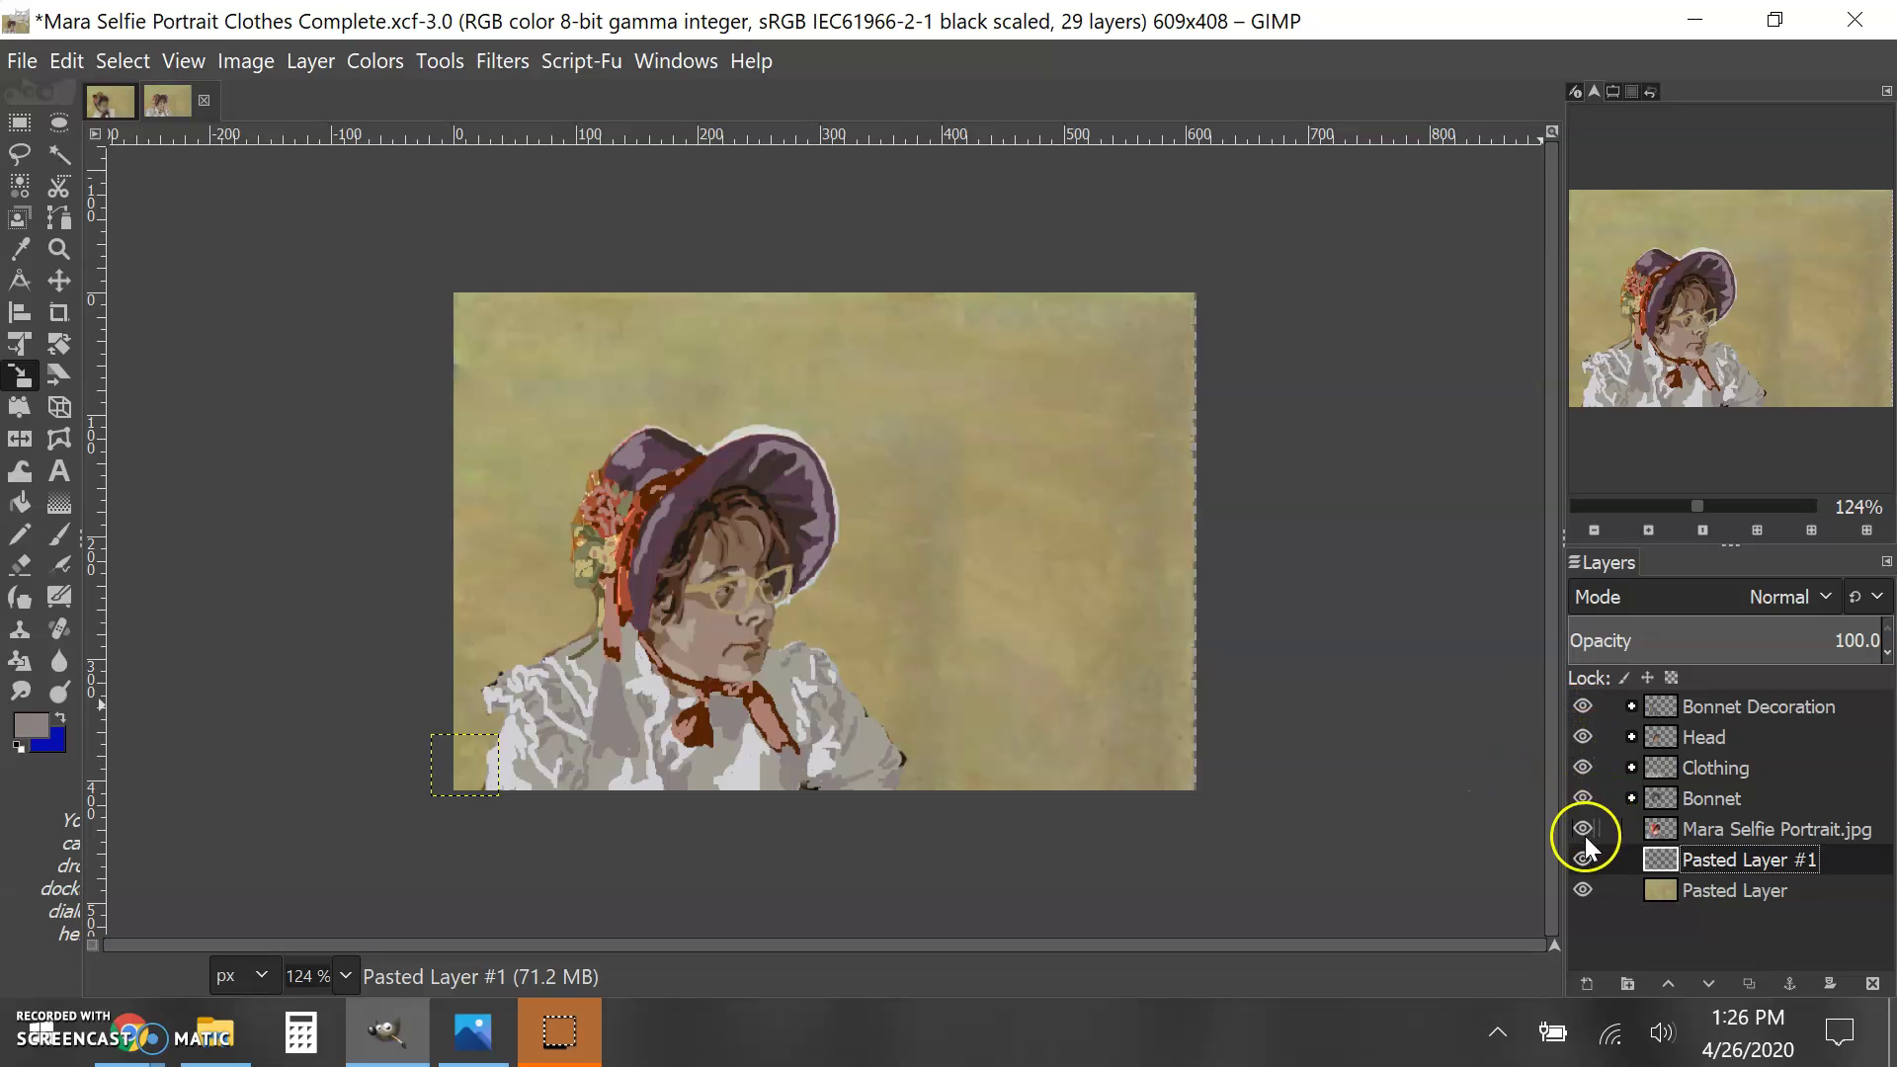
- Hide the Bonnet, Clothing, Head and Bonnet Decoration paint groups, then show them again to compare with the photo
{"action": "left_click_drag", "start_coordinate": [1582, 725], "coordinate": [1593, 804]}
{"action": "left_click", "coordinate": [1583, 798]}
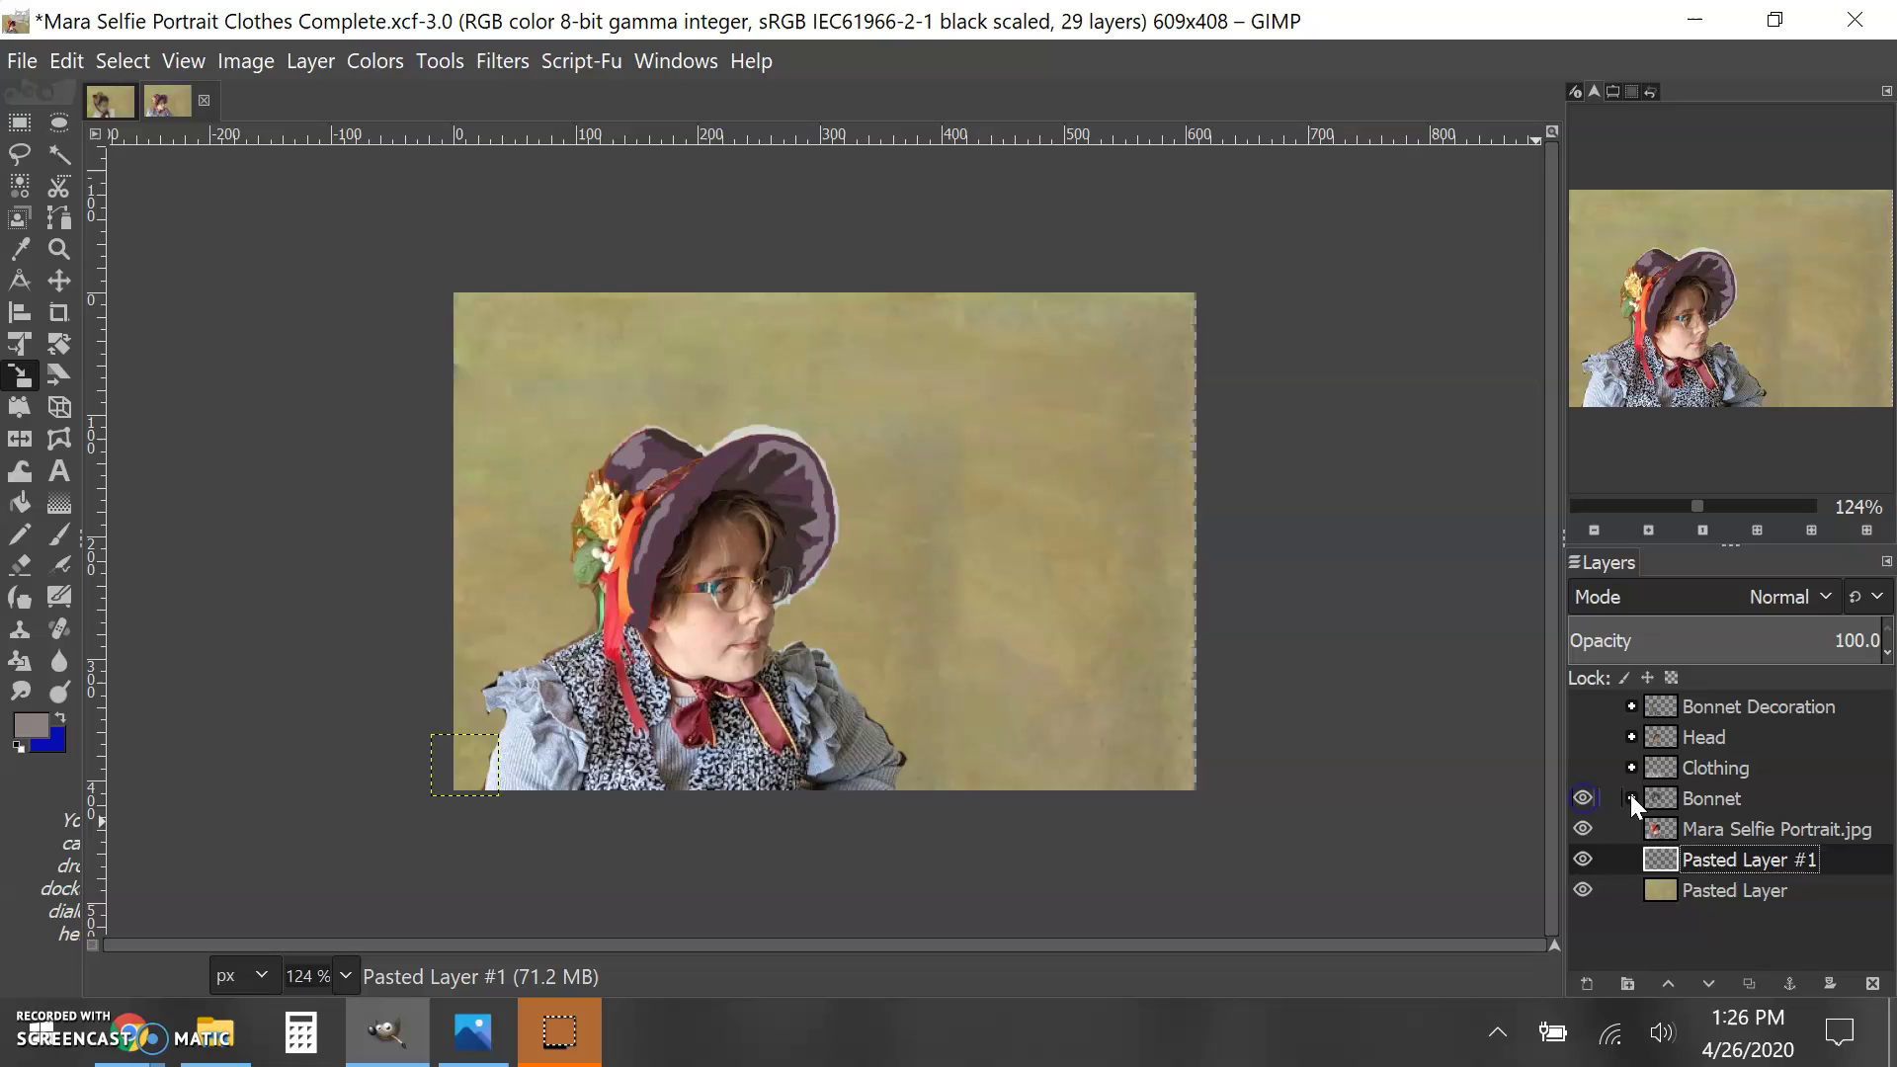
{"action": "left_click", "coordinate": [1632, 796]}
{"action": "left_click", "coordinate": [1633, 798]}
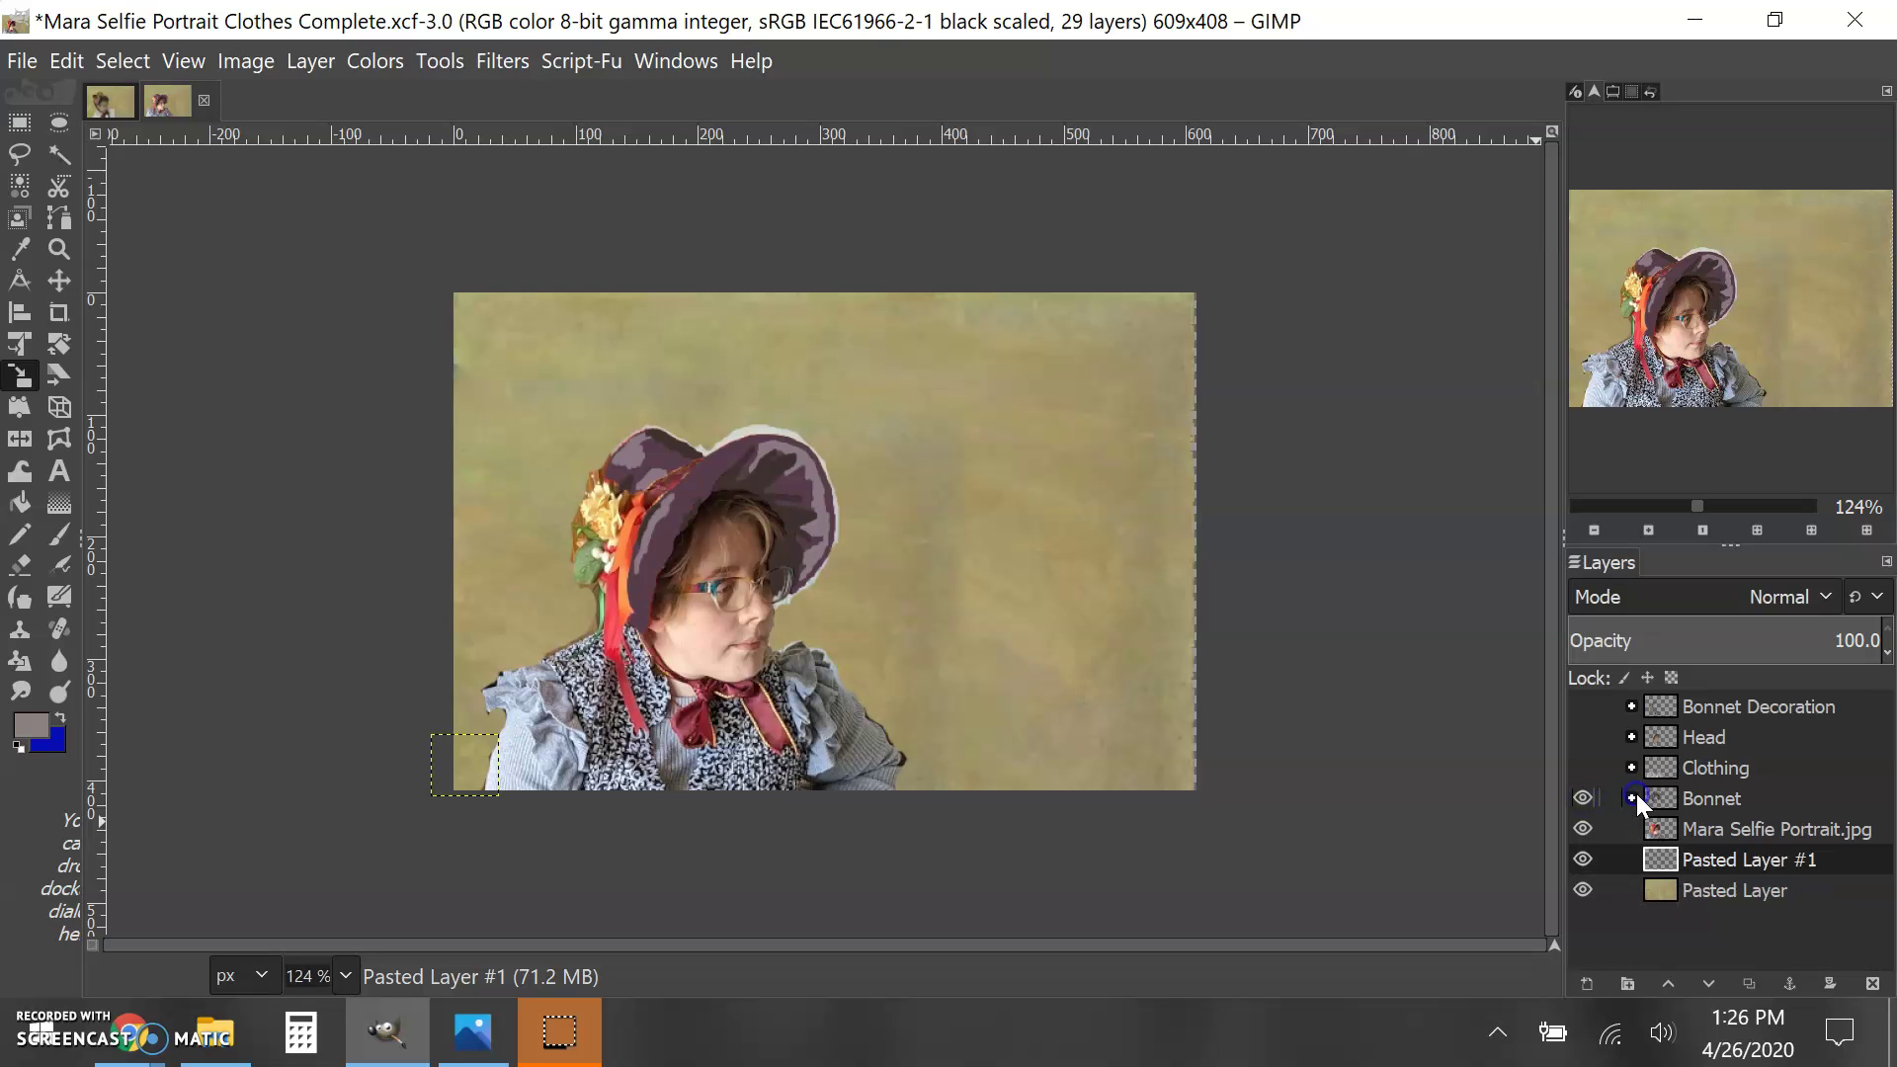
{"action": "left_click", "coordinate": [1580, 767]}
{"action": "left_click", "coordinate": [1581, 766]}
{"action": "left_click", "coordinate": [1581, 767]}
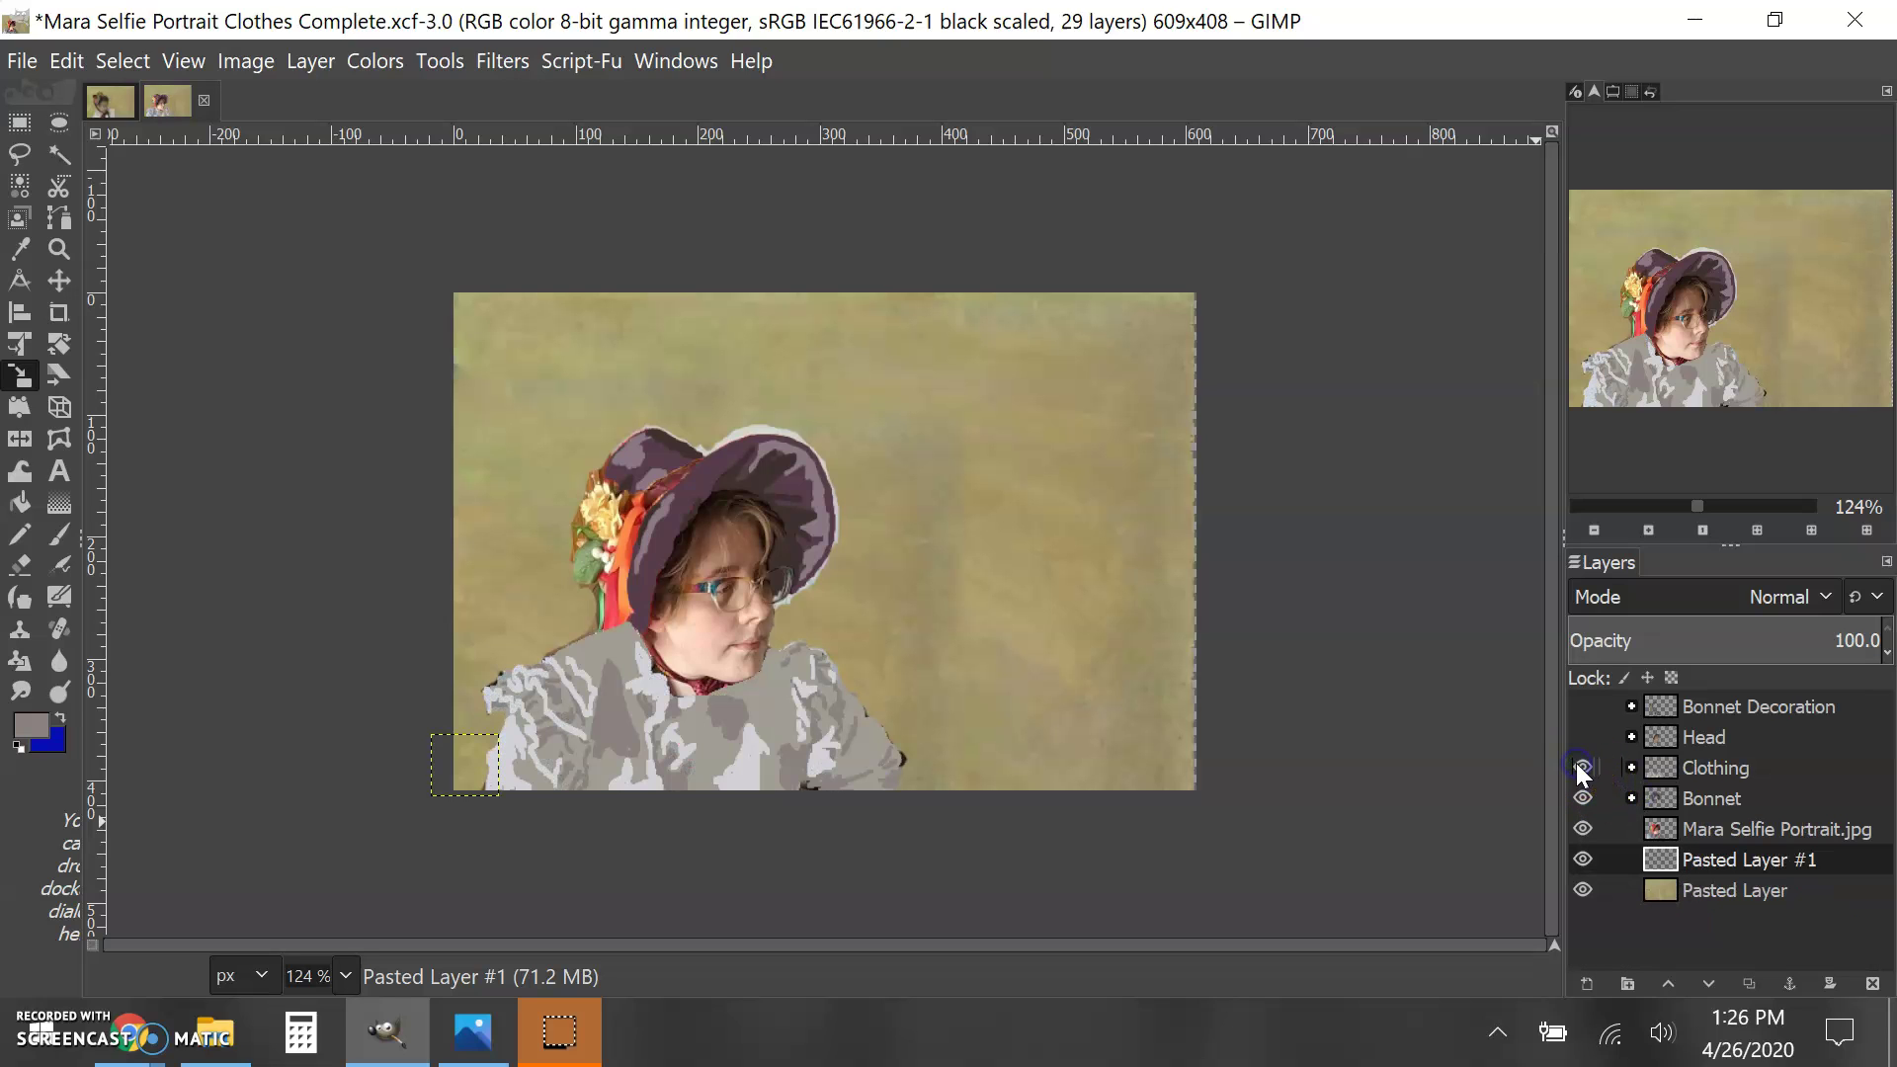
{"action": "left_click", "coordinate": [1632, 767]}
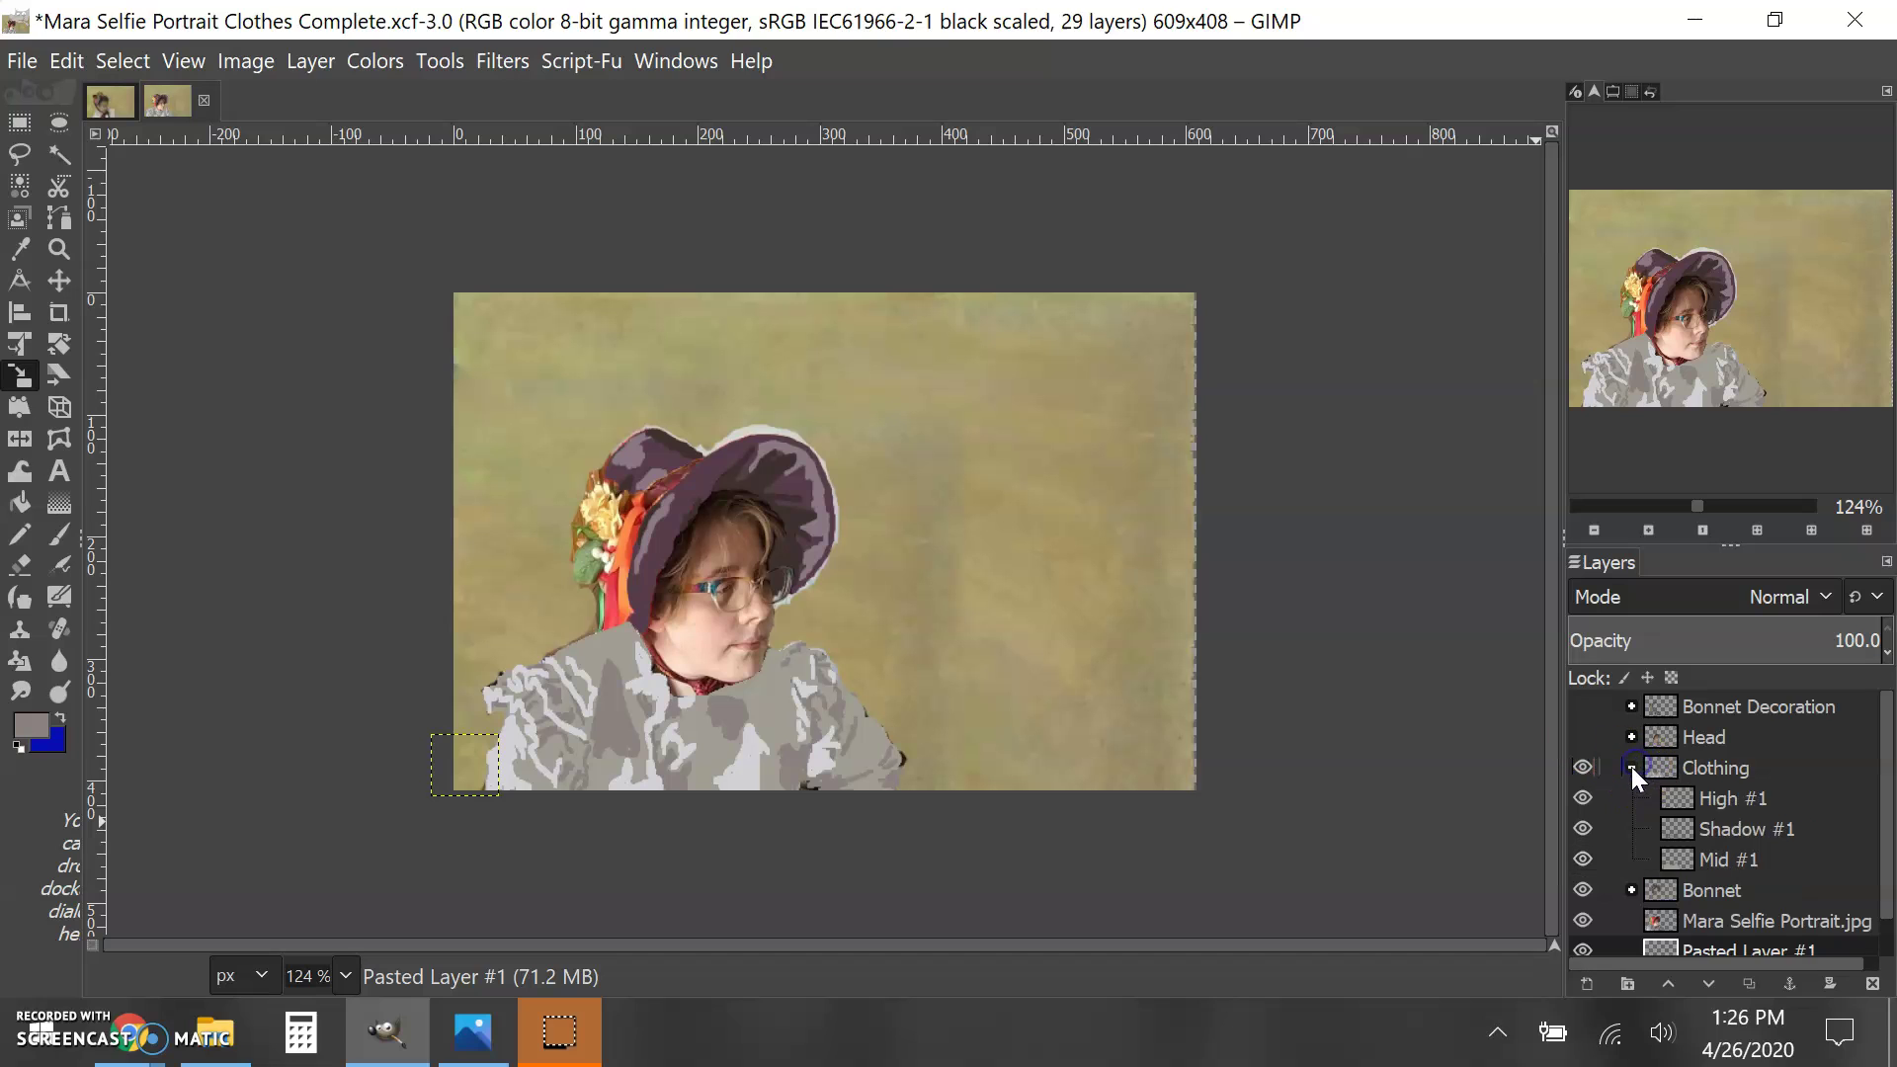
{"action": "left_click", "coordinate": [1632, 768]}
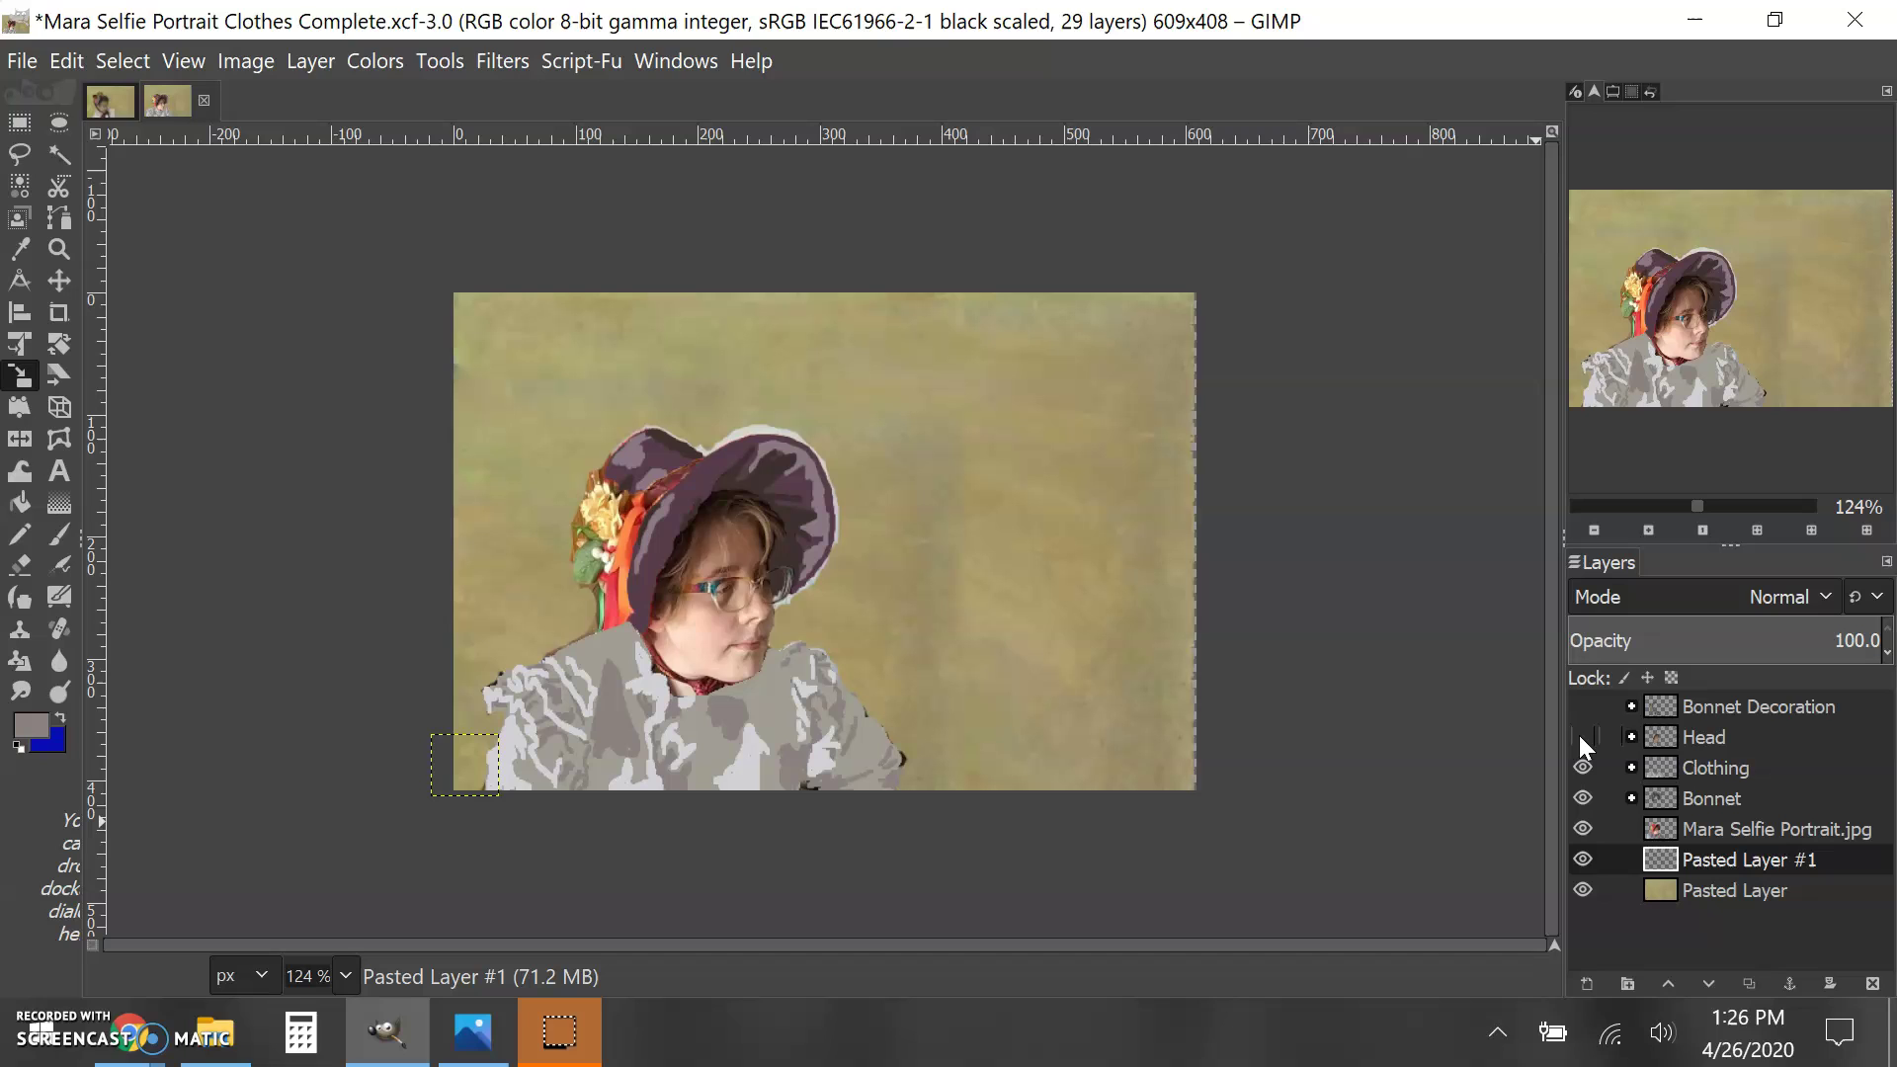
{"action": "left_click", "coordinate": [1581, 737]}
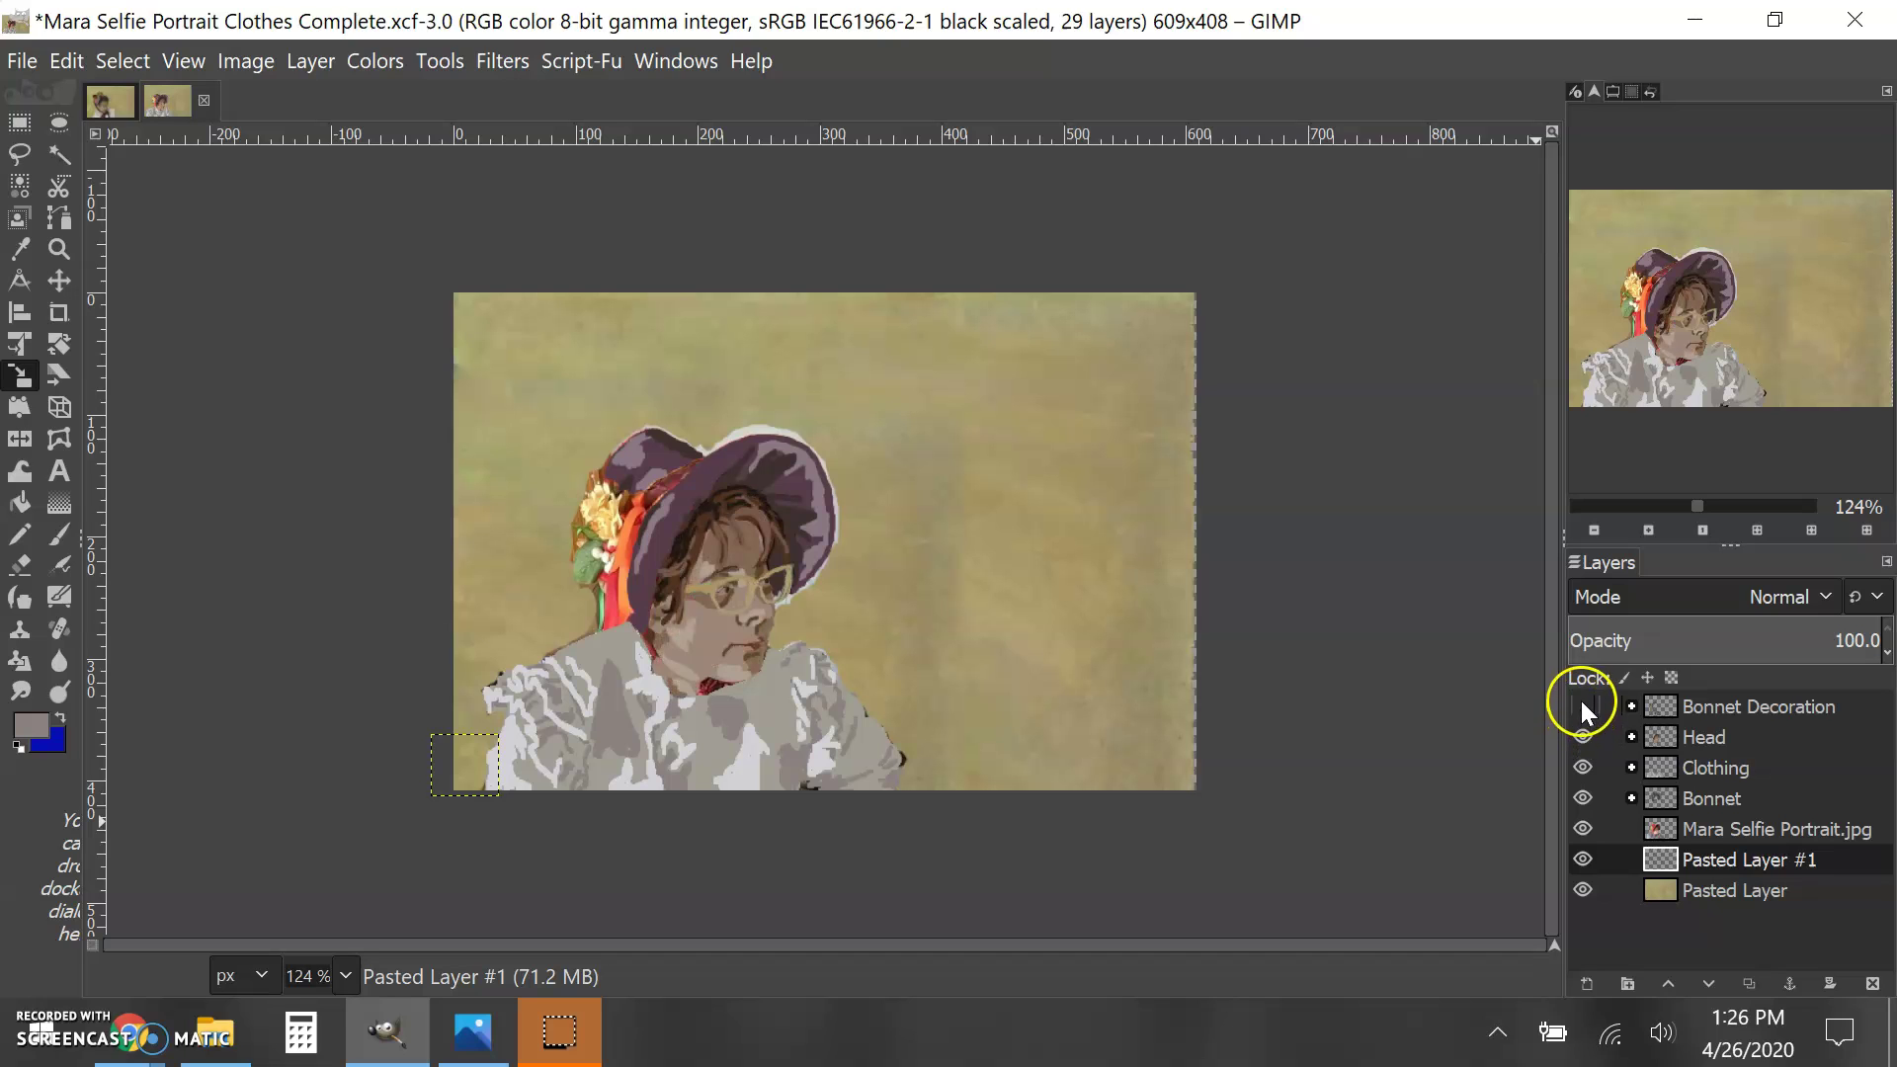
{"action": "left_click", "coordinate": [1582, 708]}
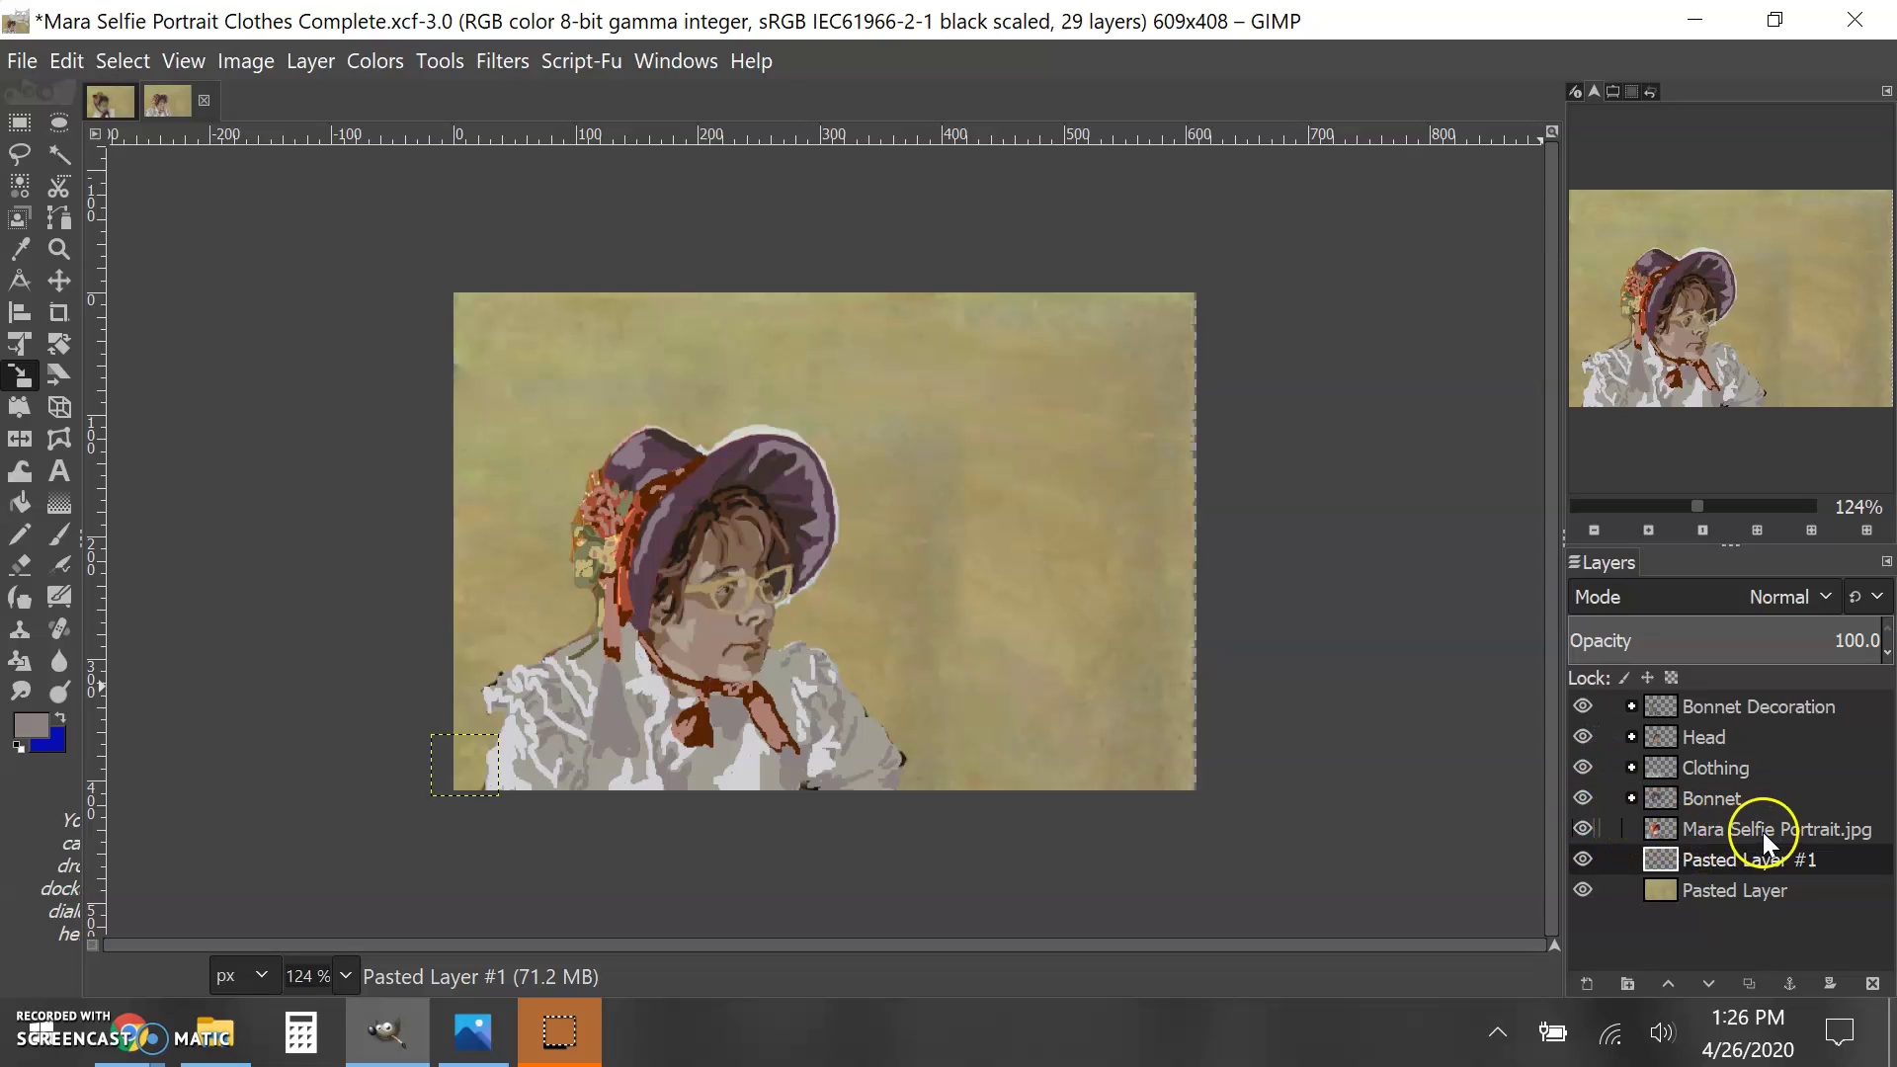
- Hide the original photo layer and reposition the layers with the Move tool
{"action": "left_click", "coordinate": [1581, 829]}
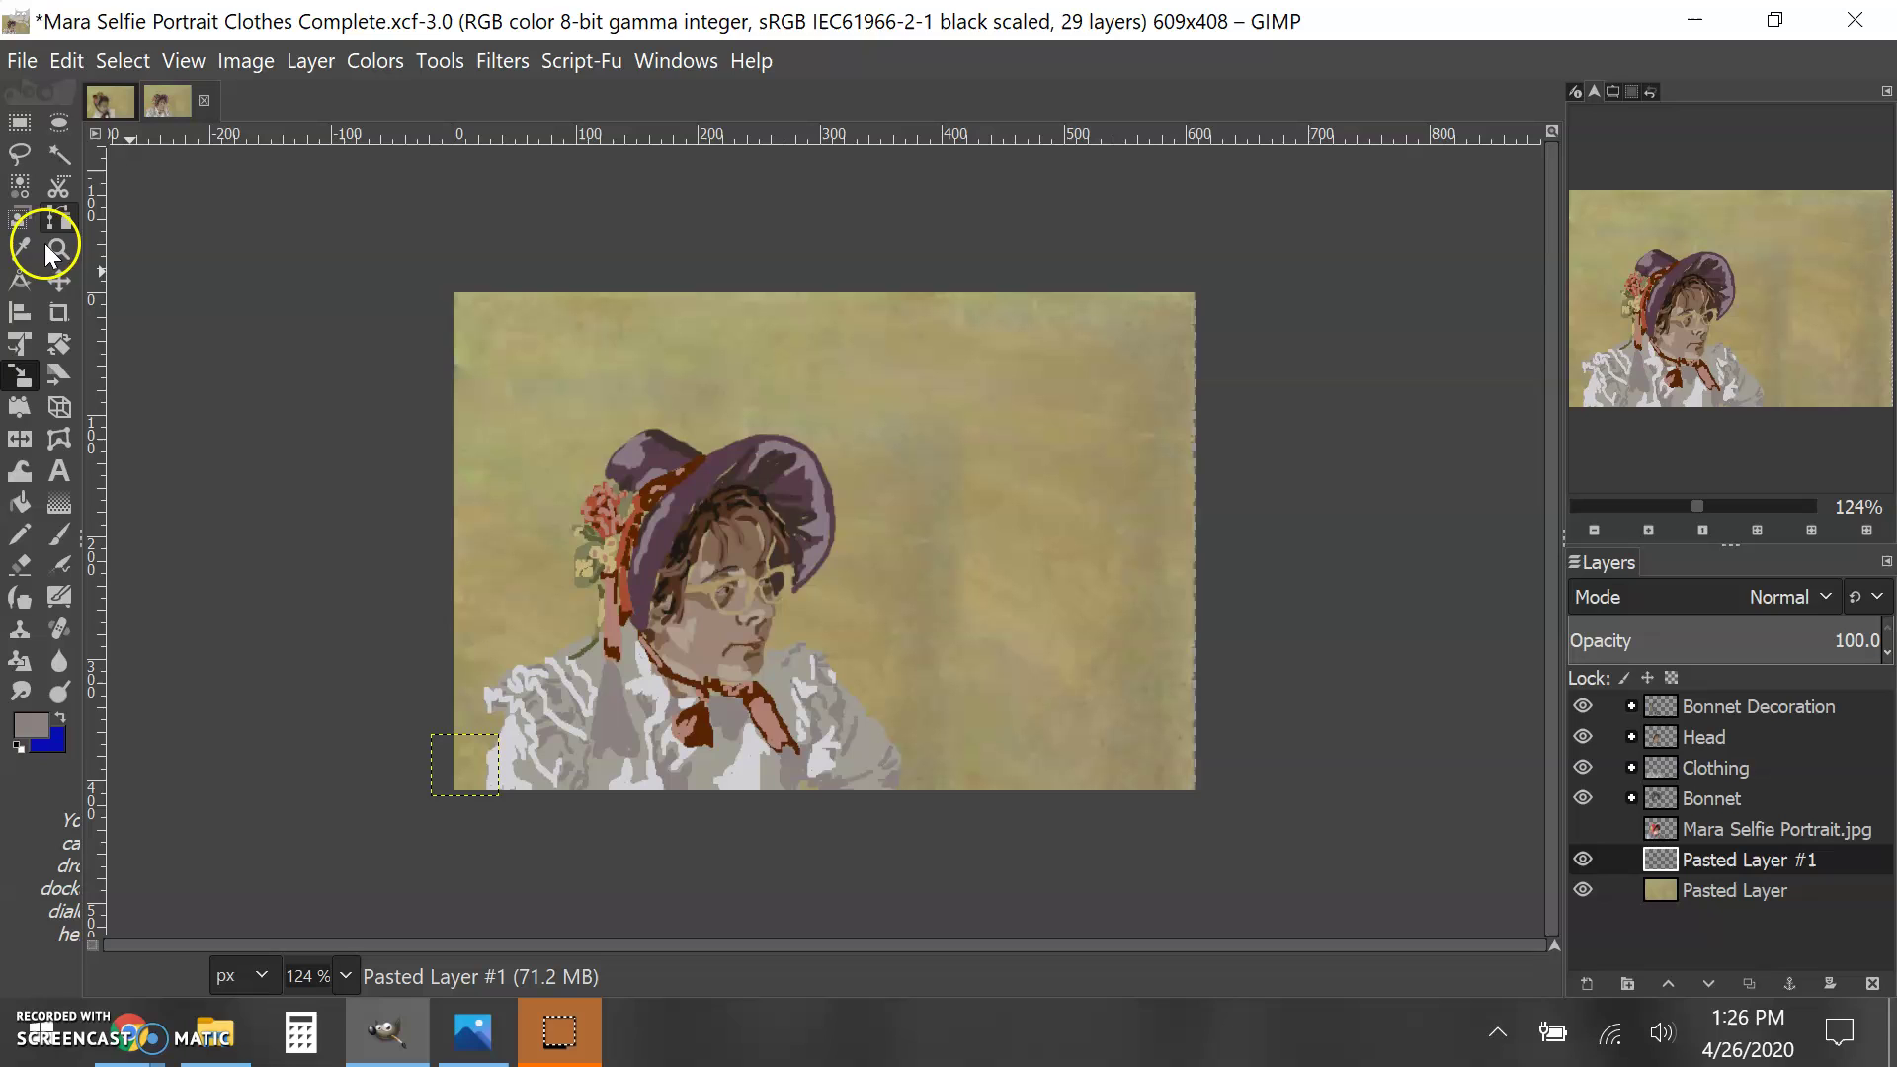
{"action": "left_click", "coordinate": [56, 268]}
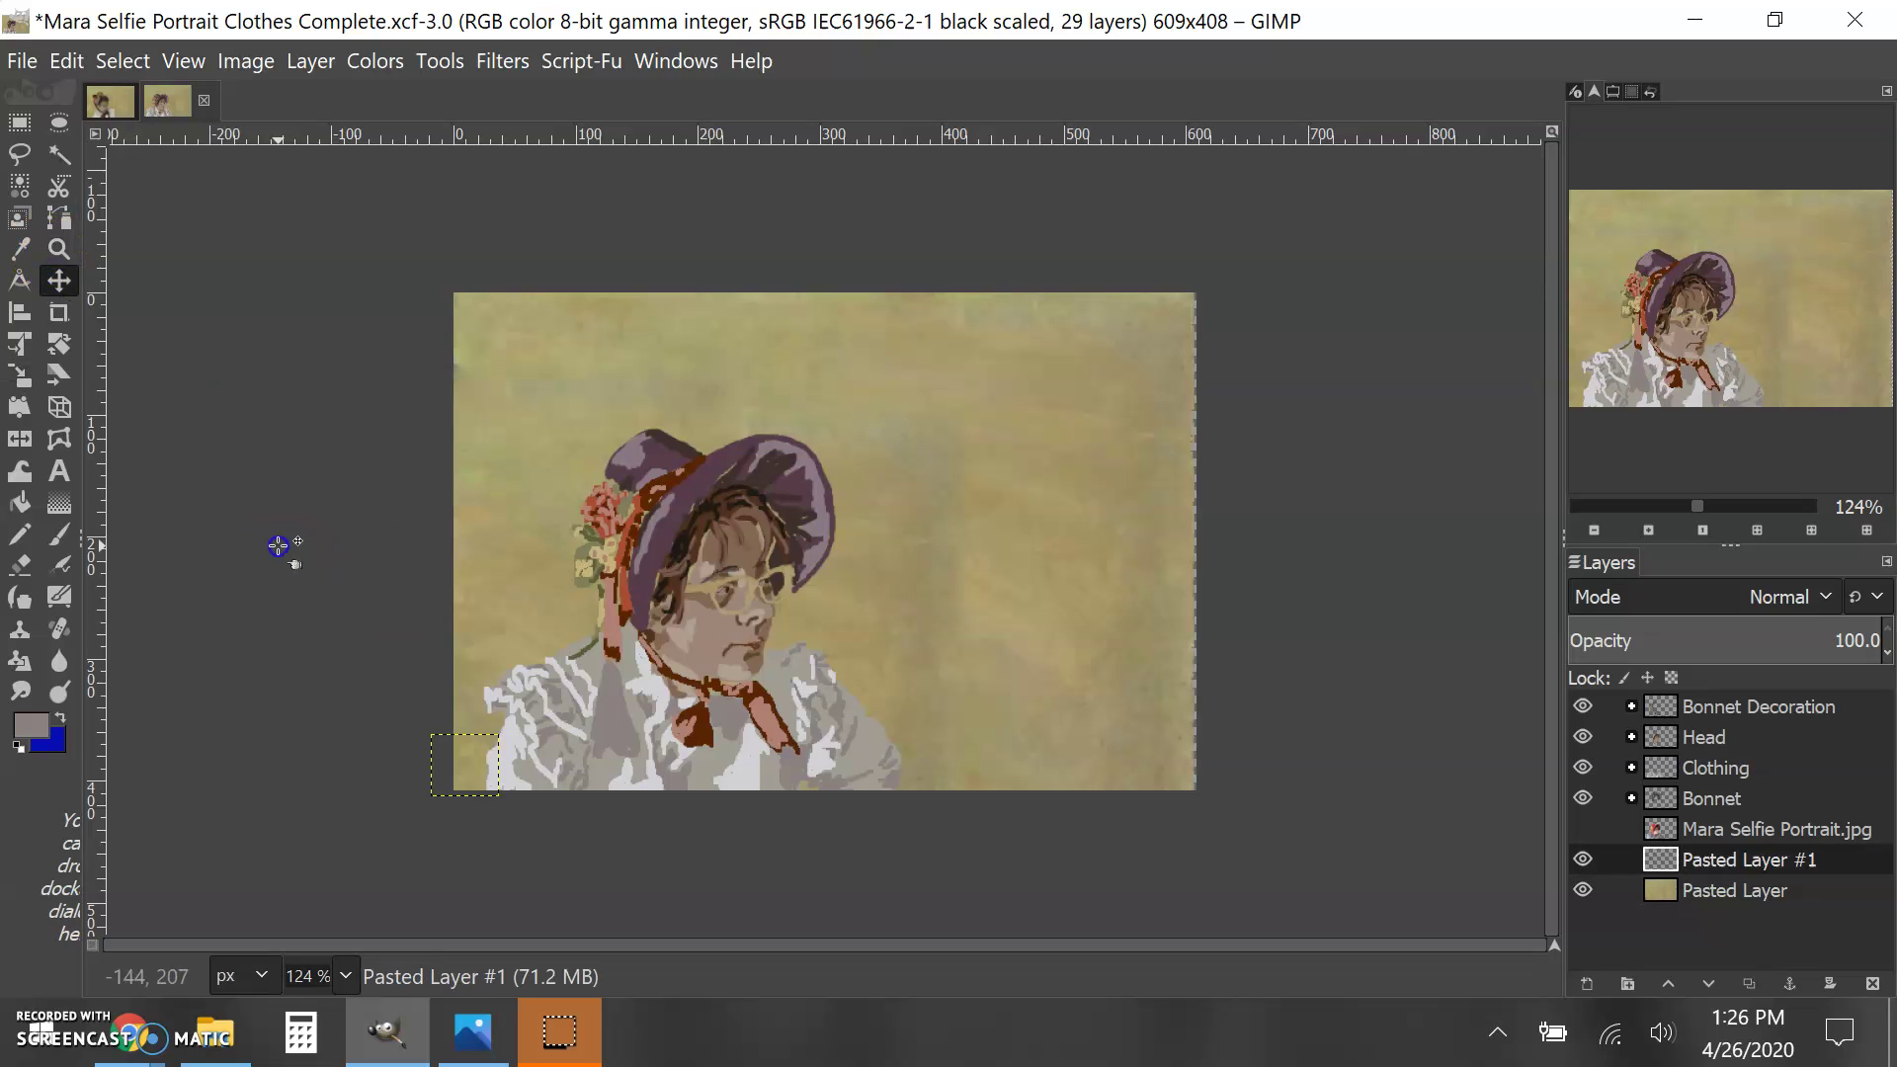
{"action": "left_click_drag", "start_coordinate": [331, 554], "coordinate": [1440, 976]}
{"action": "left_click_drag", "start_coordinate": [762, 699], "coordinate": [741, 713]}
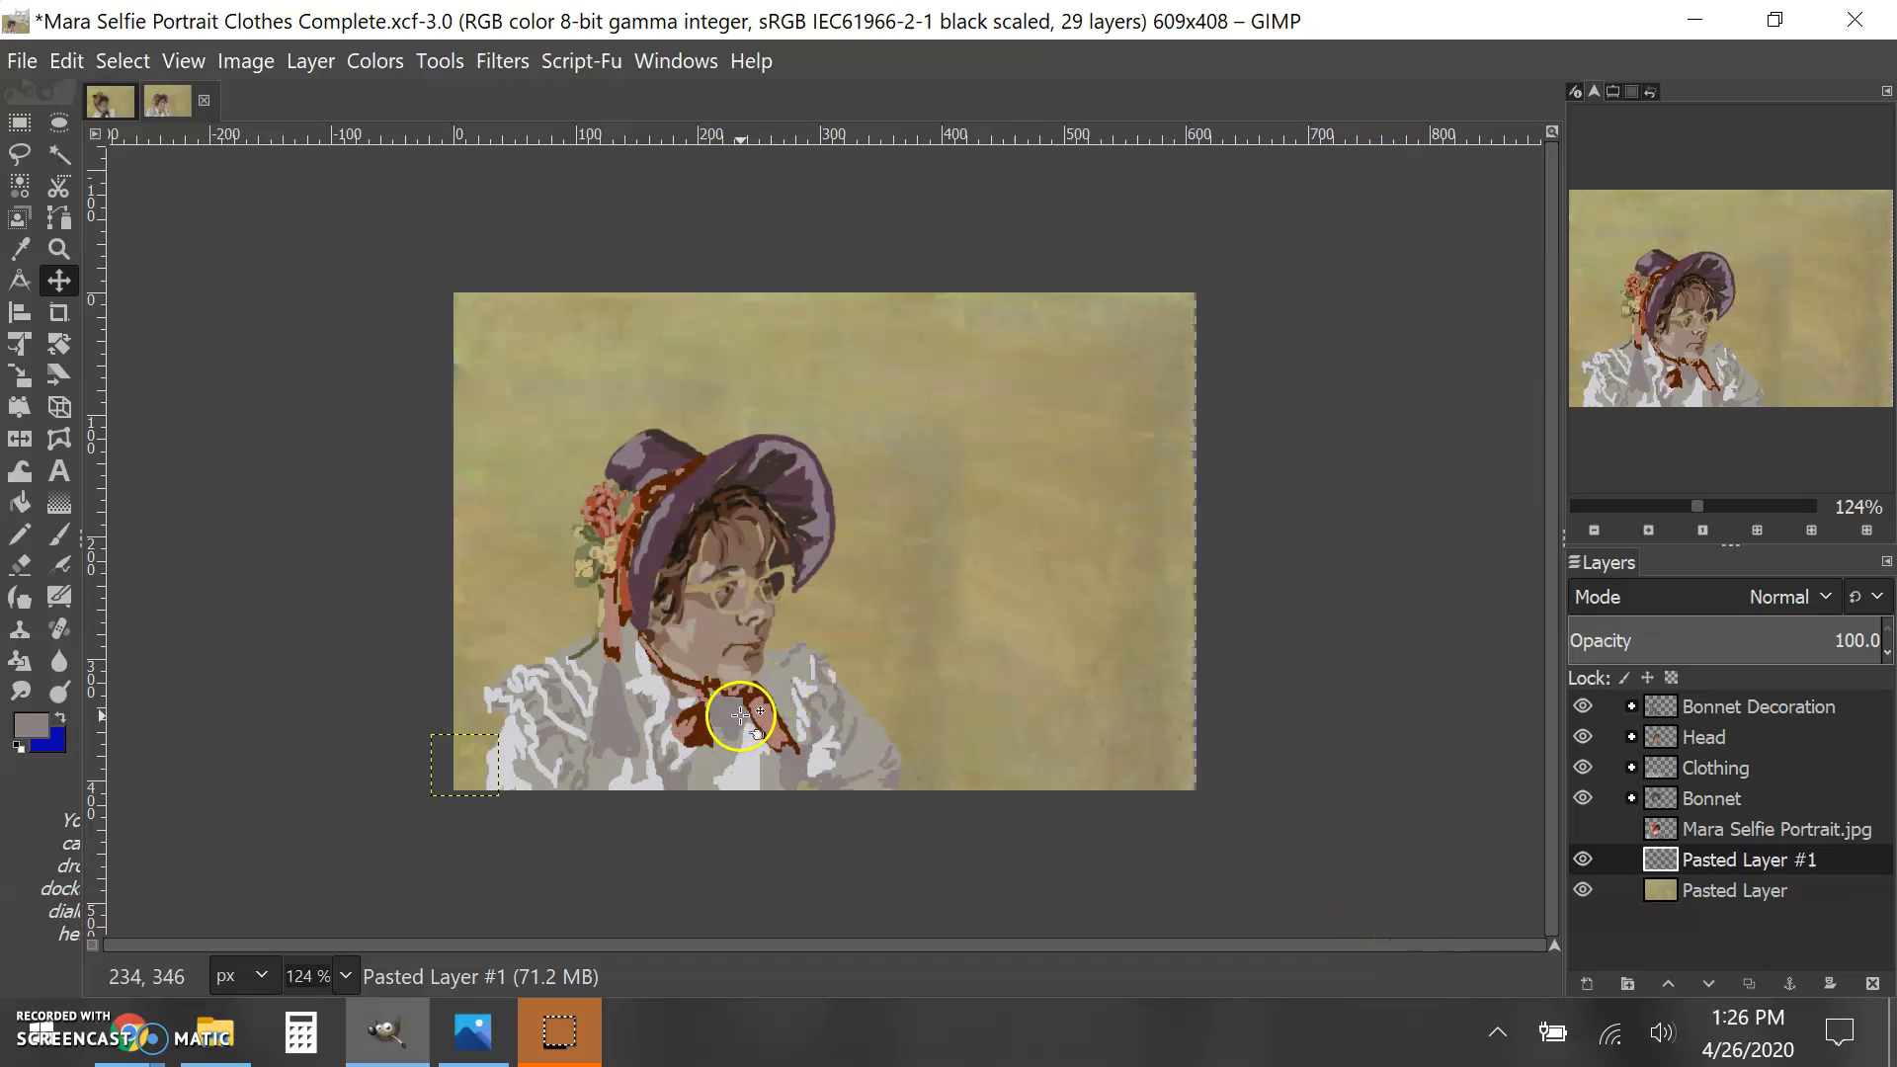
- Flick the original photo layer on and off to compare the paint against it
{"action": "left_click", "coordinate": [1584, 829]}
{"action": "left_click", "coordinate": [1593, 829]}
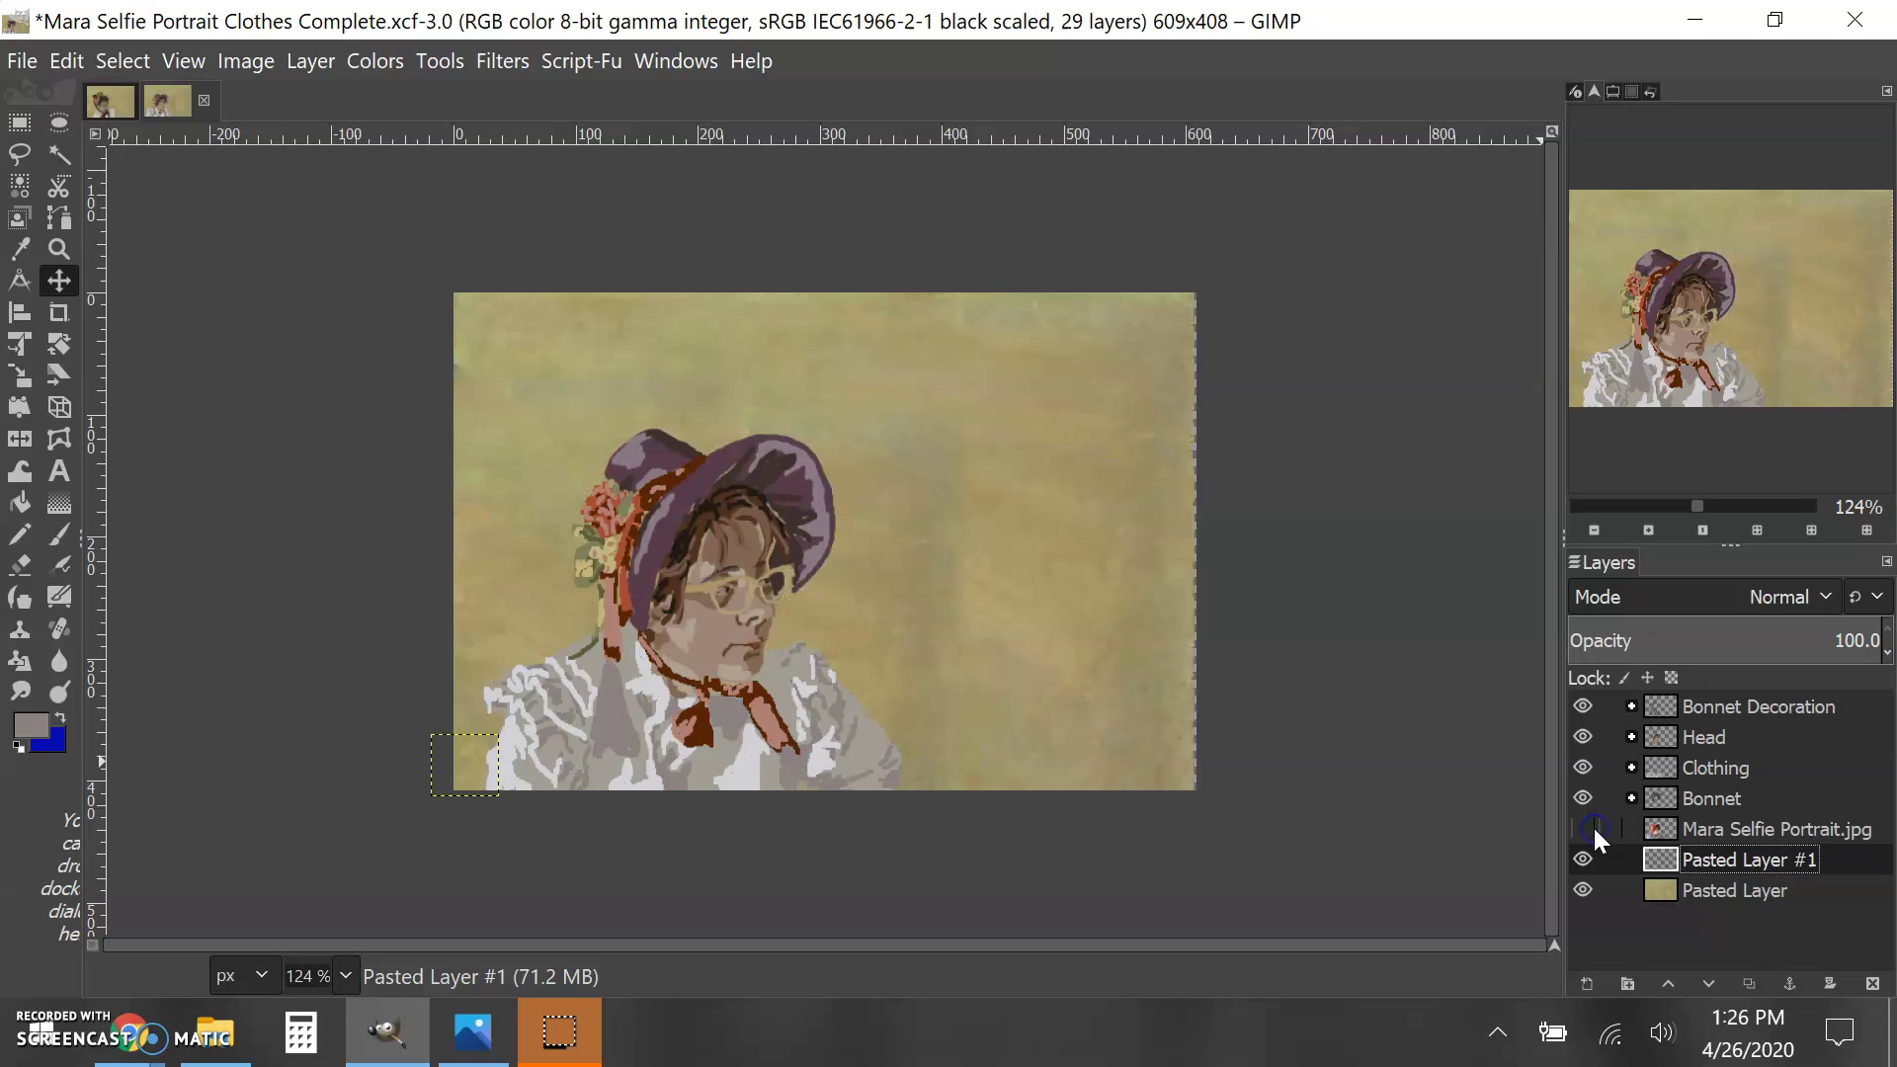
{"action": "left_click", "coordinate": [1593, 829]}
{"action": "left_click", "coordinate": [1592, 829]}
{"action": "left_click", "coordinate": [1592, 829]}
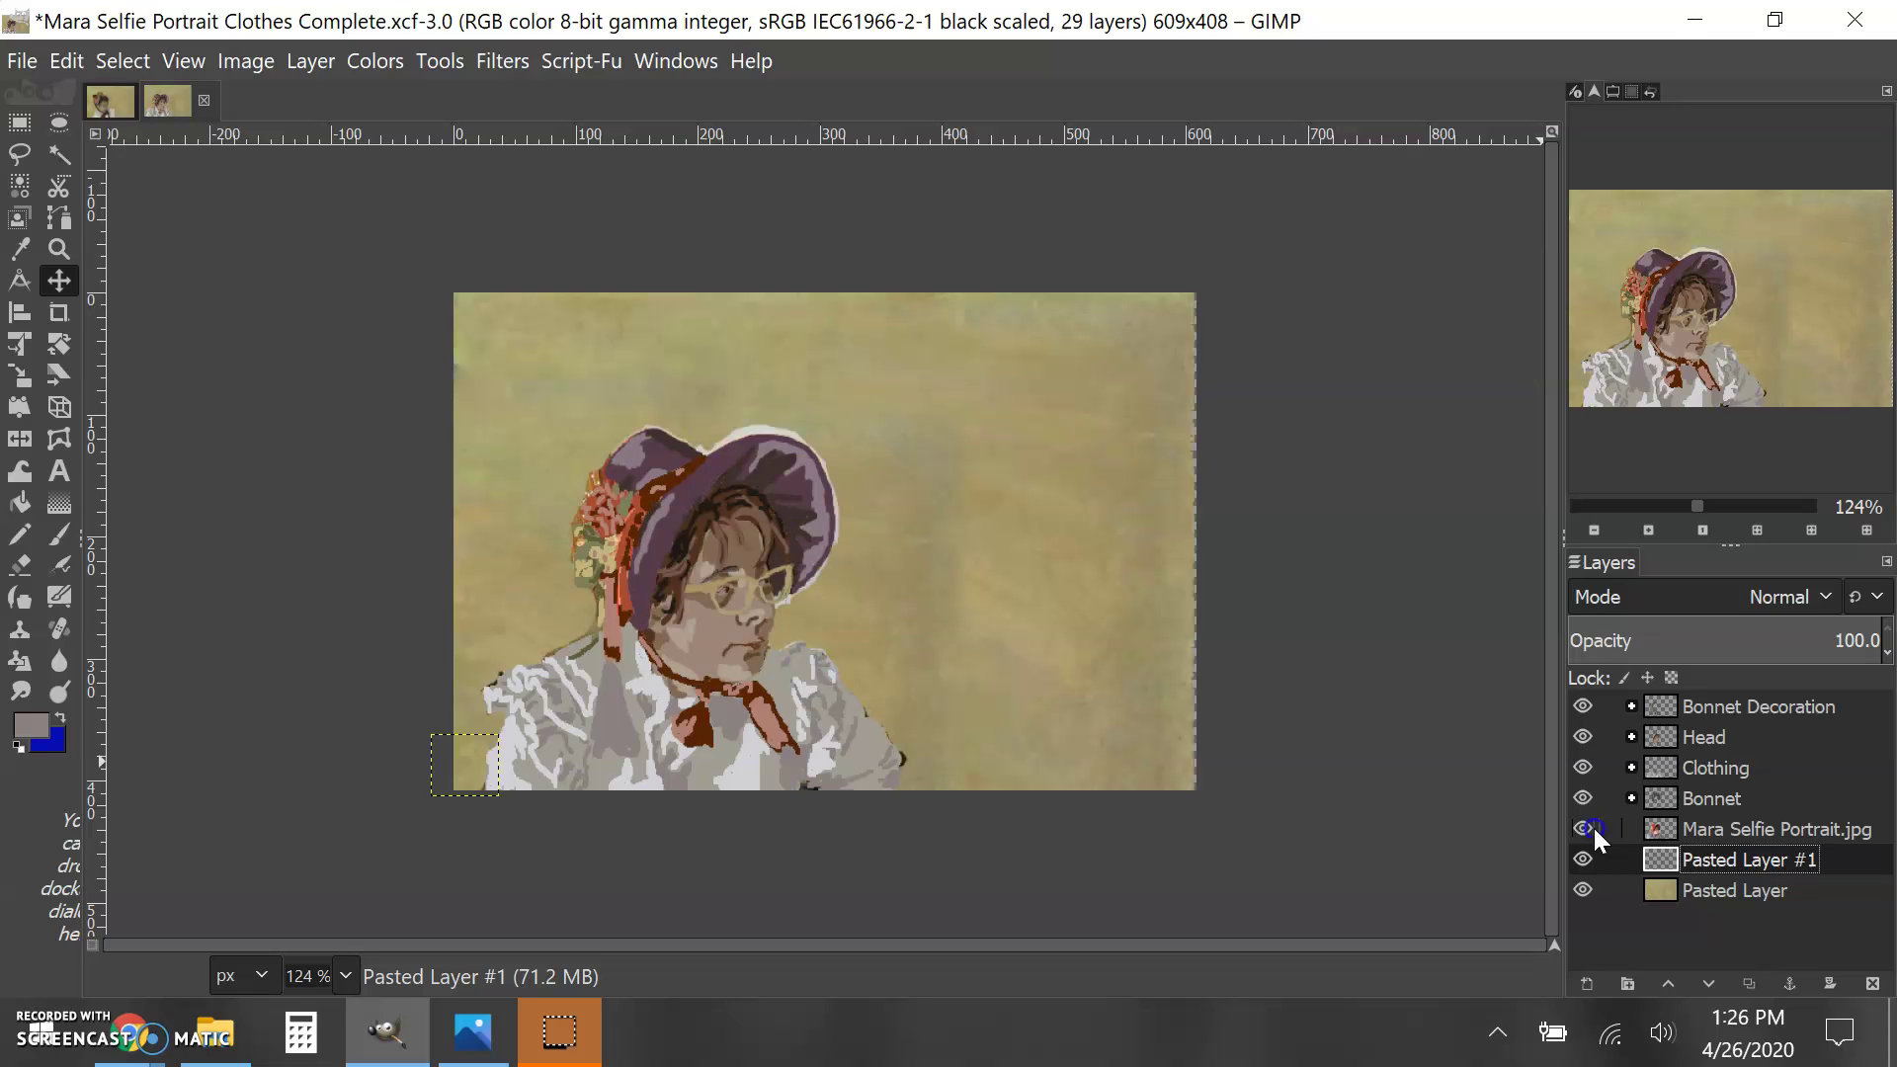
{"action": "left_click", "coordinate": [1593, 829]}
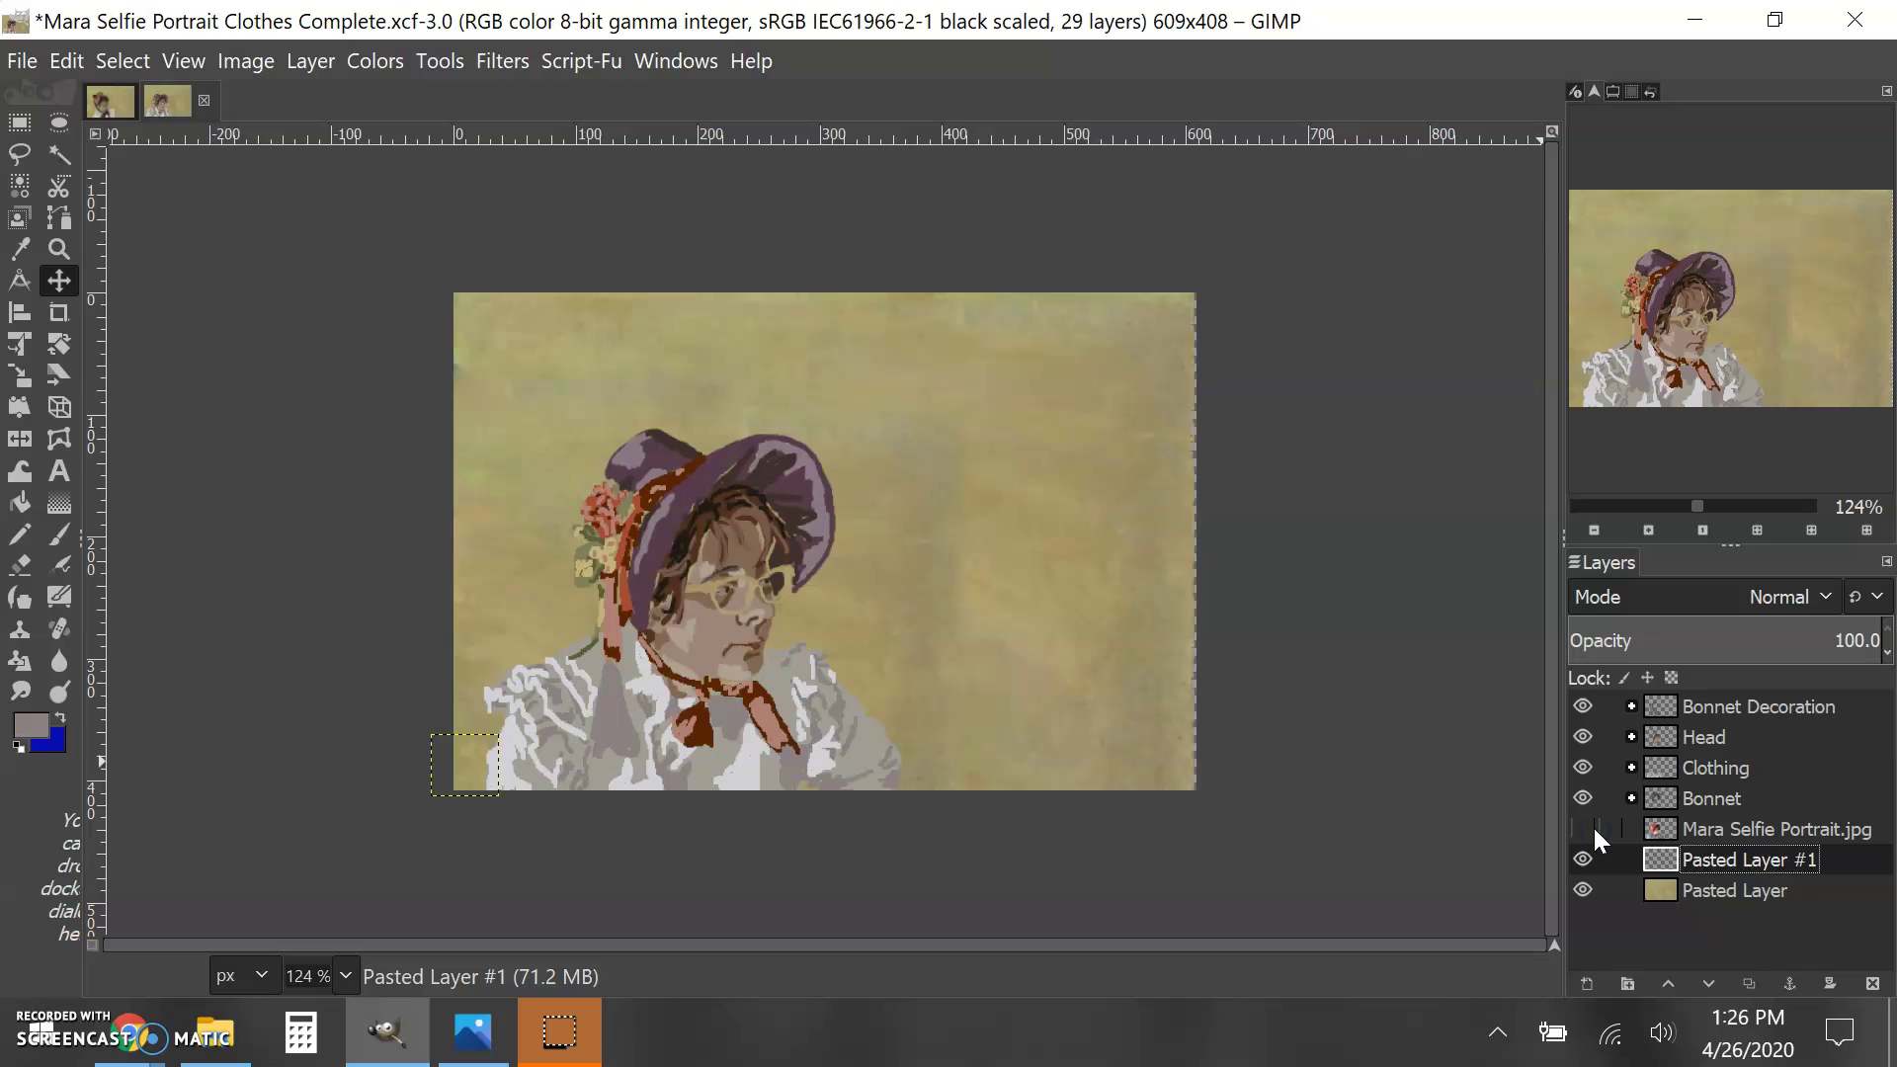
{"action": "left_click", "coordinate": [1593, 829]}
{"action": "left_click", "coordinate": [1593, 829]}
{"action": "left_click", "coordinate": [1592, 829]}
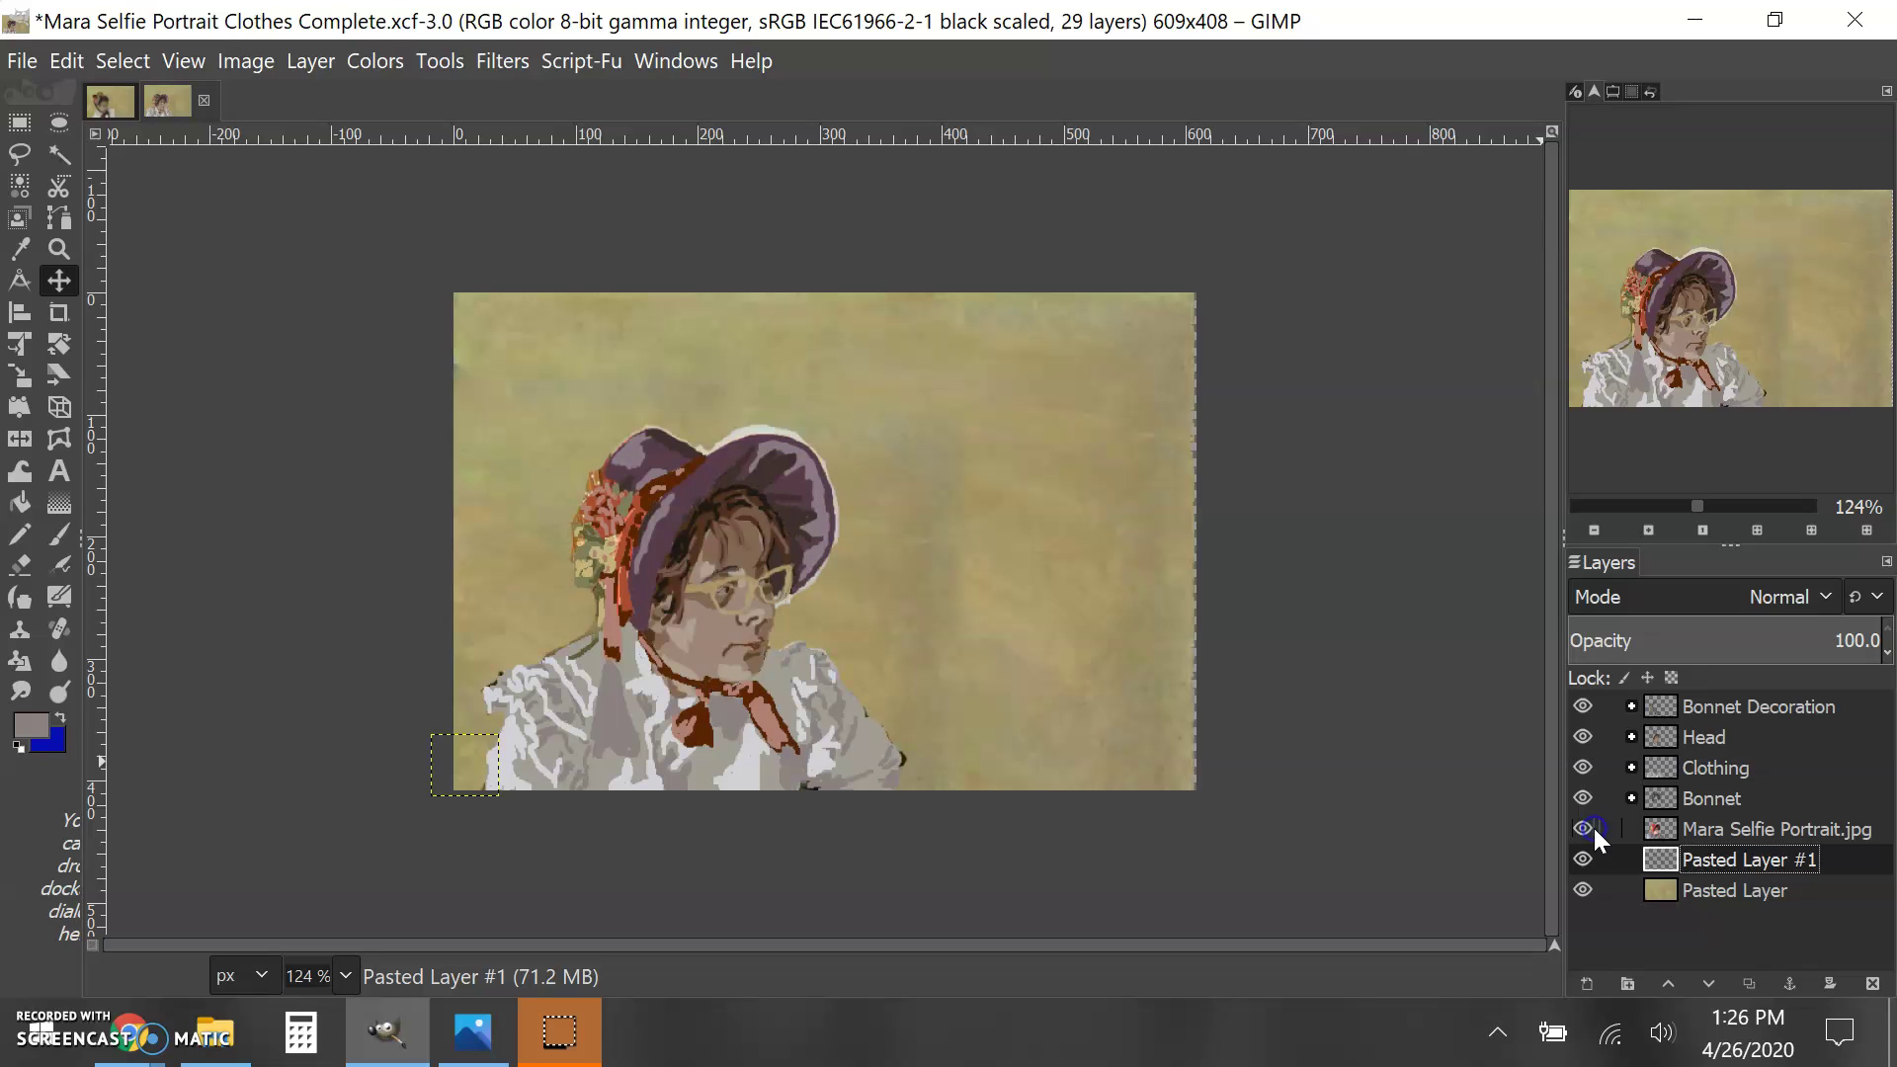
{"action": "left_click", "coordinate": [1593, 828]}
{"action": "left_click", "coordinate": [1592, 828]}
{"action": "left_click", "coordinate": [1593, 827]}
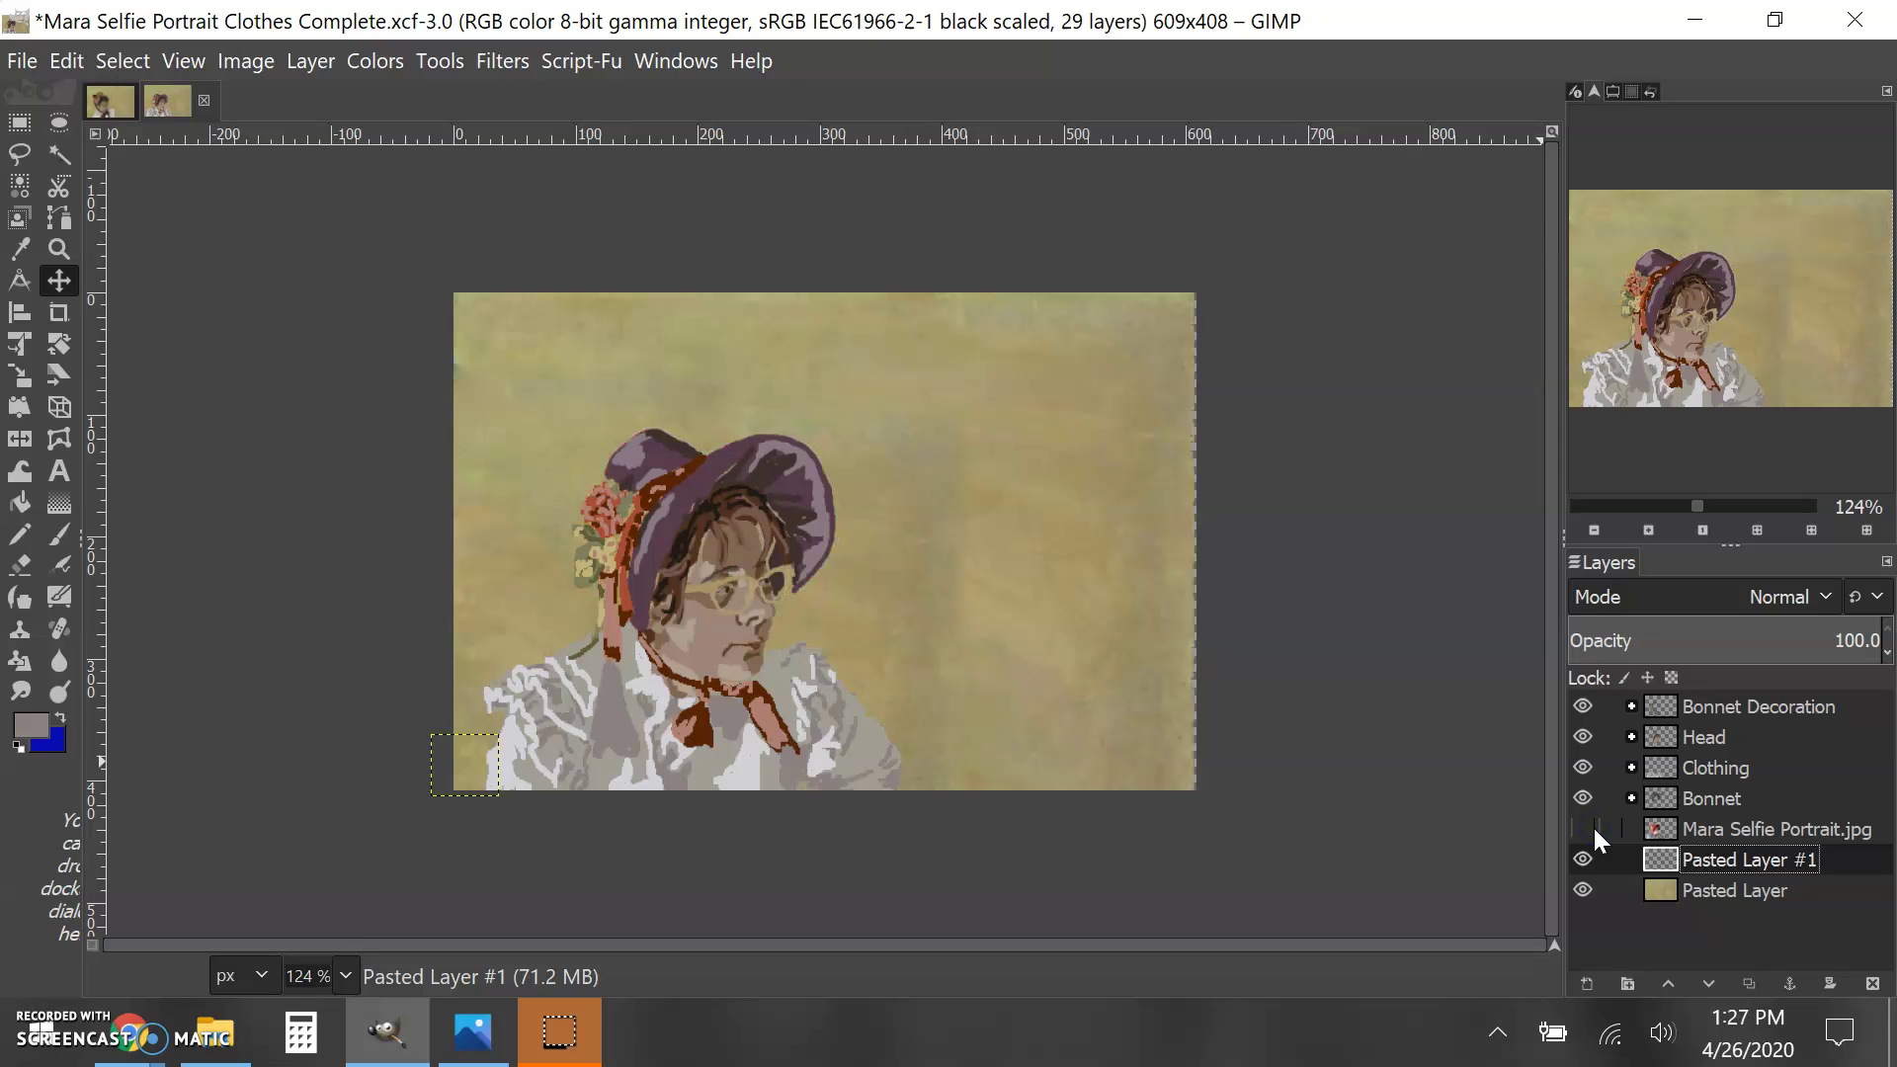
{"action": "left_click", "coordinate": [1592, 828]}
{"action": "left_click", "coordinate": [1592, 828]}
- Compare the face paint against the photo, leaving the original photo layer hidden
{"action": "left_click", "coordinate": [1582, 828]}
{"action": "left_click", "coordinate": [1582, 828]}
{"action": "left_click", "coordinate": [1582, 828]}
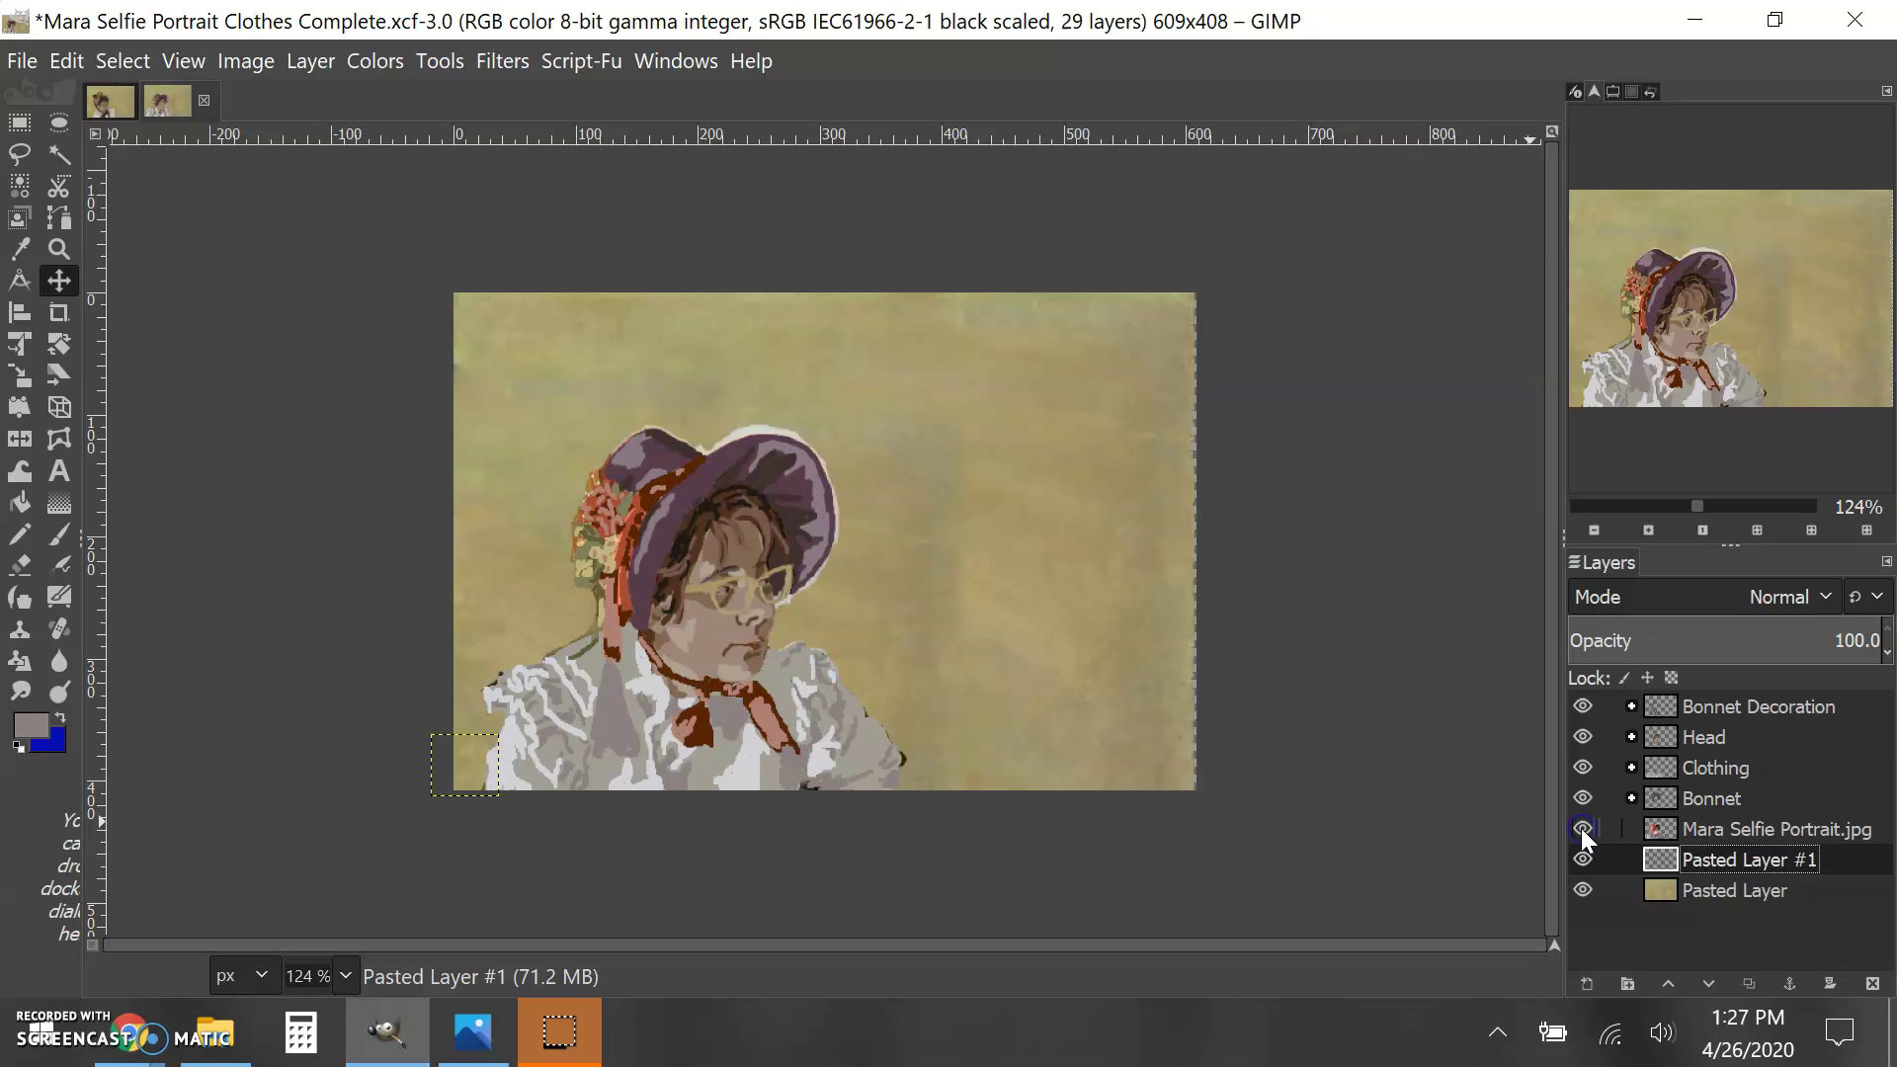
{"action": "left_click", "coordinate": [1581, 828]}
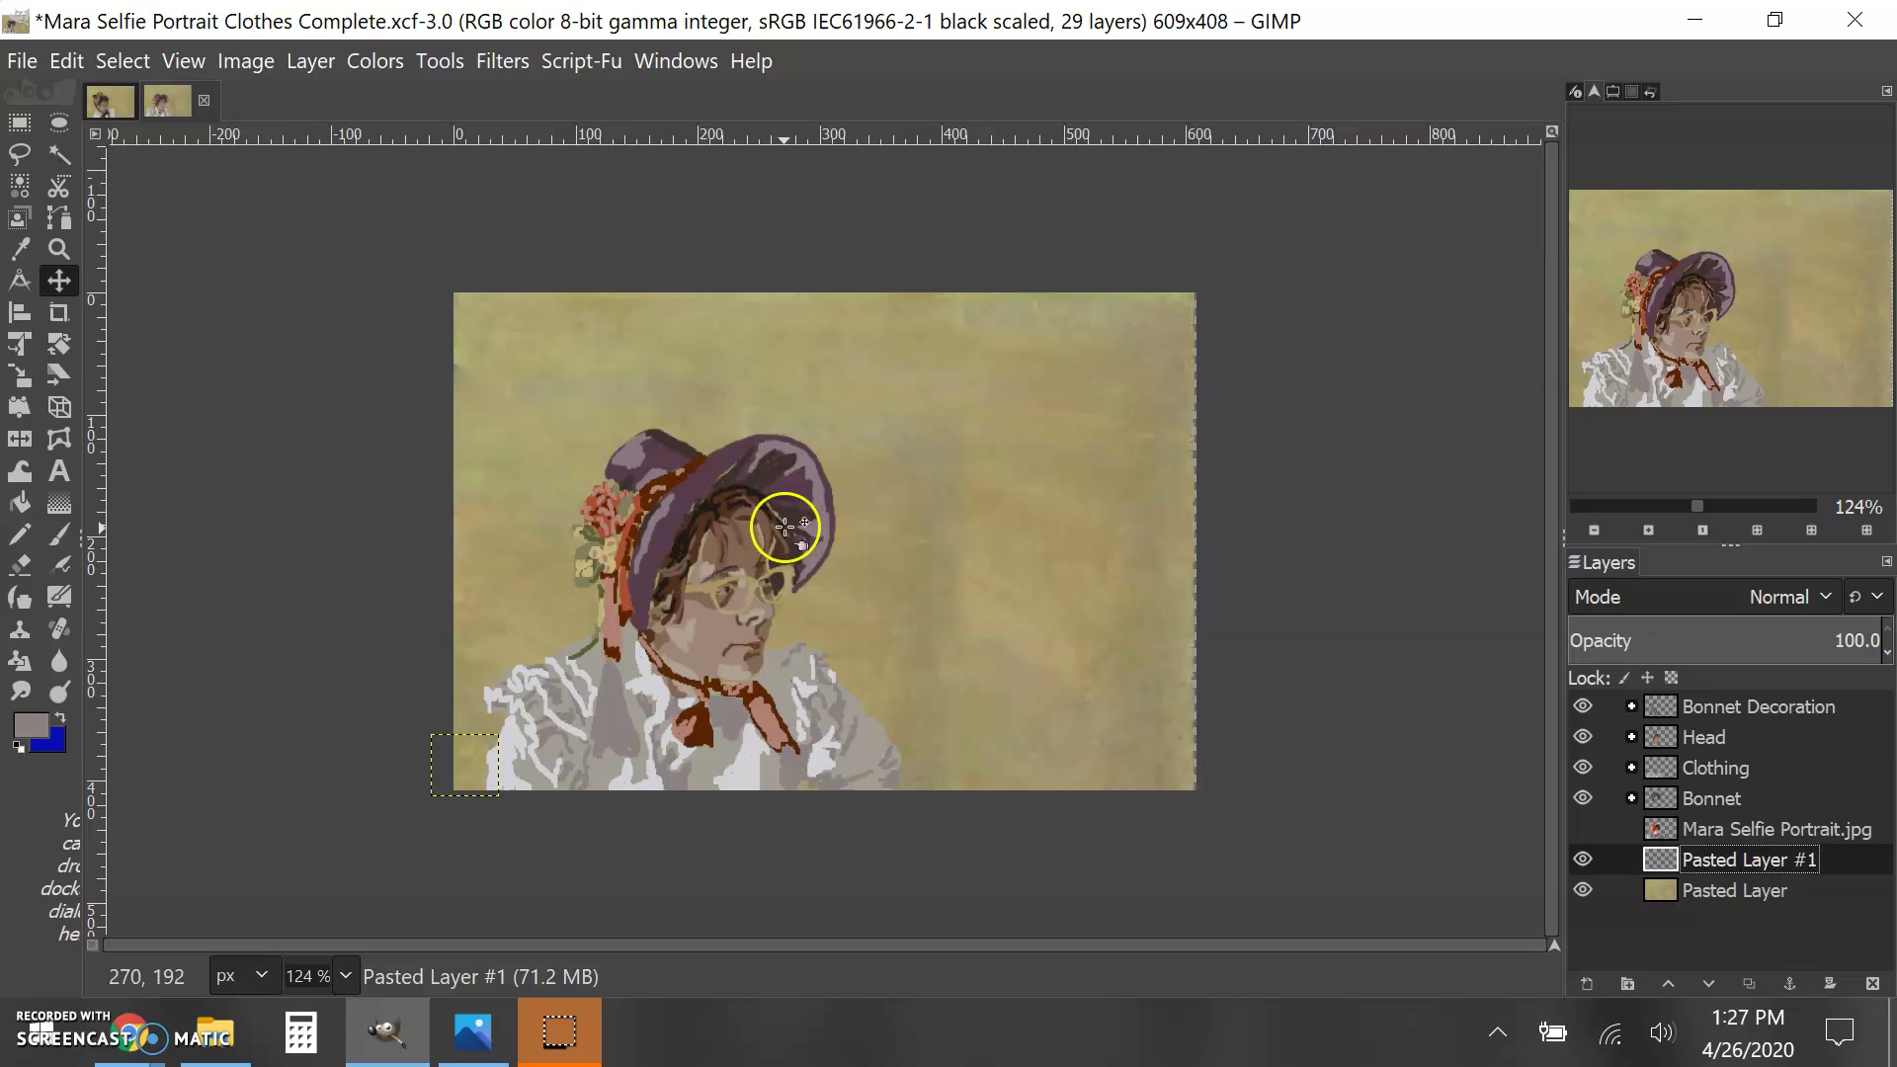
{"action": "left_click", "coordinate": [1592, 986]}
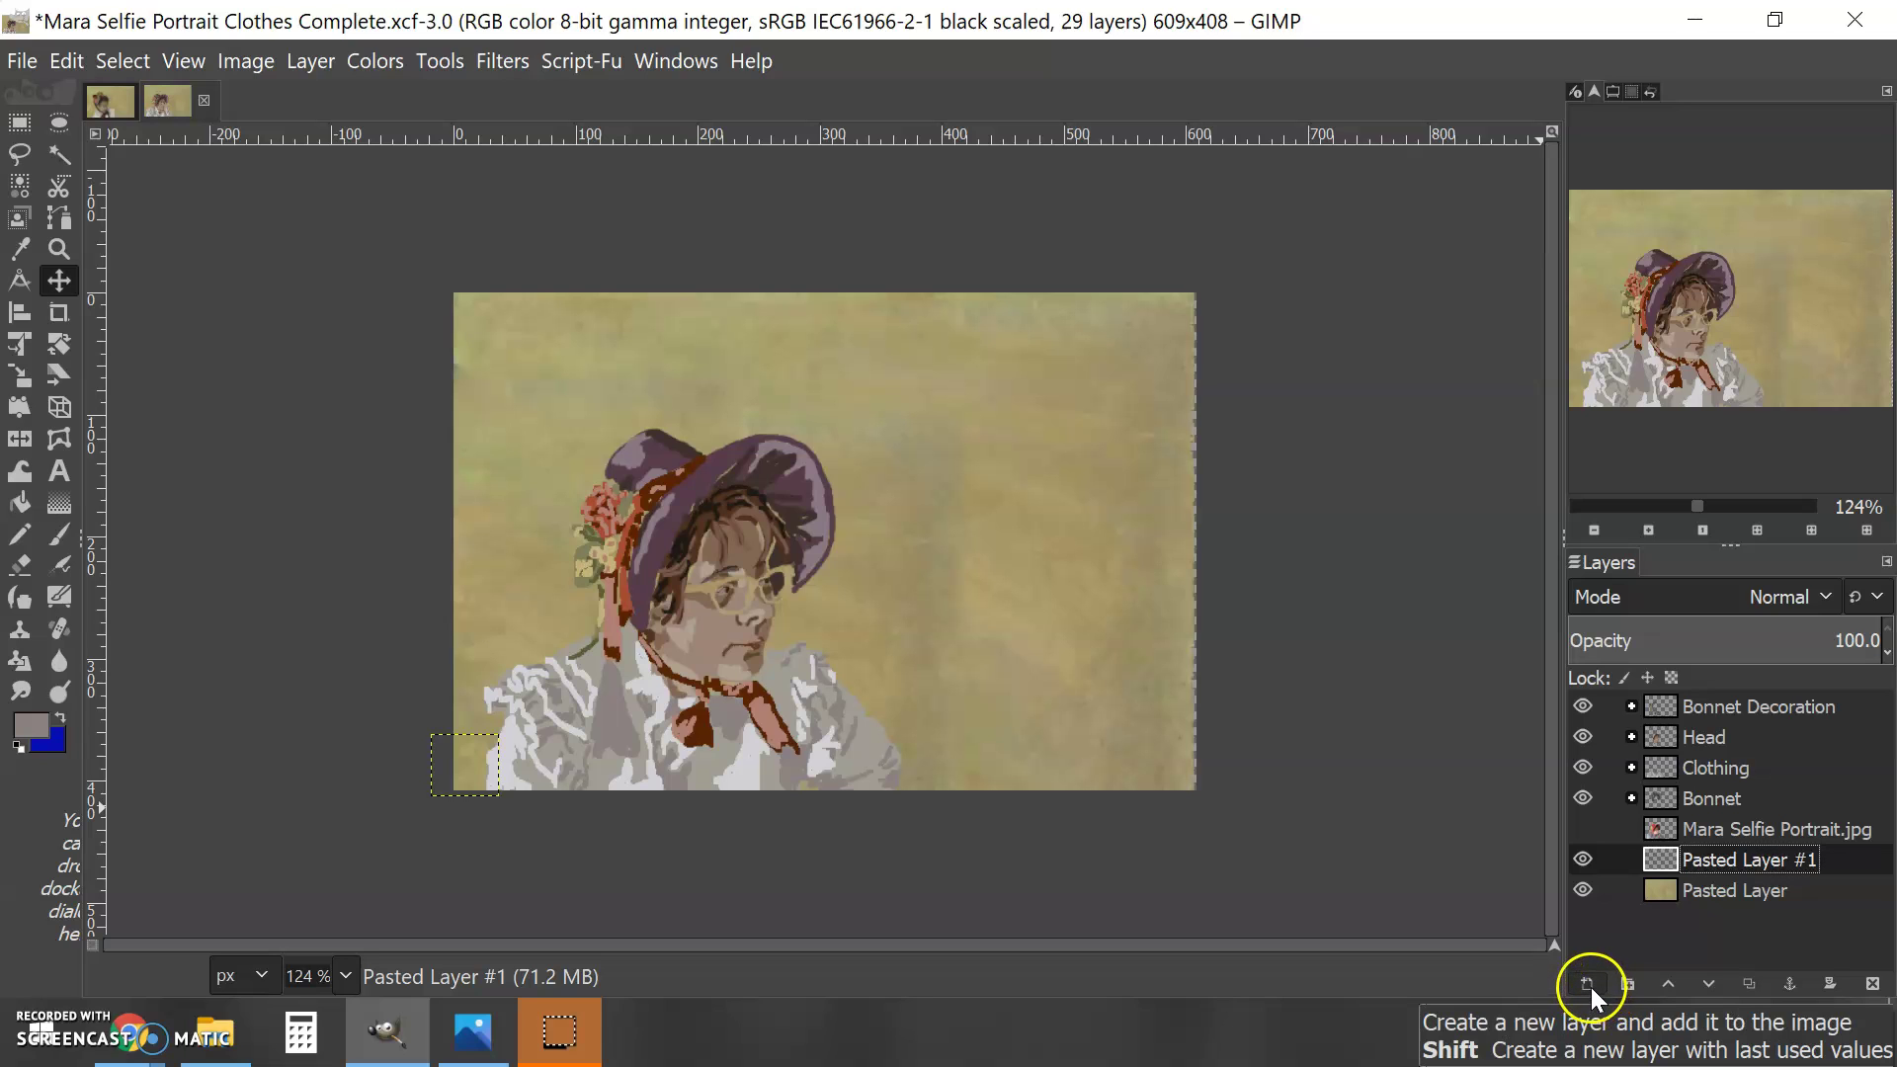
{"action": "left_click", "coordinate": [1582, 829]}
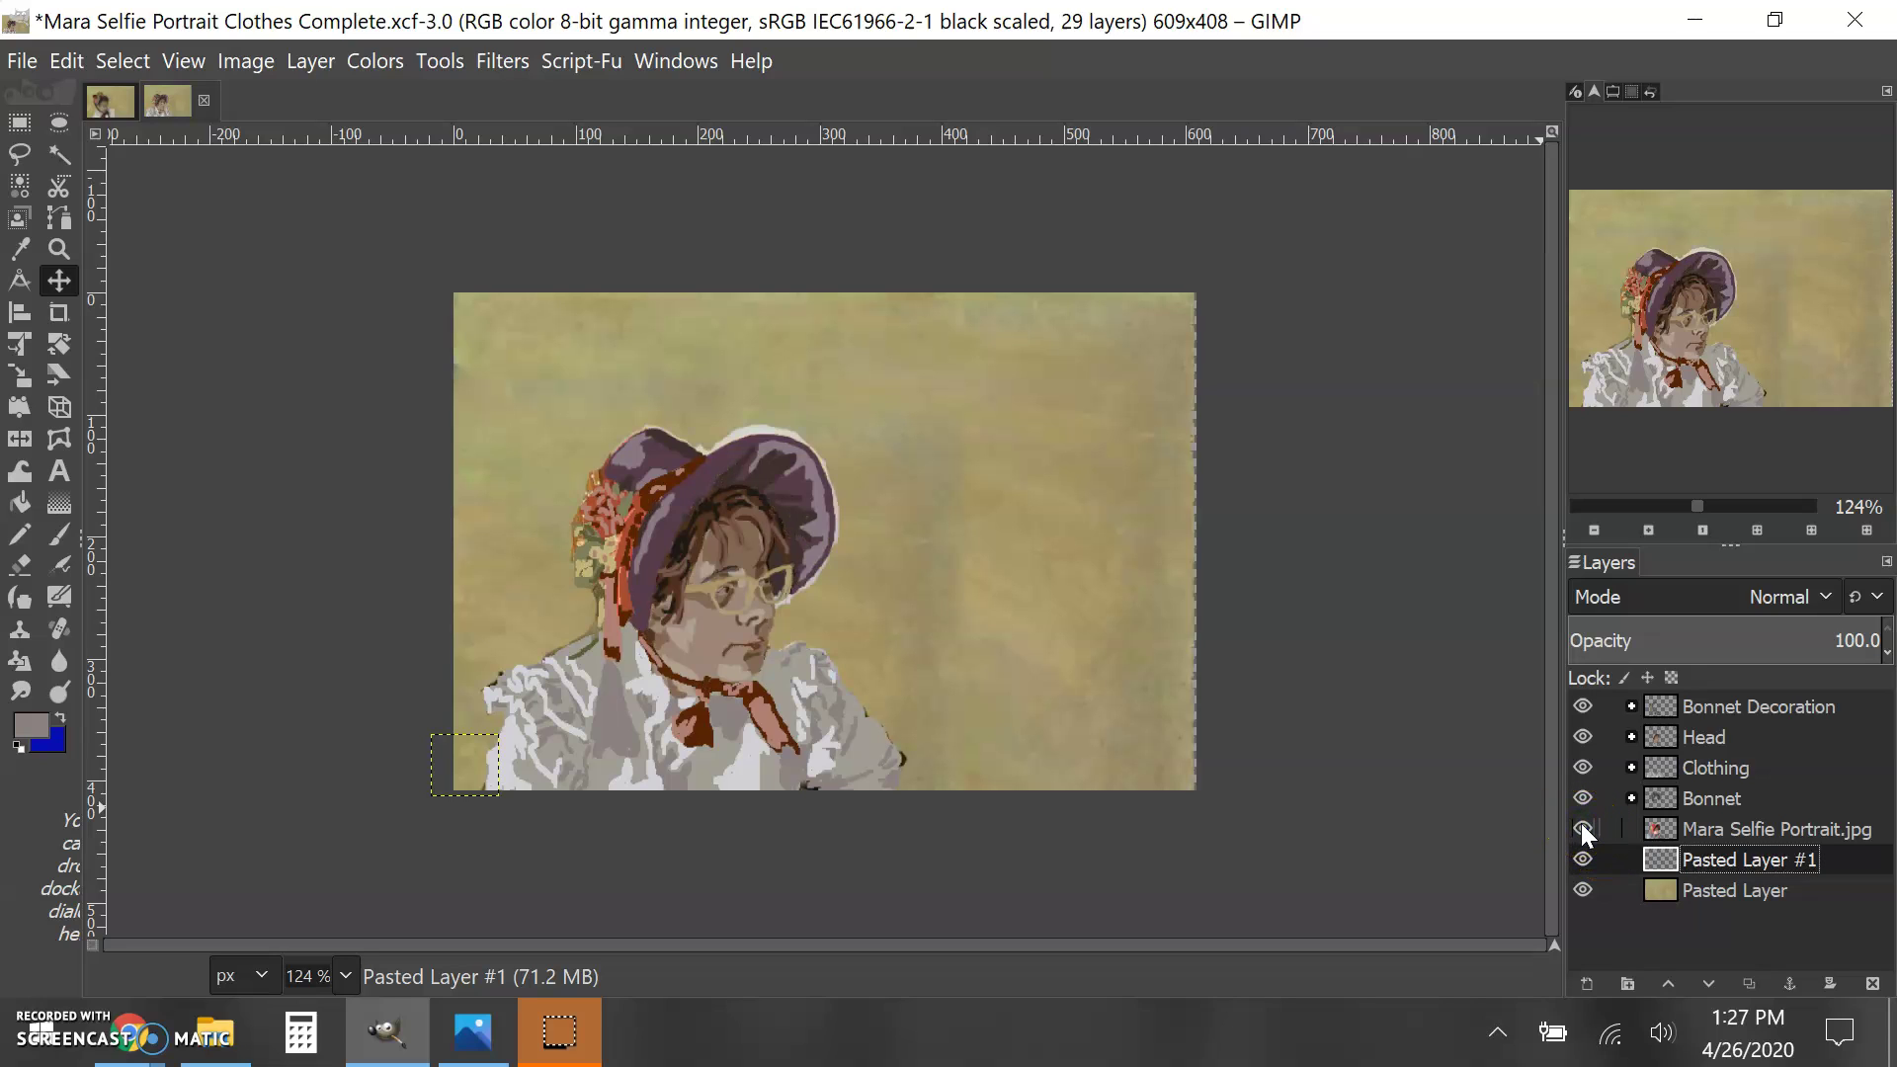
{"action": "left_click", "coordinate": [1581, 829]}
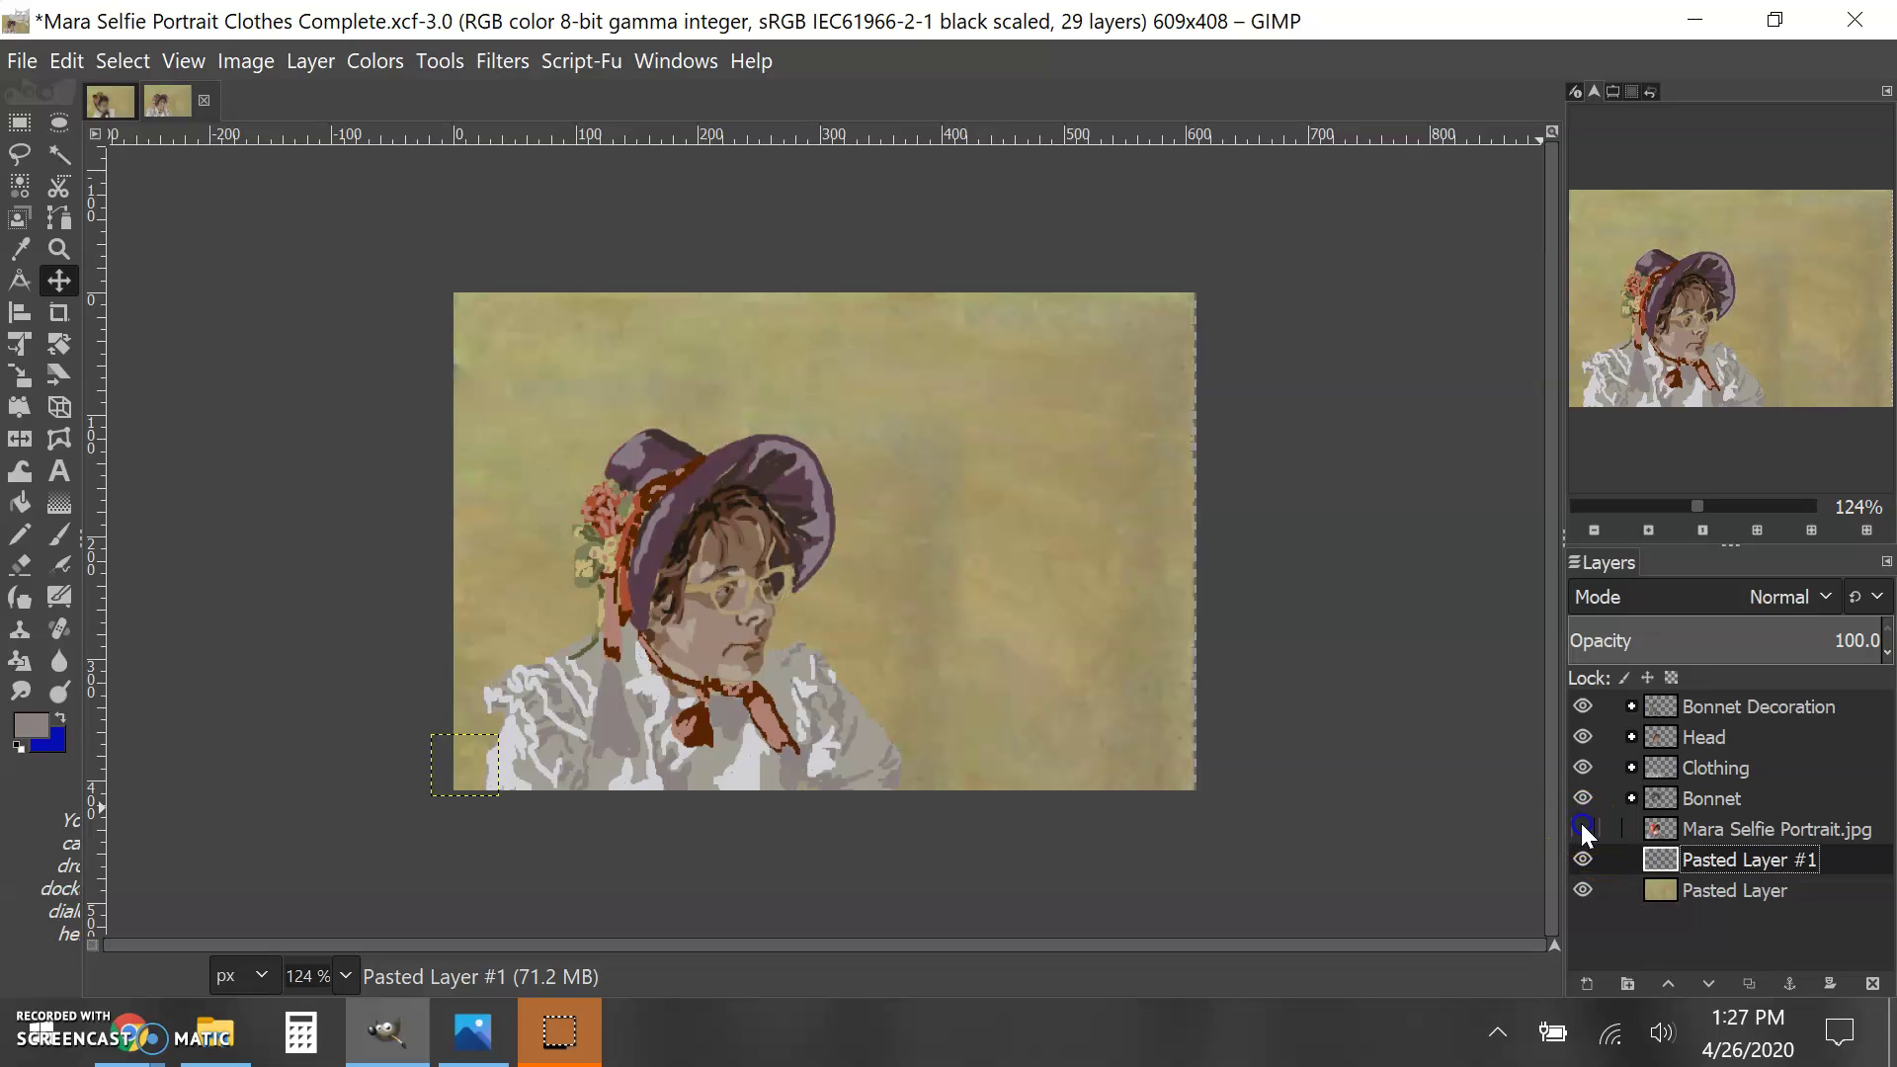
- Create a new transparent layer named 'Overall Shadows'
{"action": "left_click", "coordinate": [1586, 982]}
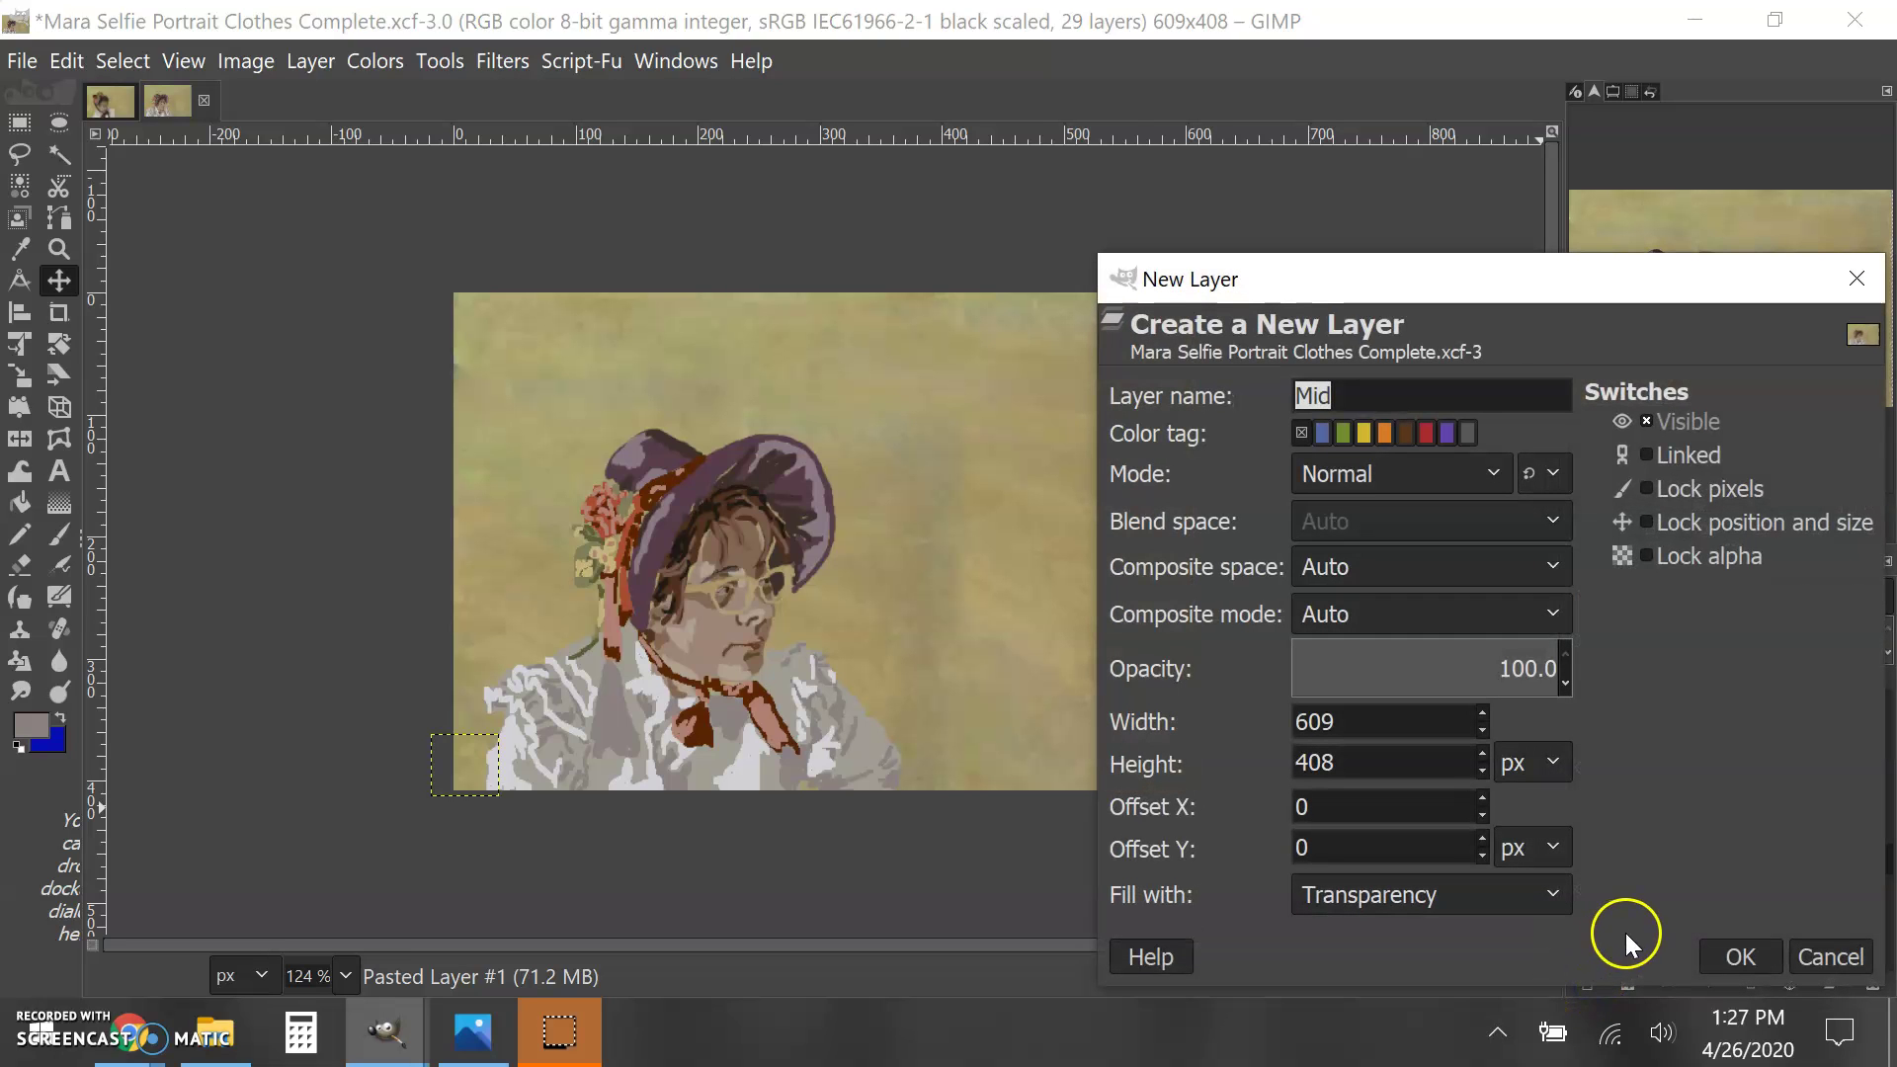
{"action": "key", "text": "BackSpace"}
{"action": "type", "text": "Overall Sha"}
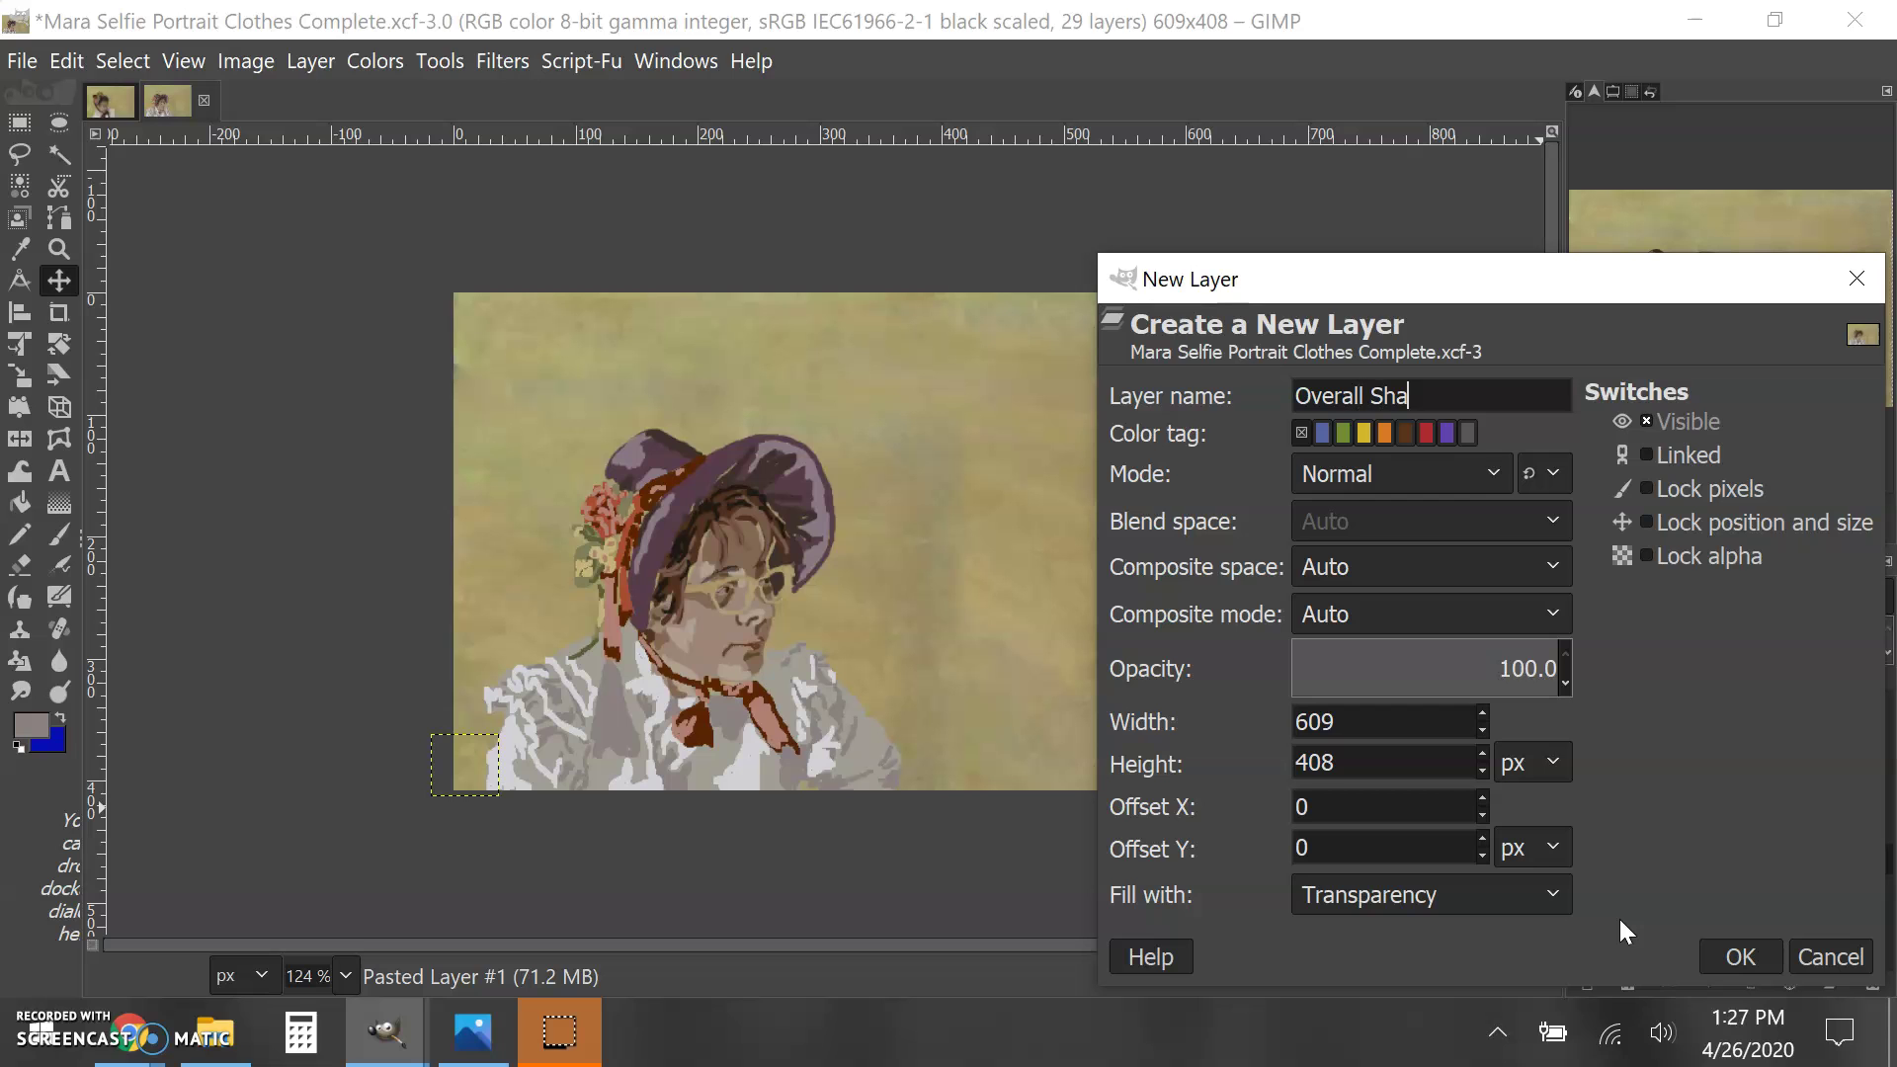
{"action": "type", "text": "dows"}
{"action": "key", "text": "Return"}
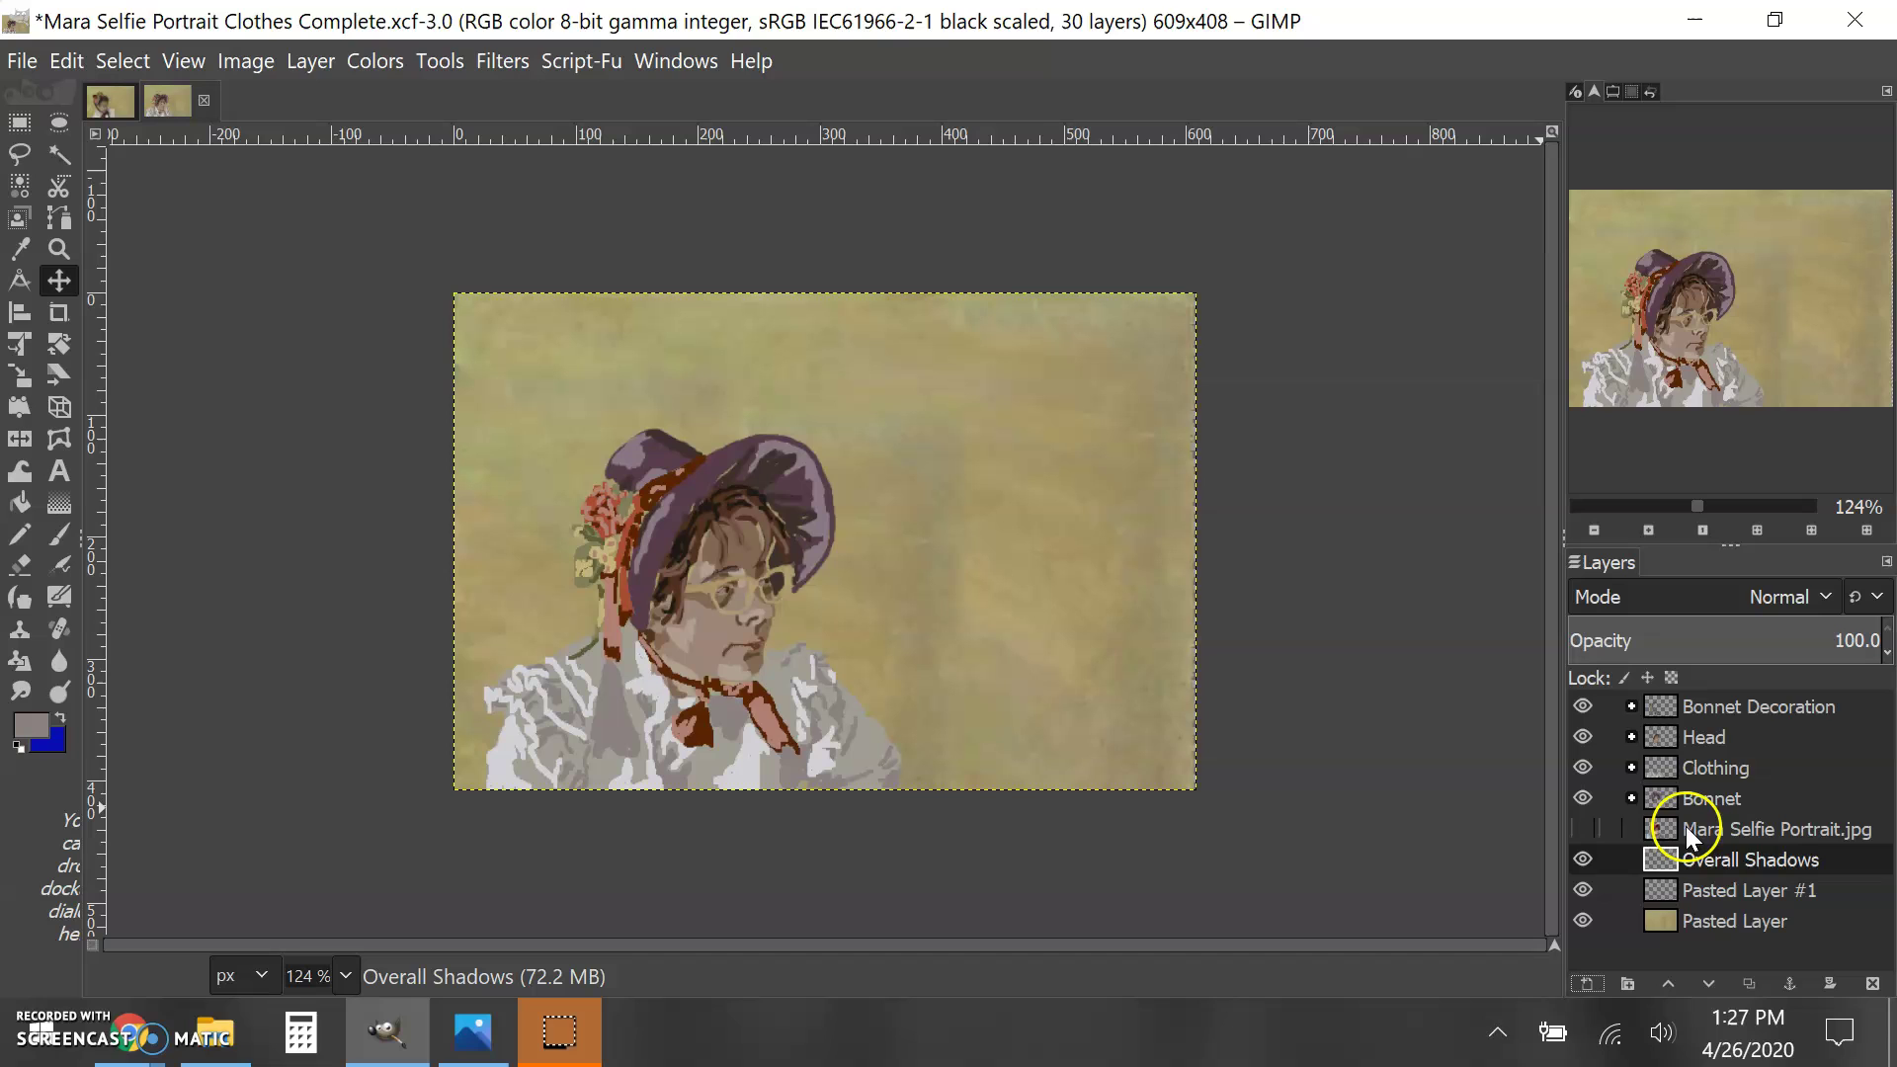
- Sample a dark shadow colour from the bonnet as the foreground colour
{"action": "left_click", "coordinate": [1581, 821]}
{"action": "left_click", "coordinate": [35, 731]}
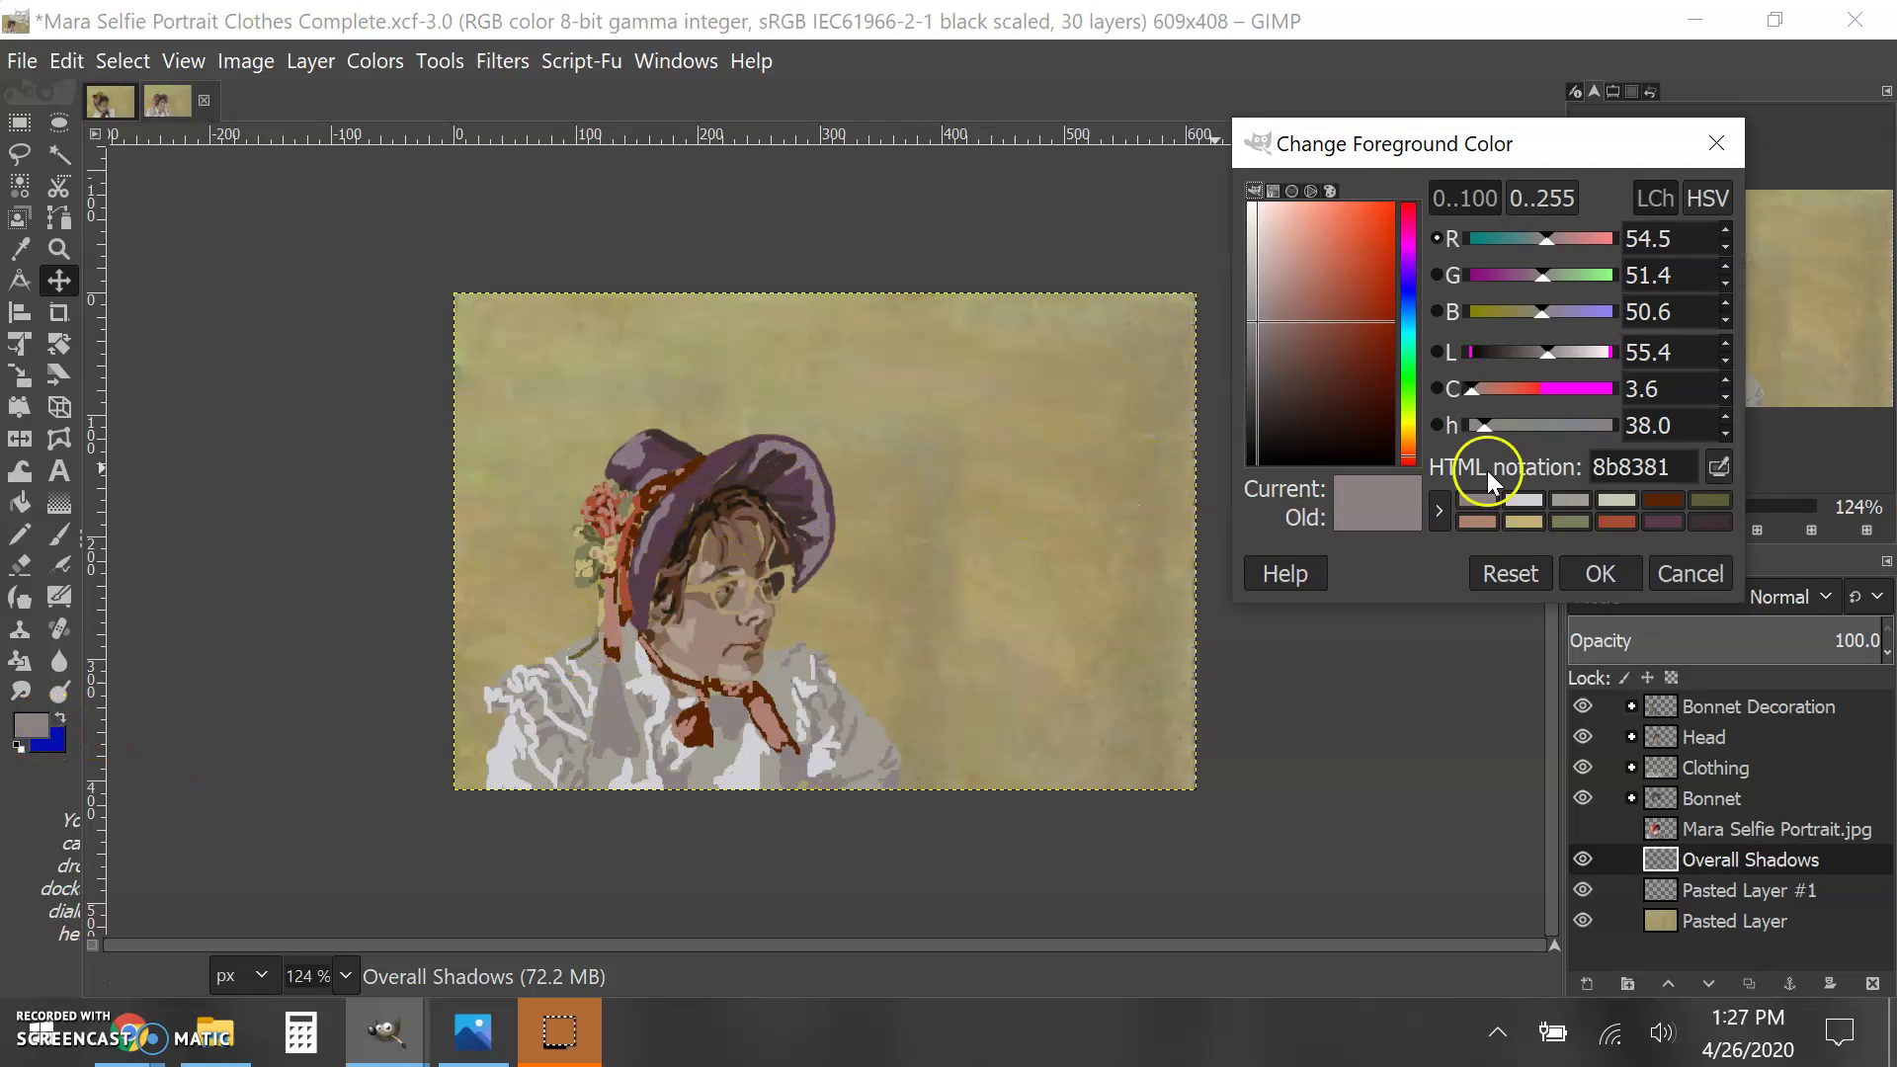
{"action": "left_click", "coordinate": [1719, 469]}
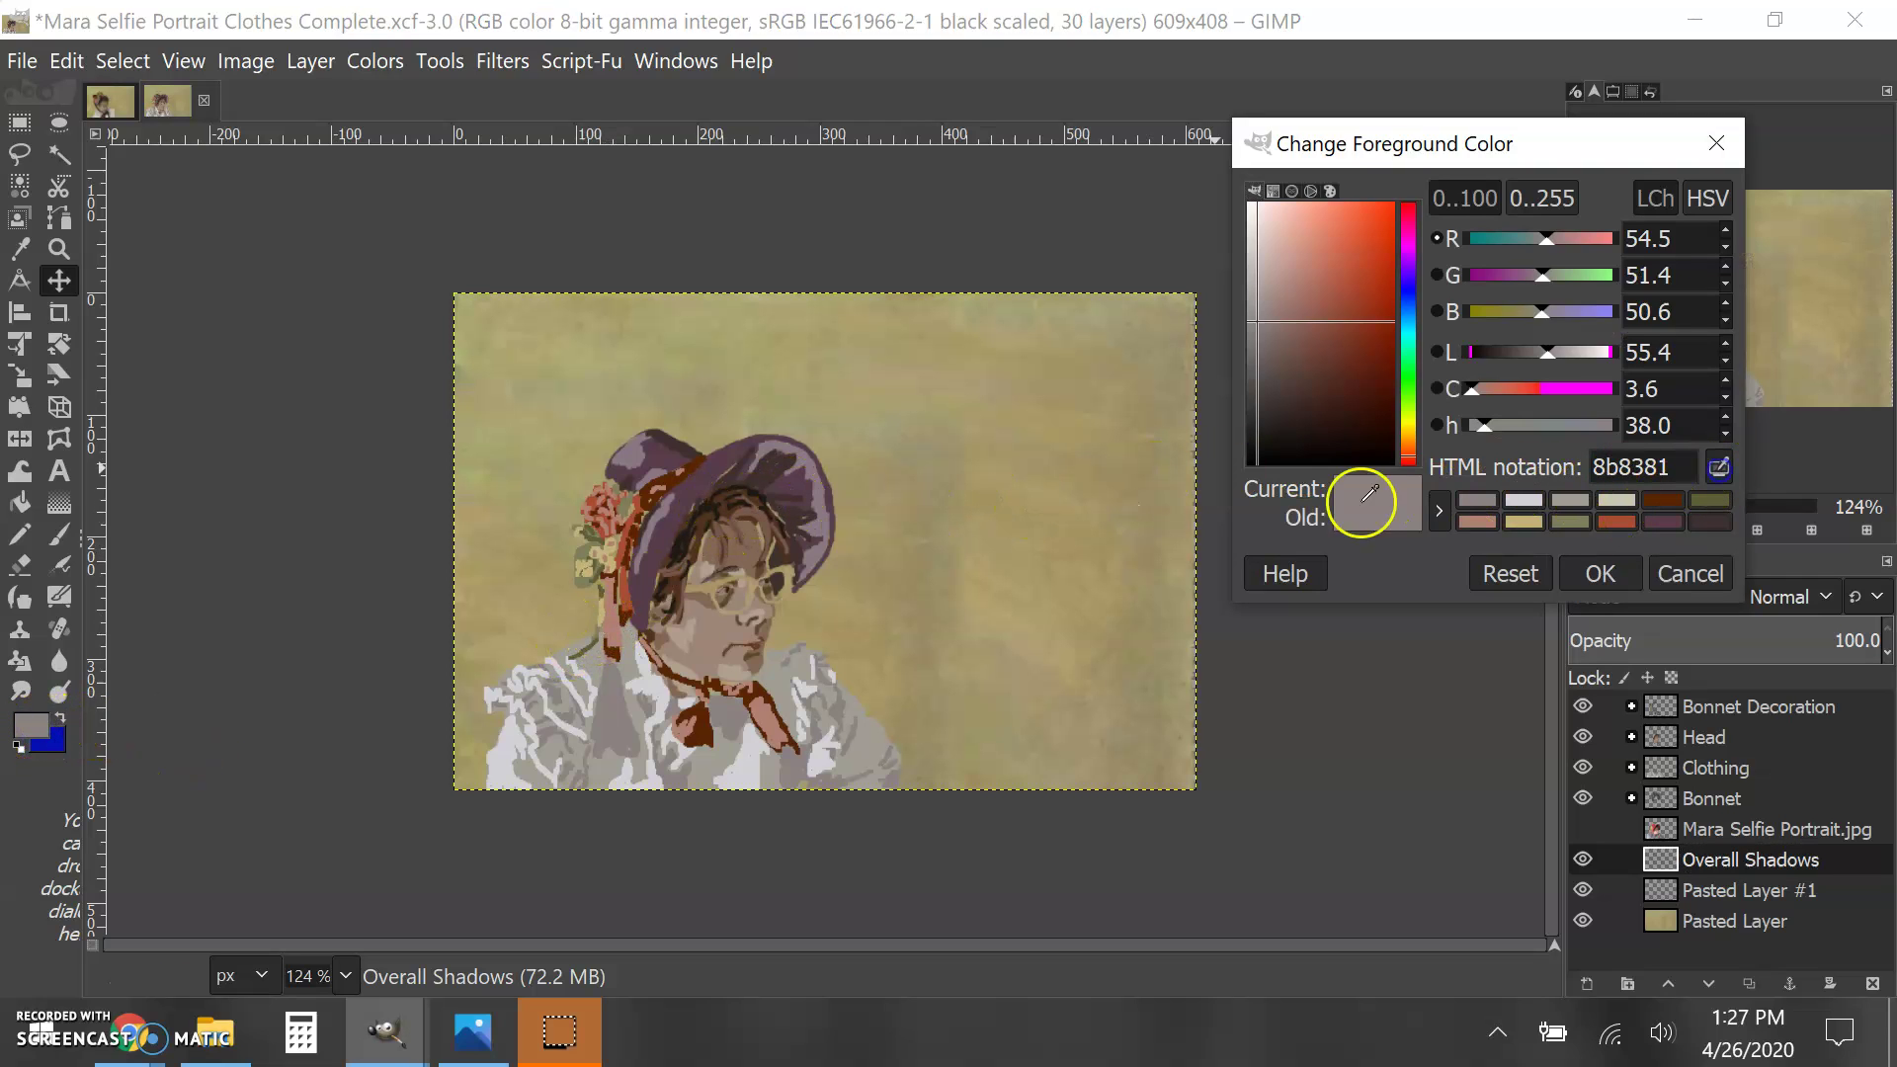
{"action": "left_click", "coordinate": [709, 506]}
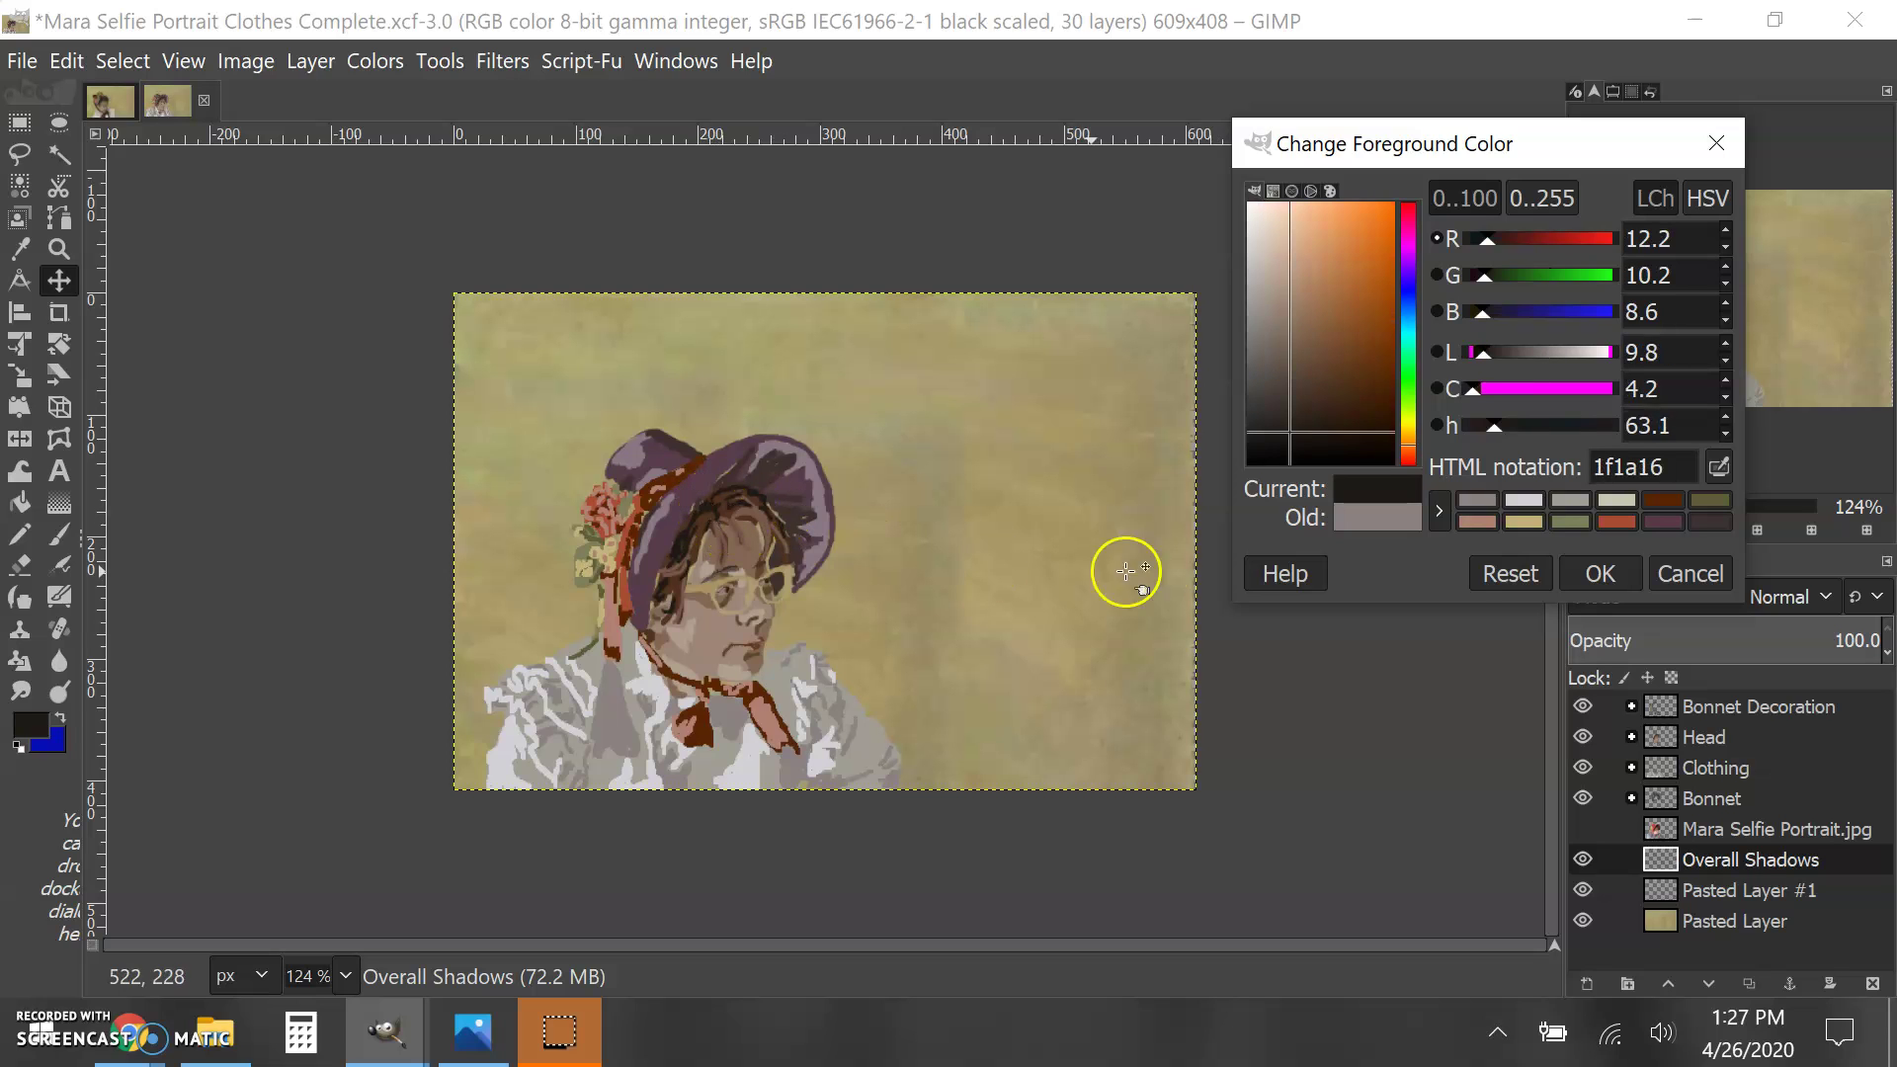
{"action": "left_click", "coordinate": [1600, 573]}
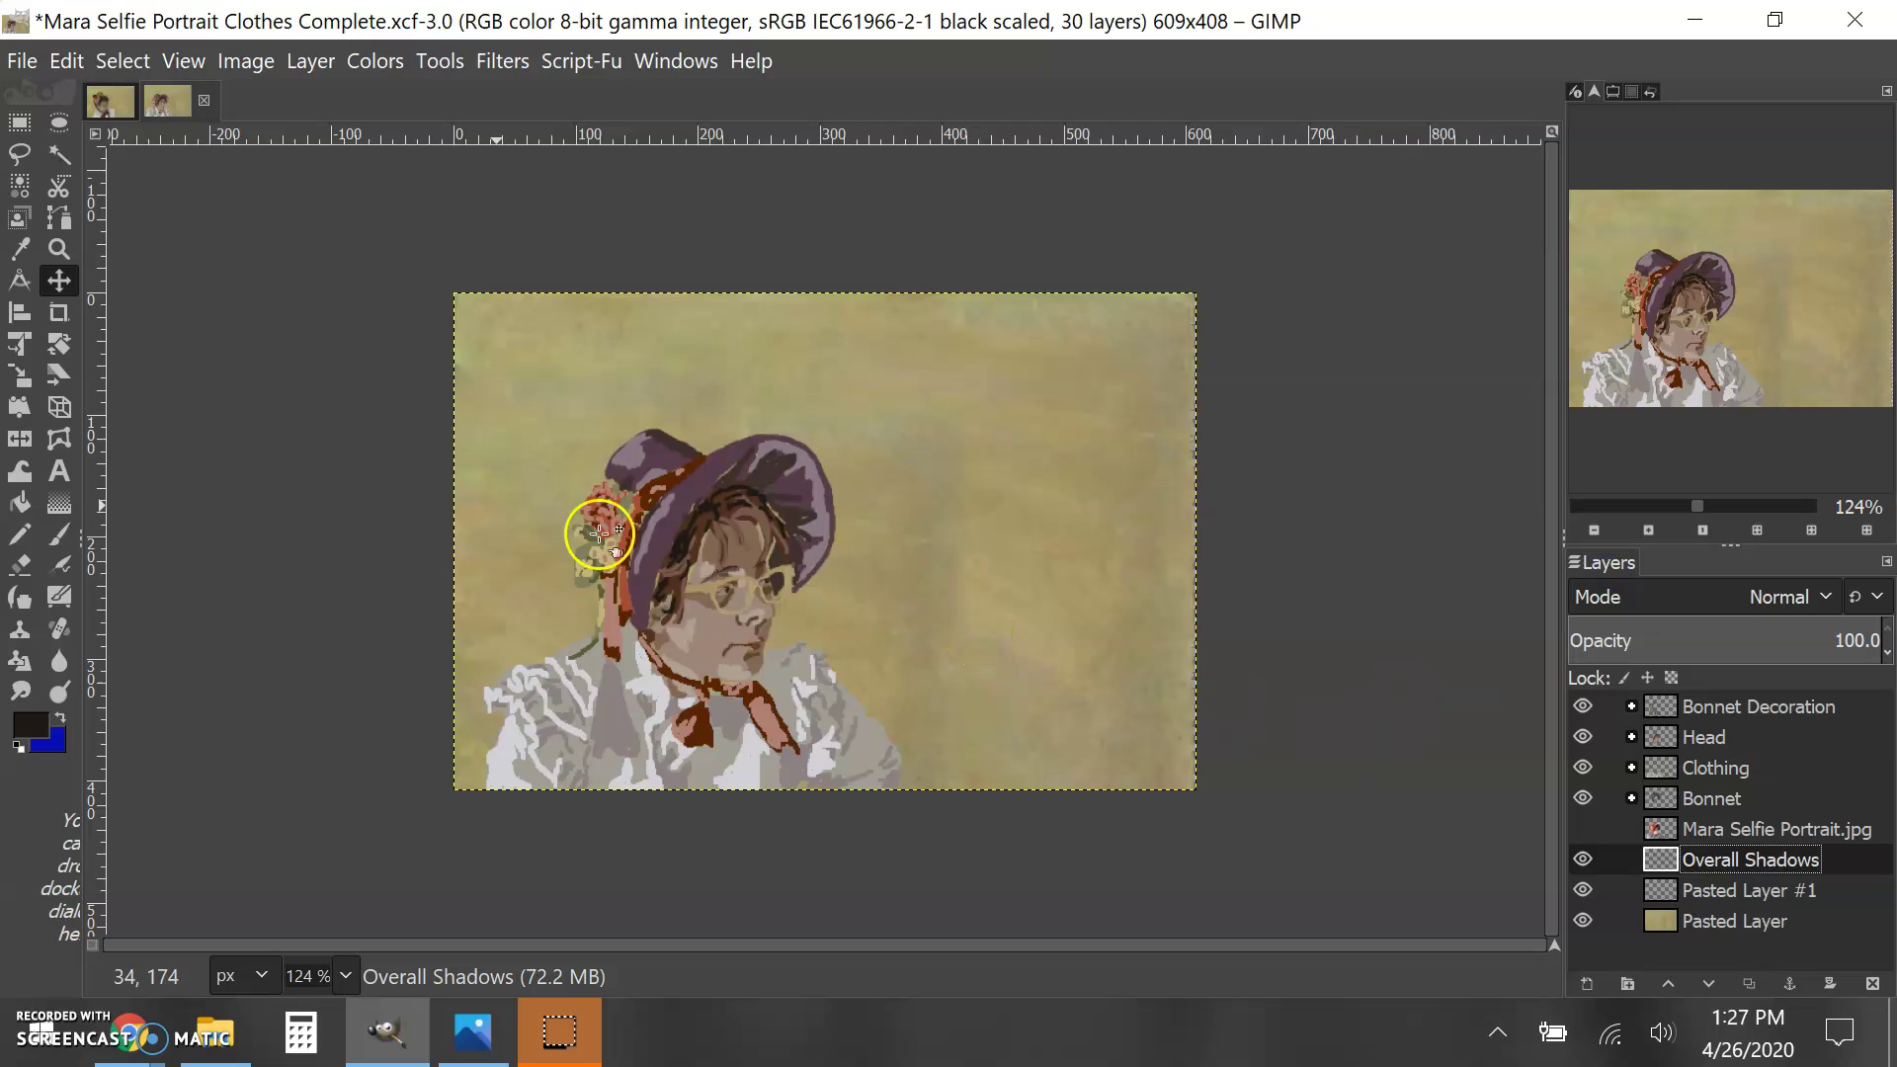
- Paint over the gaps around the right eye's glasses, the bonnet edge, the hair and the bonnet
{"action": "left_click", "coordinate": [66, 532]}
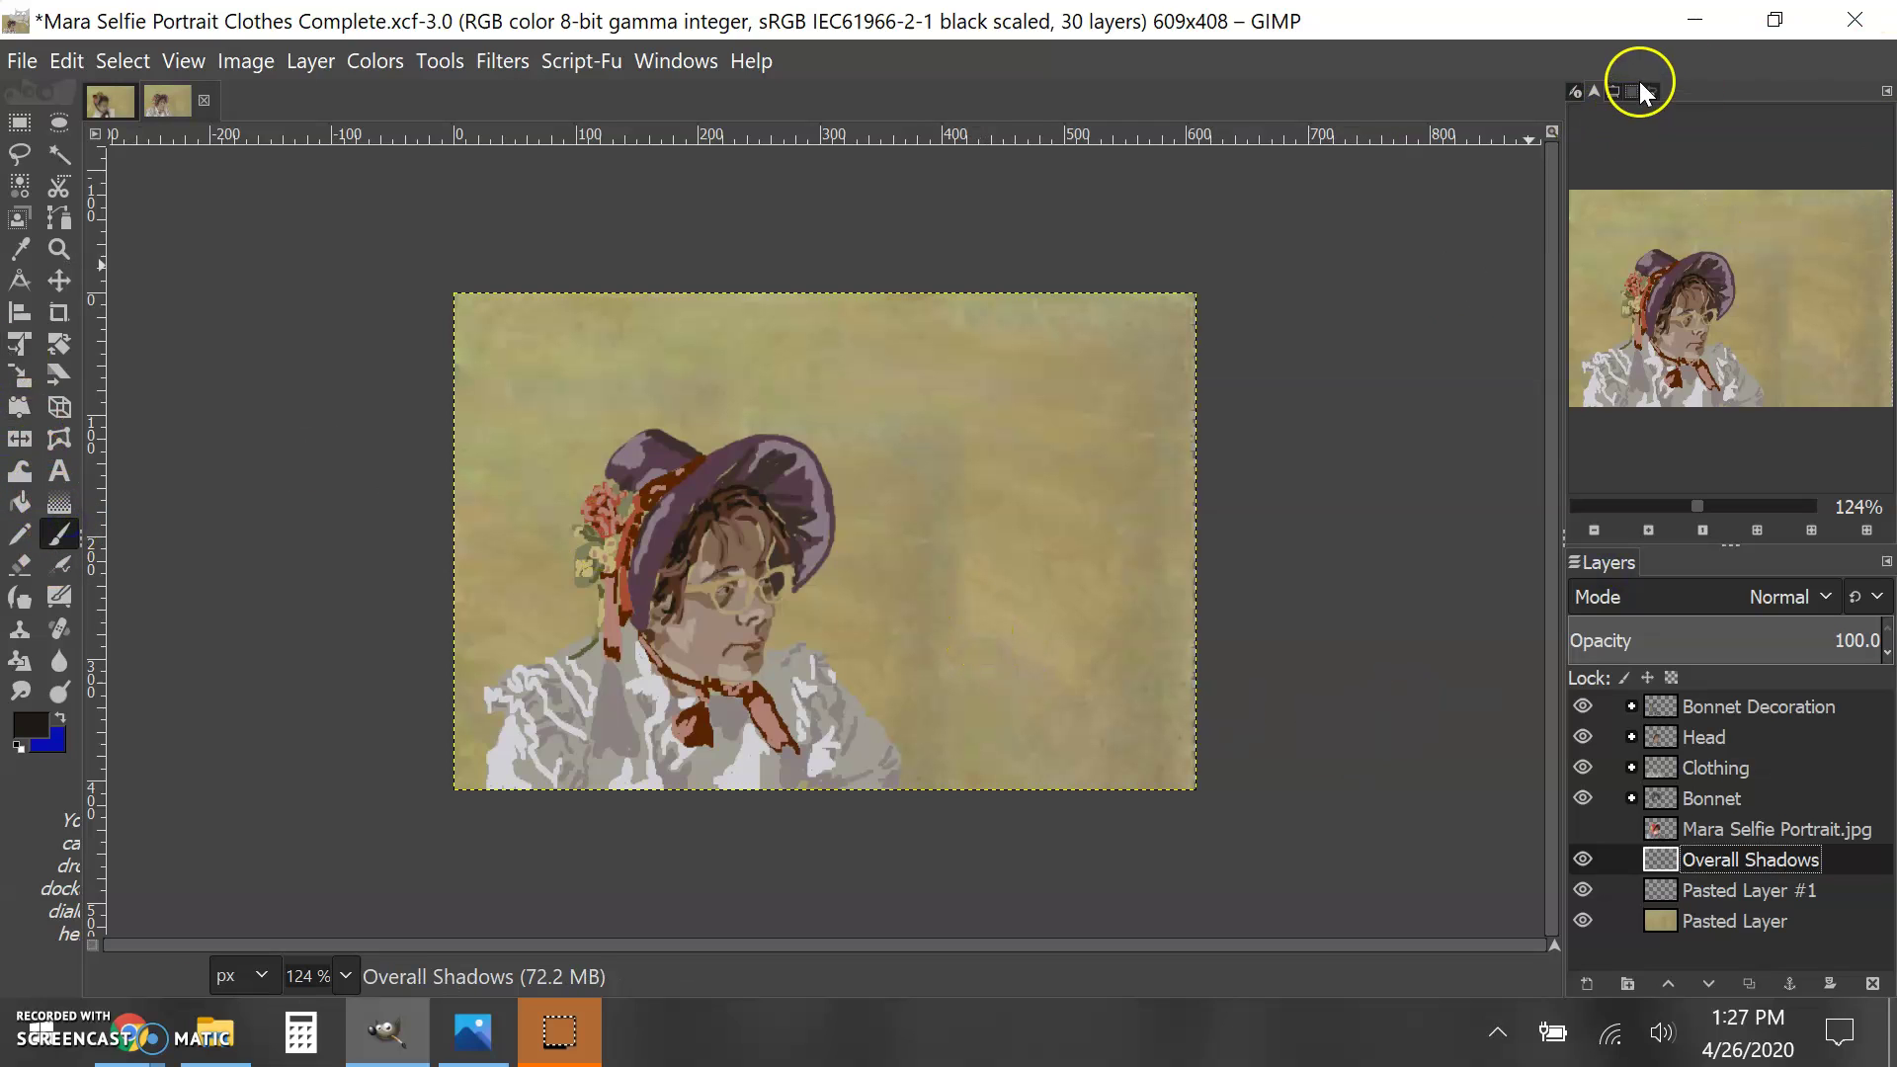
{"action": "left_click", "coordinate": [1614, 91]}
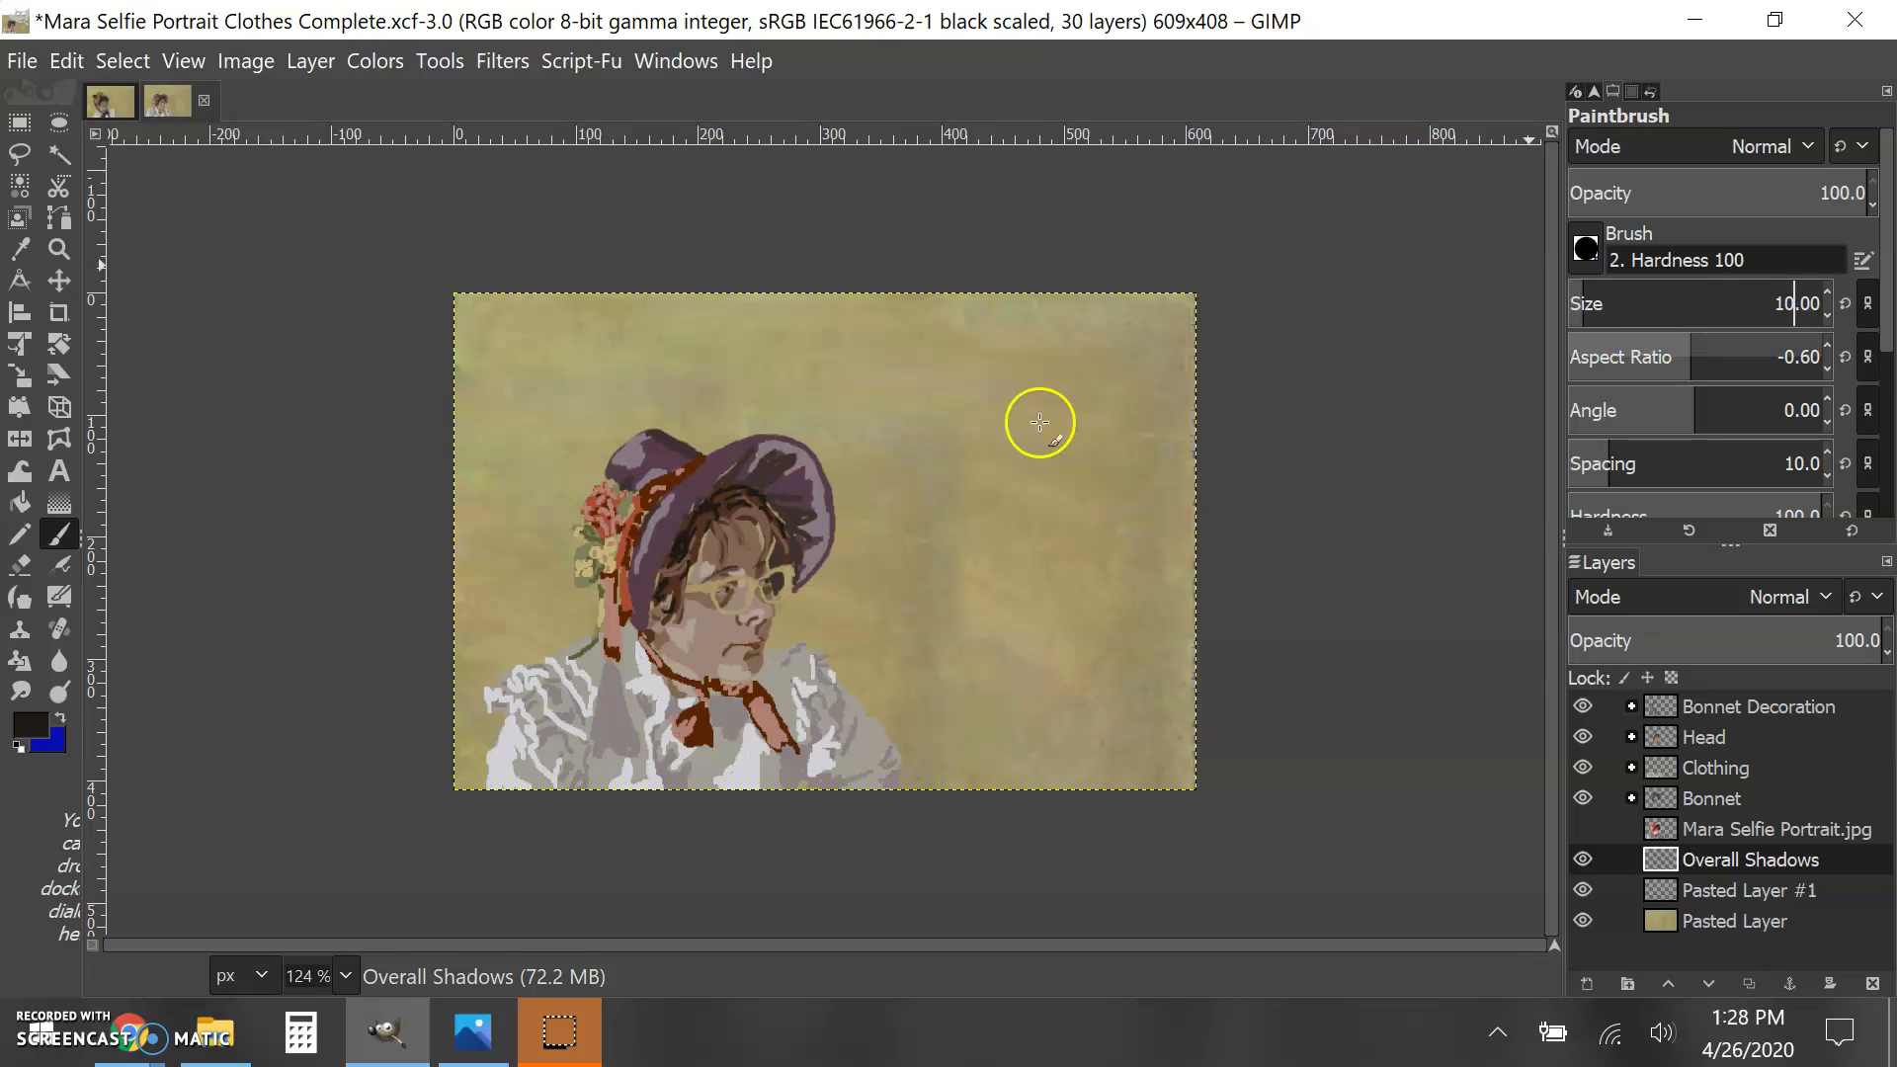
{"action": "left_click", "coordinate": [768, 593]}
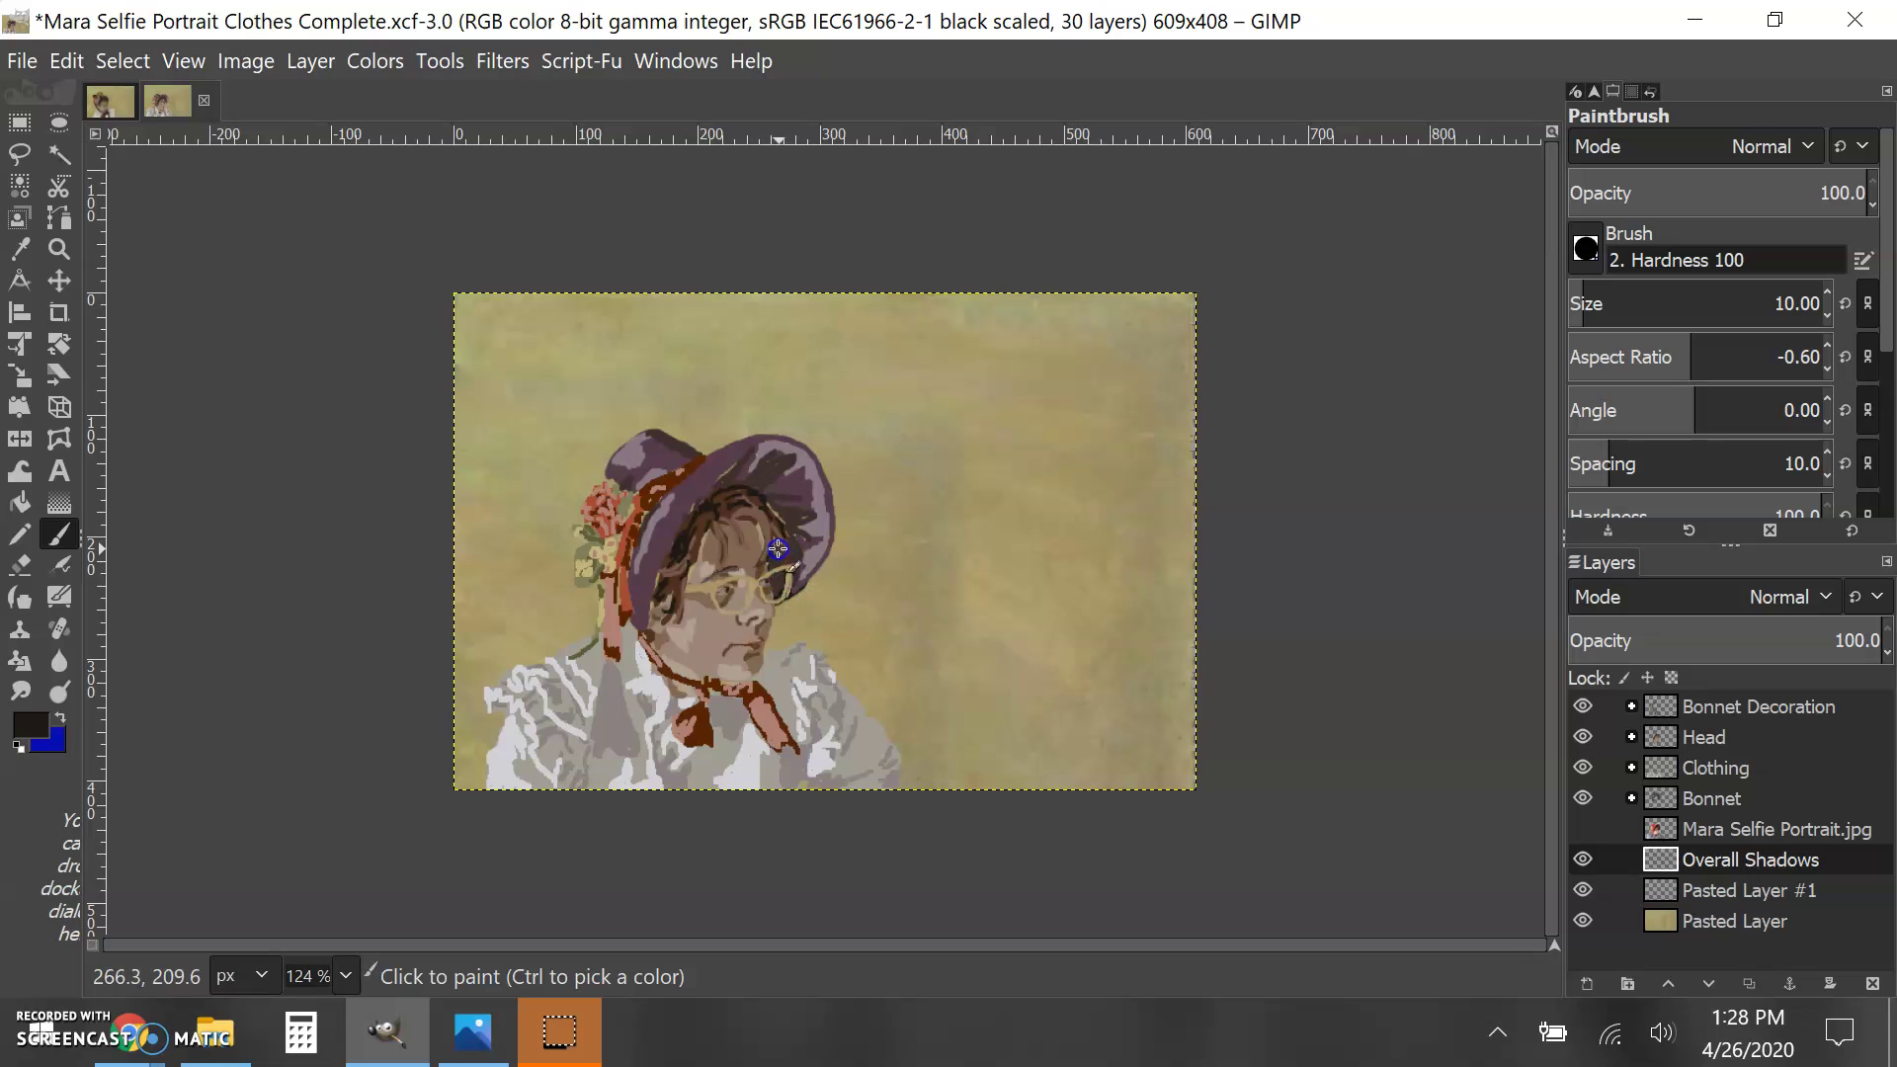
{"action": "left_click", "coordinate": [729, 509]}
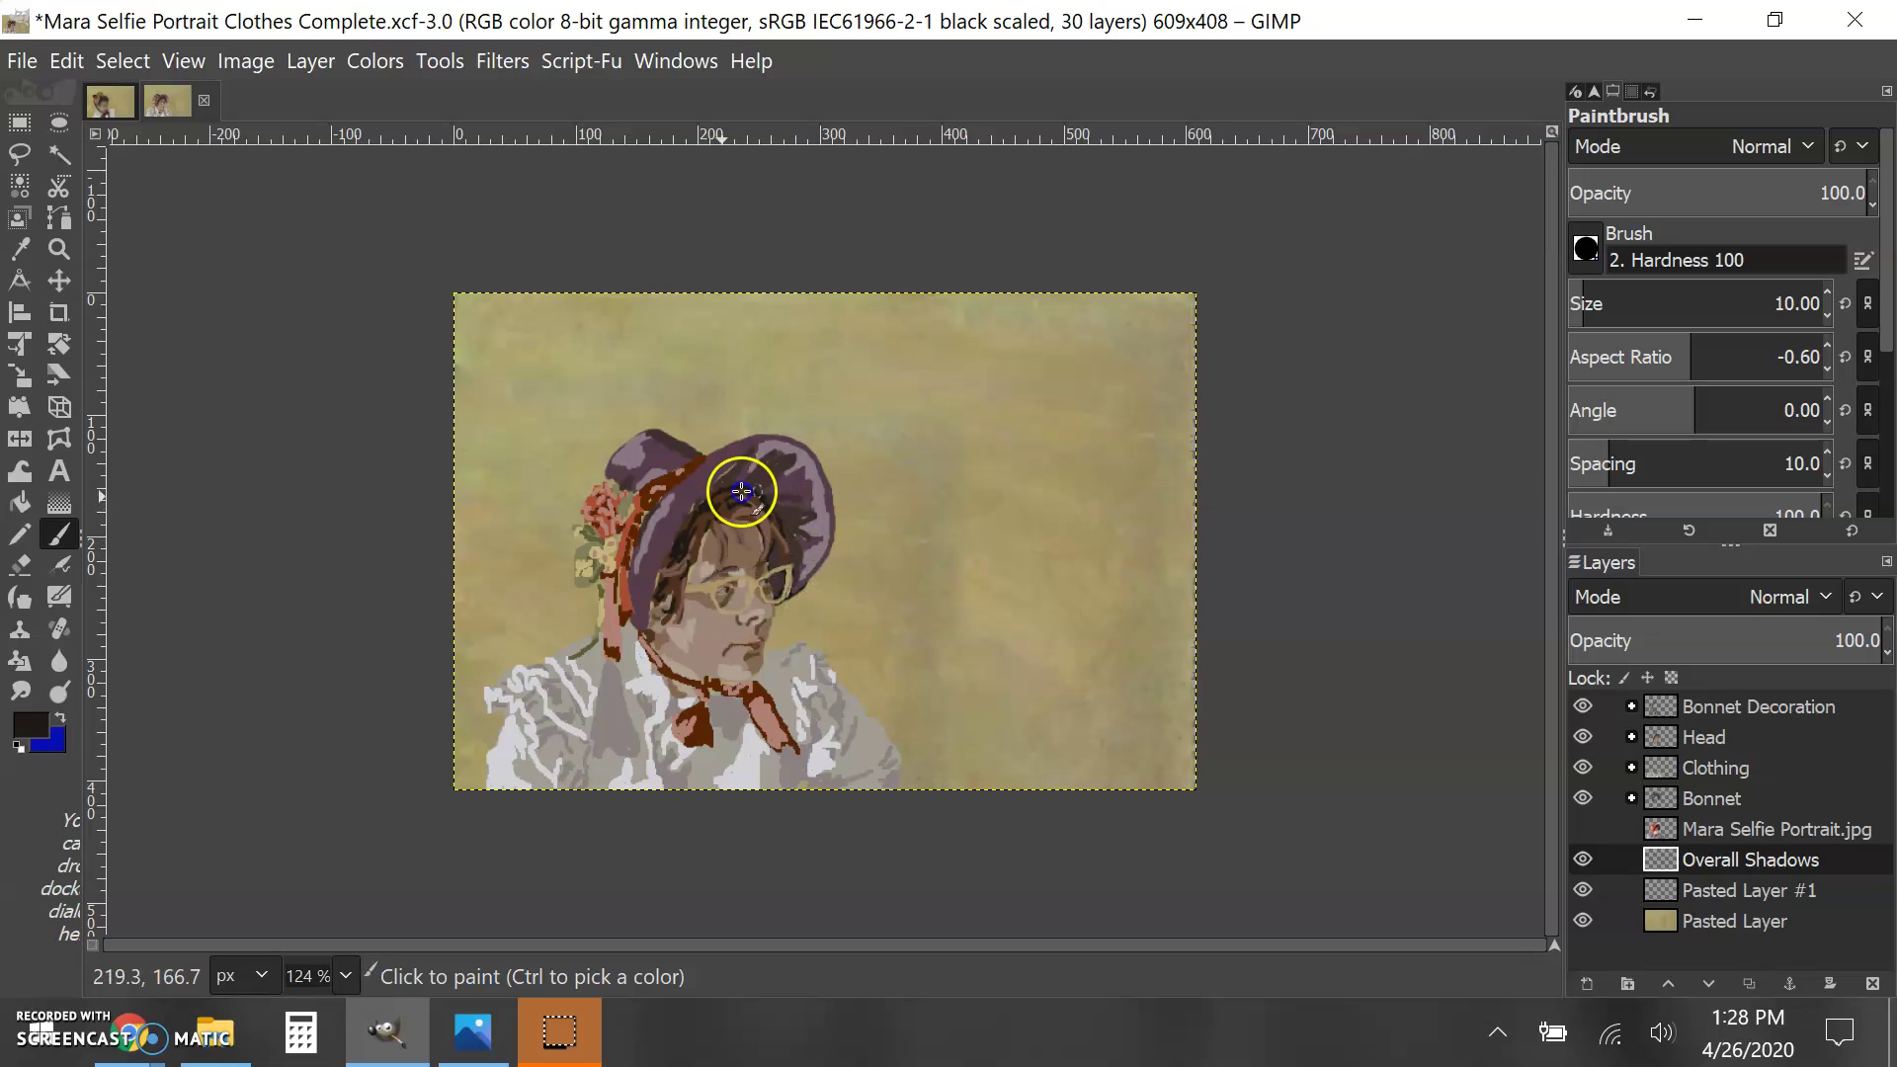
{"action": "left_click", "coordinate": [662, 574]}
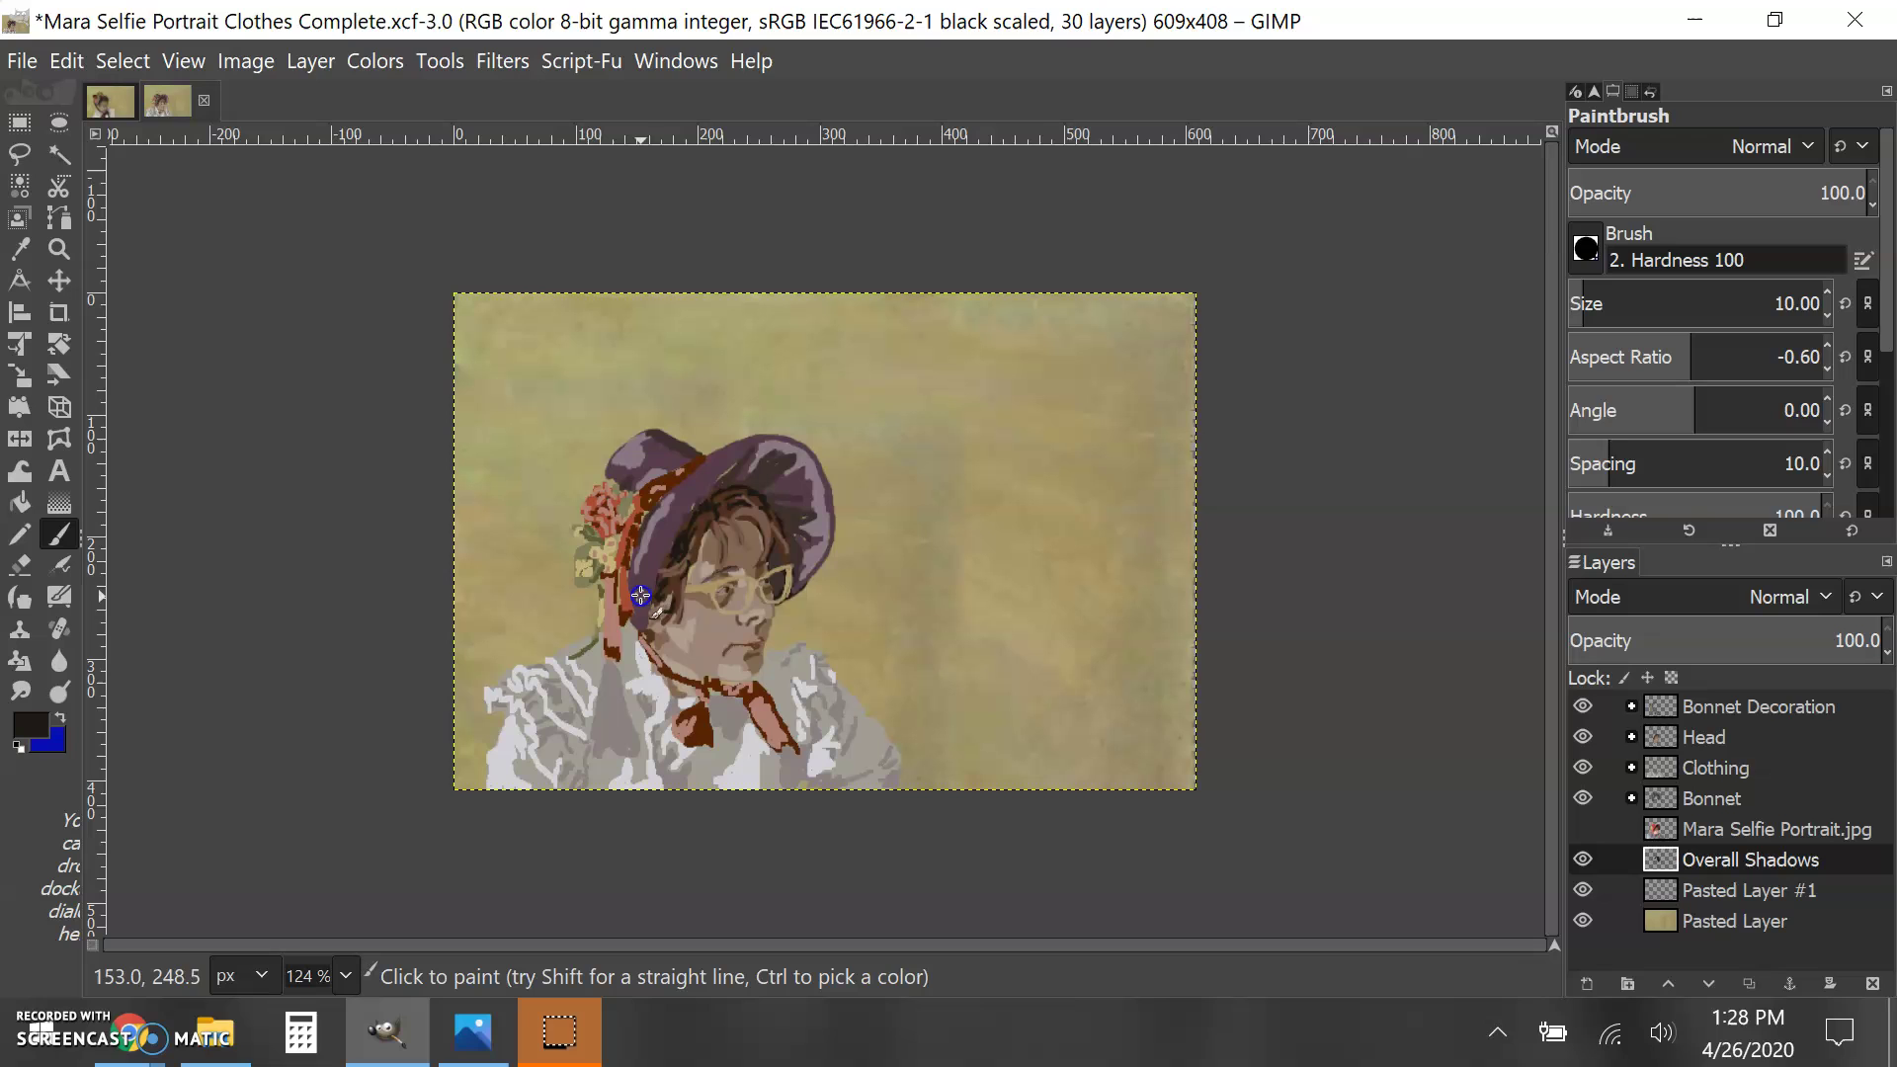
{"action": "left_click", "coordinate": [648, 608]}
{"action": "left_click", "coordinate": [748, 493]}
{"action": "left_click", "coordinate": [781, 512]}
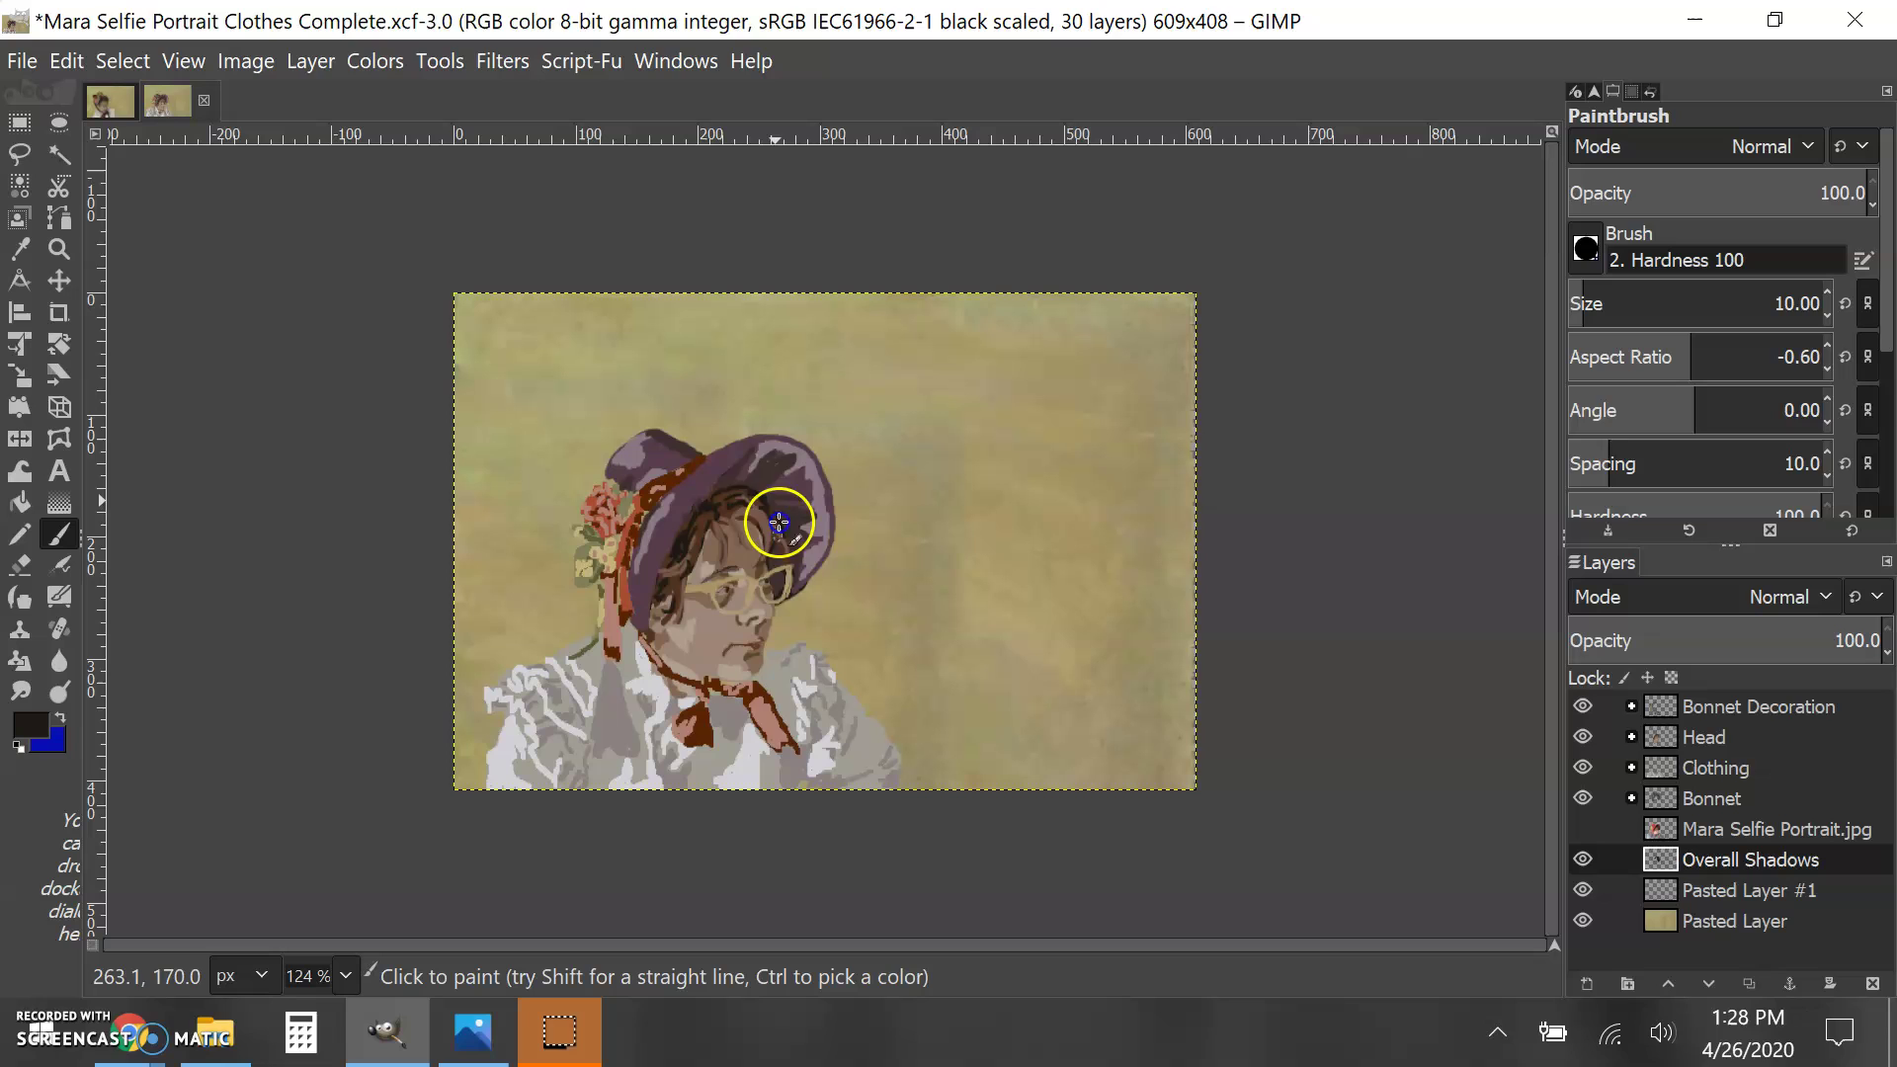
- Touch up the bonnet's left edge, flowers, leaves and ribbon, undoing two stray ribbon strokes
{"action": "left_click", "coordinate": [635, 508]}
{"action": "left_click", "coordinate": [638, 505]}
{"action": "left_click", "coordinate": [605, 510]}
{"action": "left_click", "coordinate": [611, 571]}
{"action": "mouse_move", "coordinate": [611, 571]}
{"action": "left_mouse_down"}
{"action": "mouse_move", "coordinate": [669, 682]}
{"action": "mouse_move", "coordinate": [739, 691]}
{"action": "mouse_move", "coordinate": [702, 707]}
{"action": "mouse_move", "coordinate": [706, 728]}
{"action": "mouse_move", "coordinate": [736, 727]}
{"action": "mouse_move", "coordinate": [727, 707]}
{"action": "mouse_move", "coordinate": [701, 712]}
{"action": "mouse_move", "coordinate": [676, 748]}
{"action": "mouse_move", "coordinate": [693, 718]}
{"action": "mouse_move", "coordinate": [783, 751]}
{"action": "left_mouse_up"}
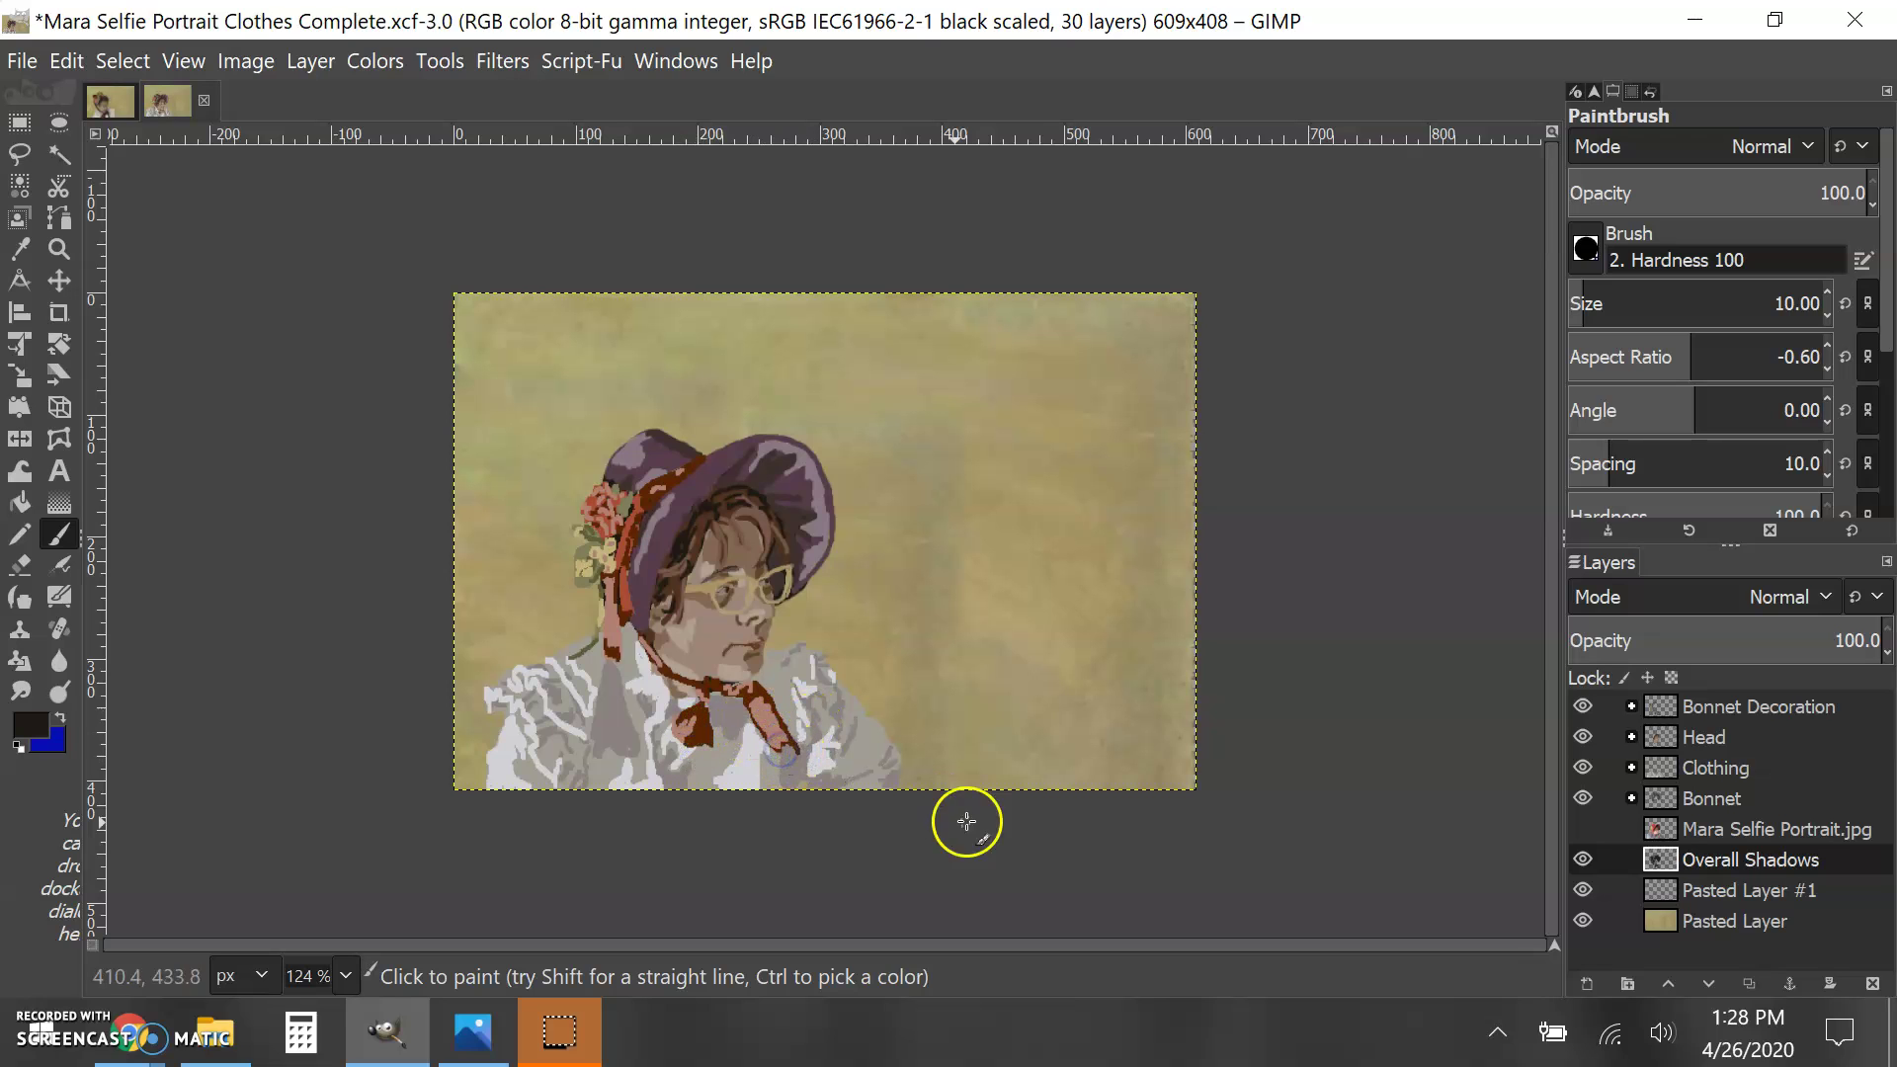
{"action": "key", "text": "ctrl+z"}
{"action": "key", "text": "ctrl+z"}
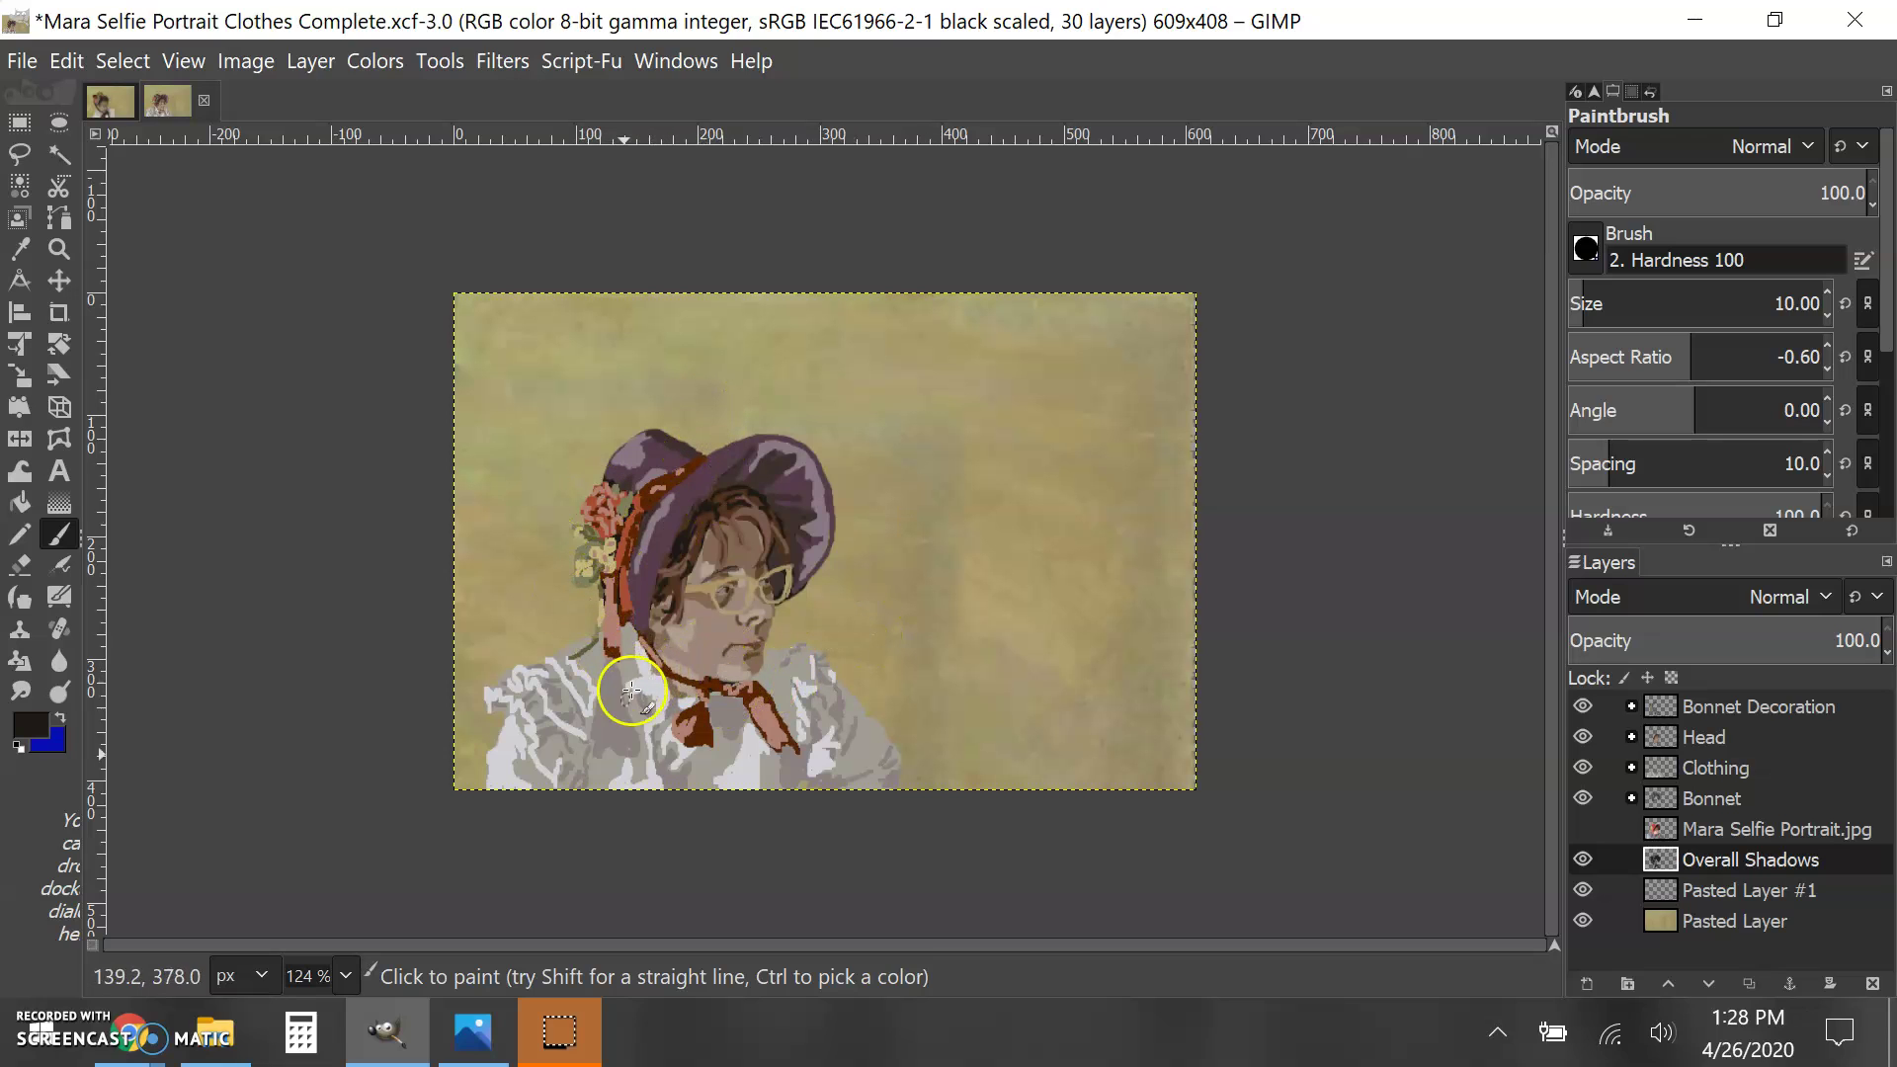
{"action": "key", "text": "ctrl+z"}
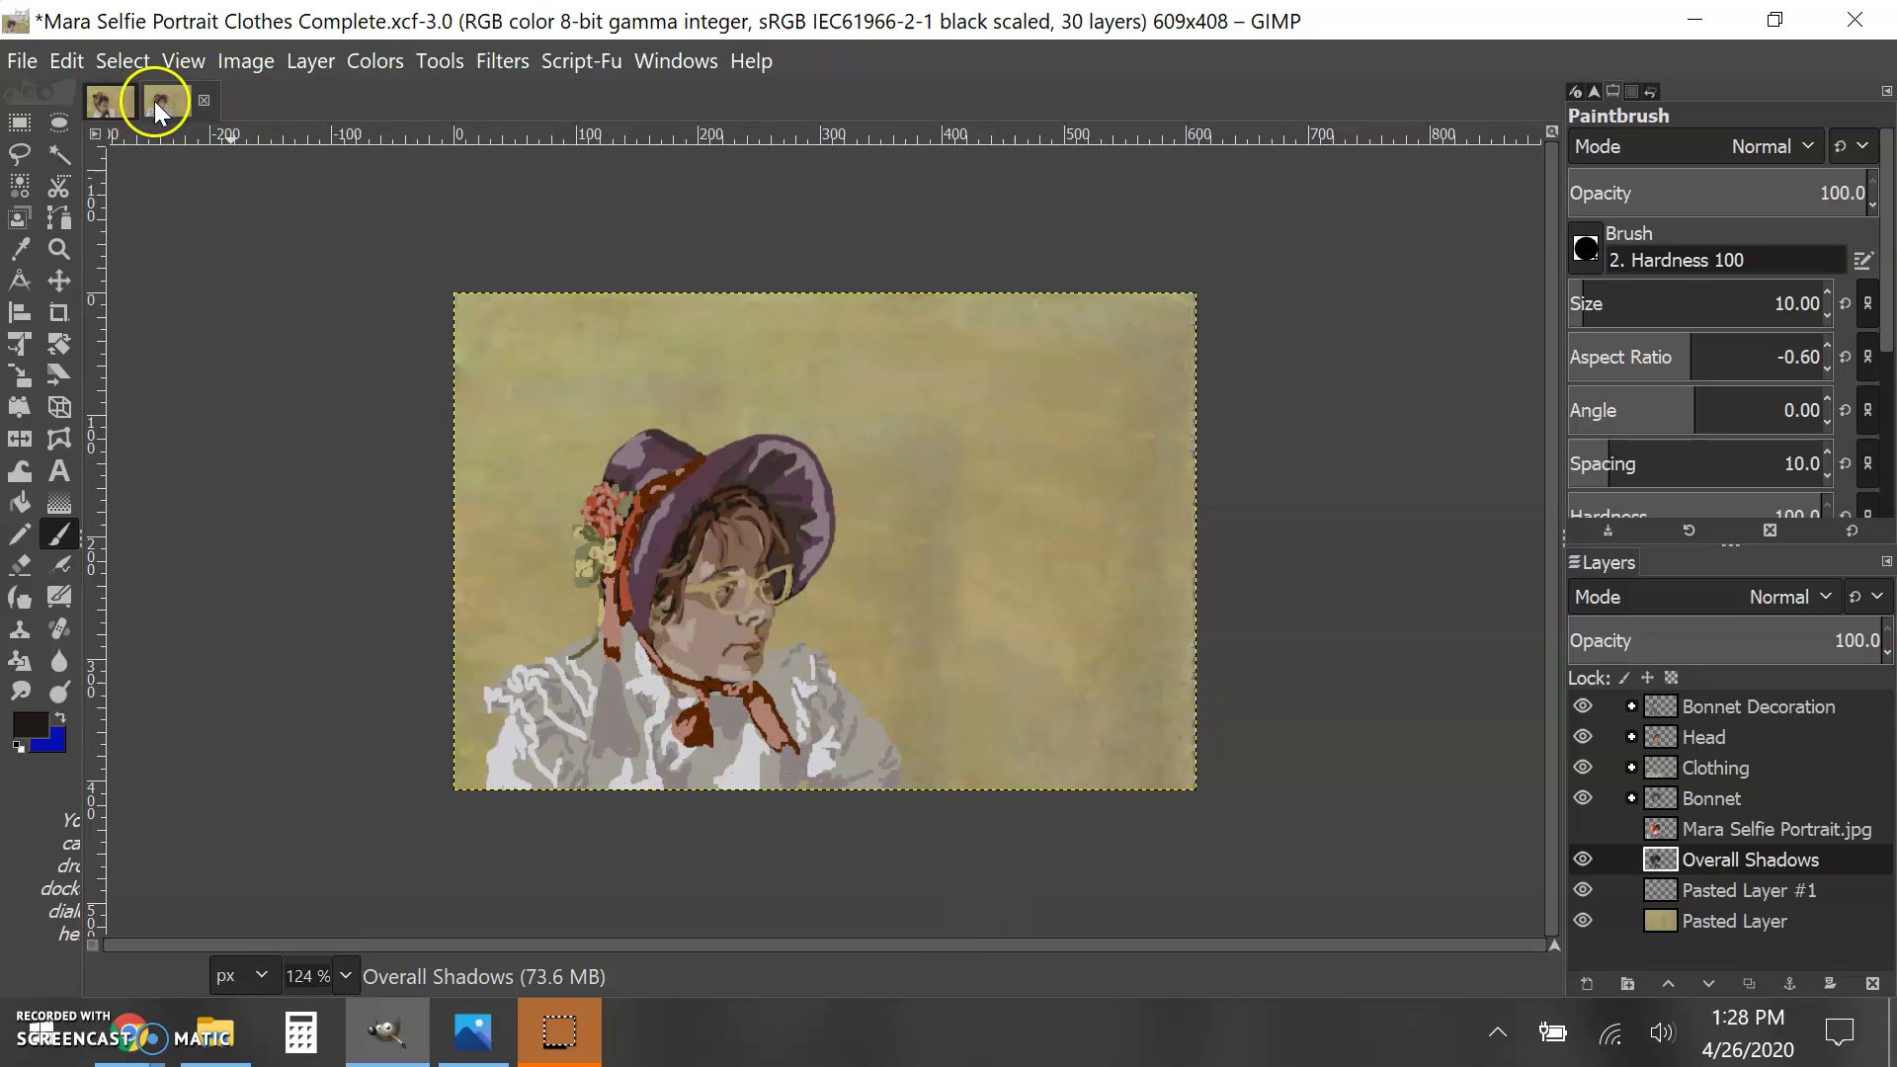
- Zoom out on the Cassatt reference in the Navigation preview to see it whole, then return to the portrait
{"action": "left_click", "coordinate": [97, 105]}
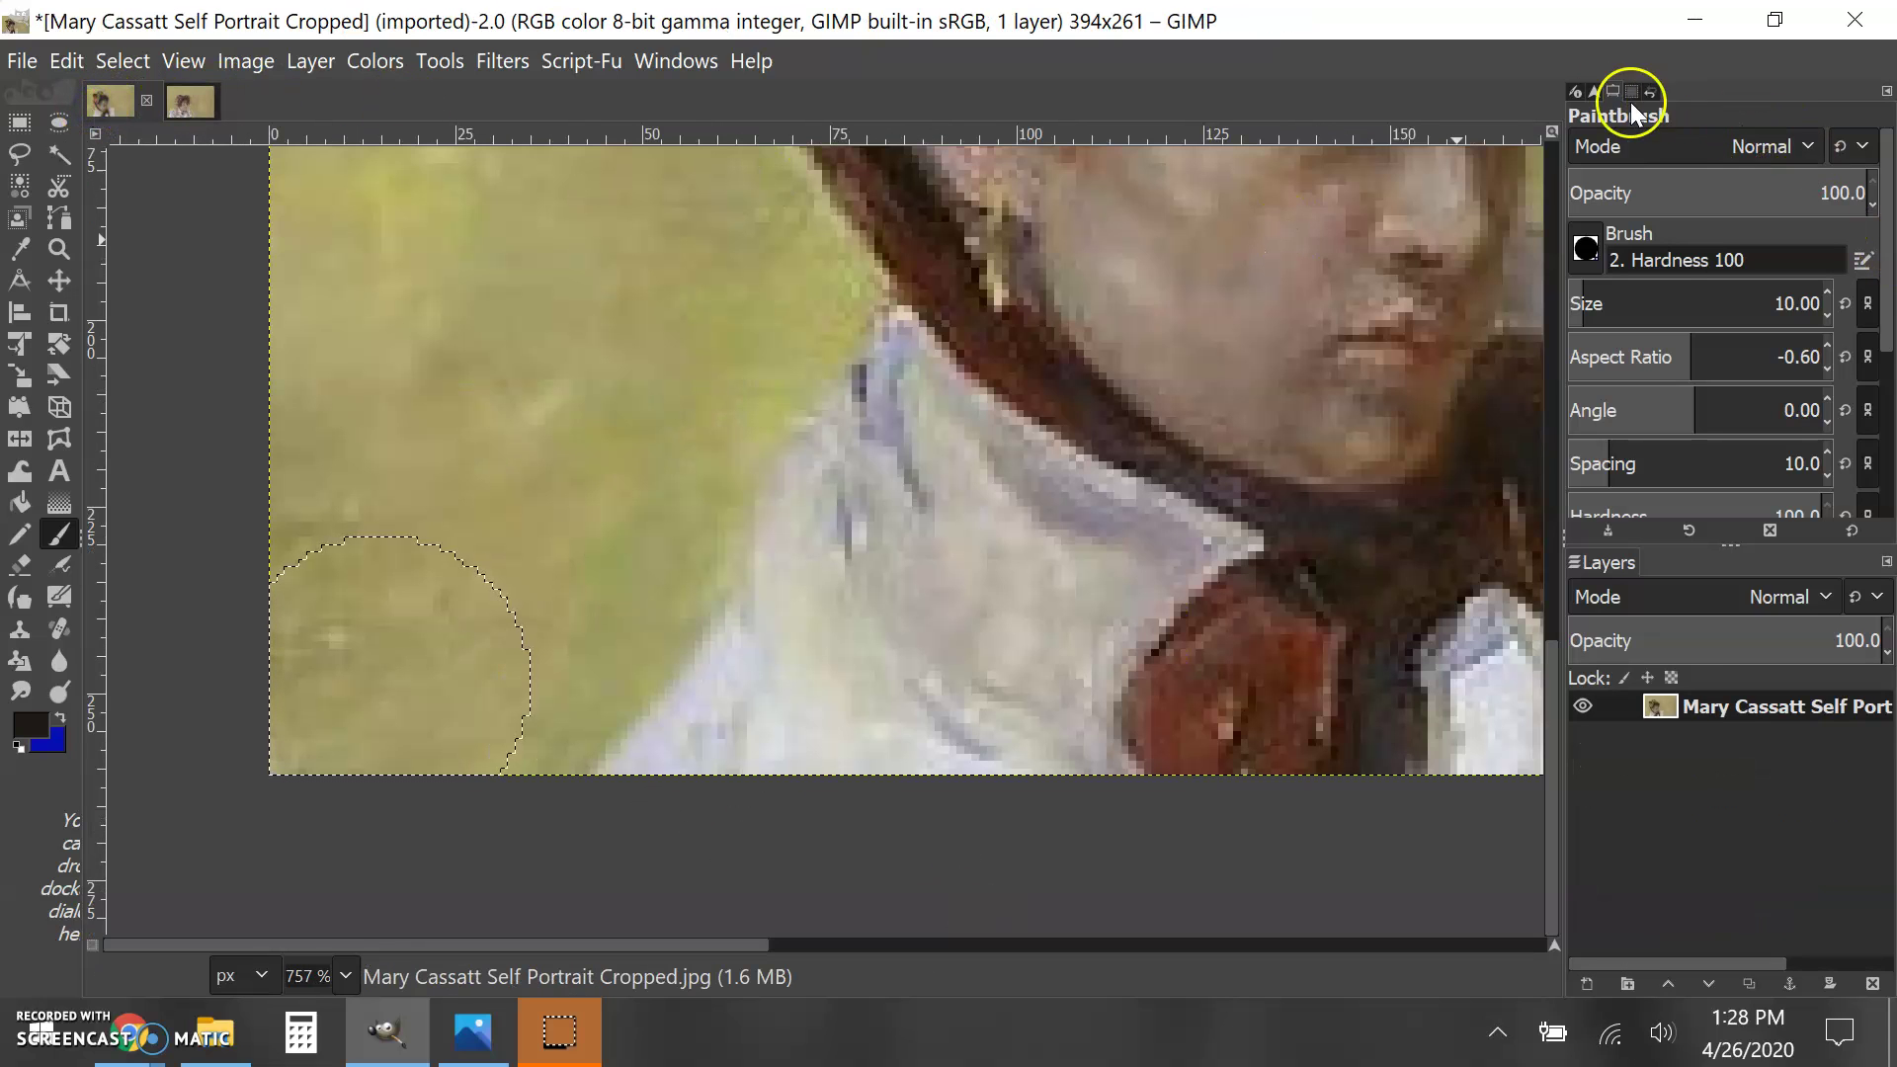
{"action": "left_click", "coordinate": [1590, 92]}
{"action": "left_click", "coordinate": [1661, 506]}
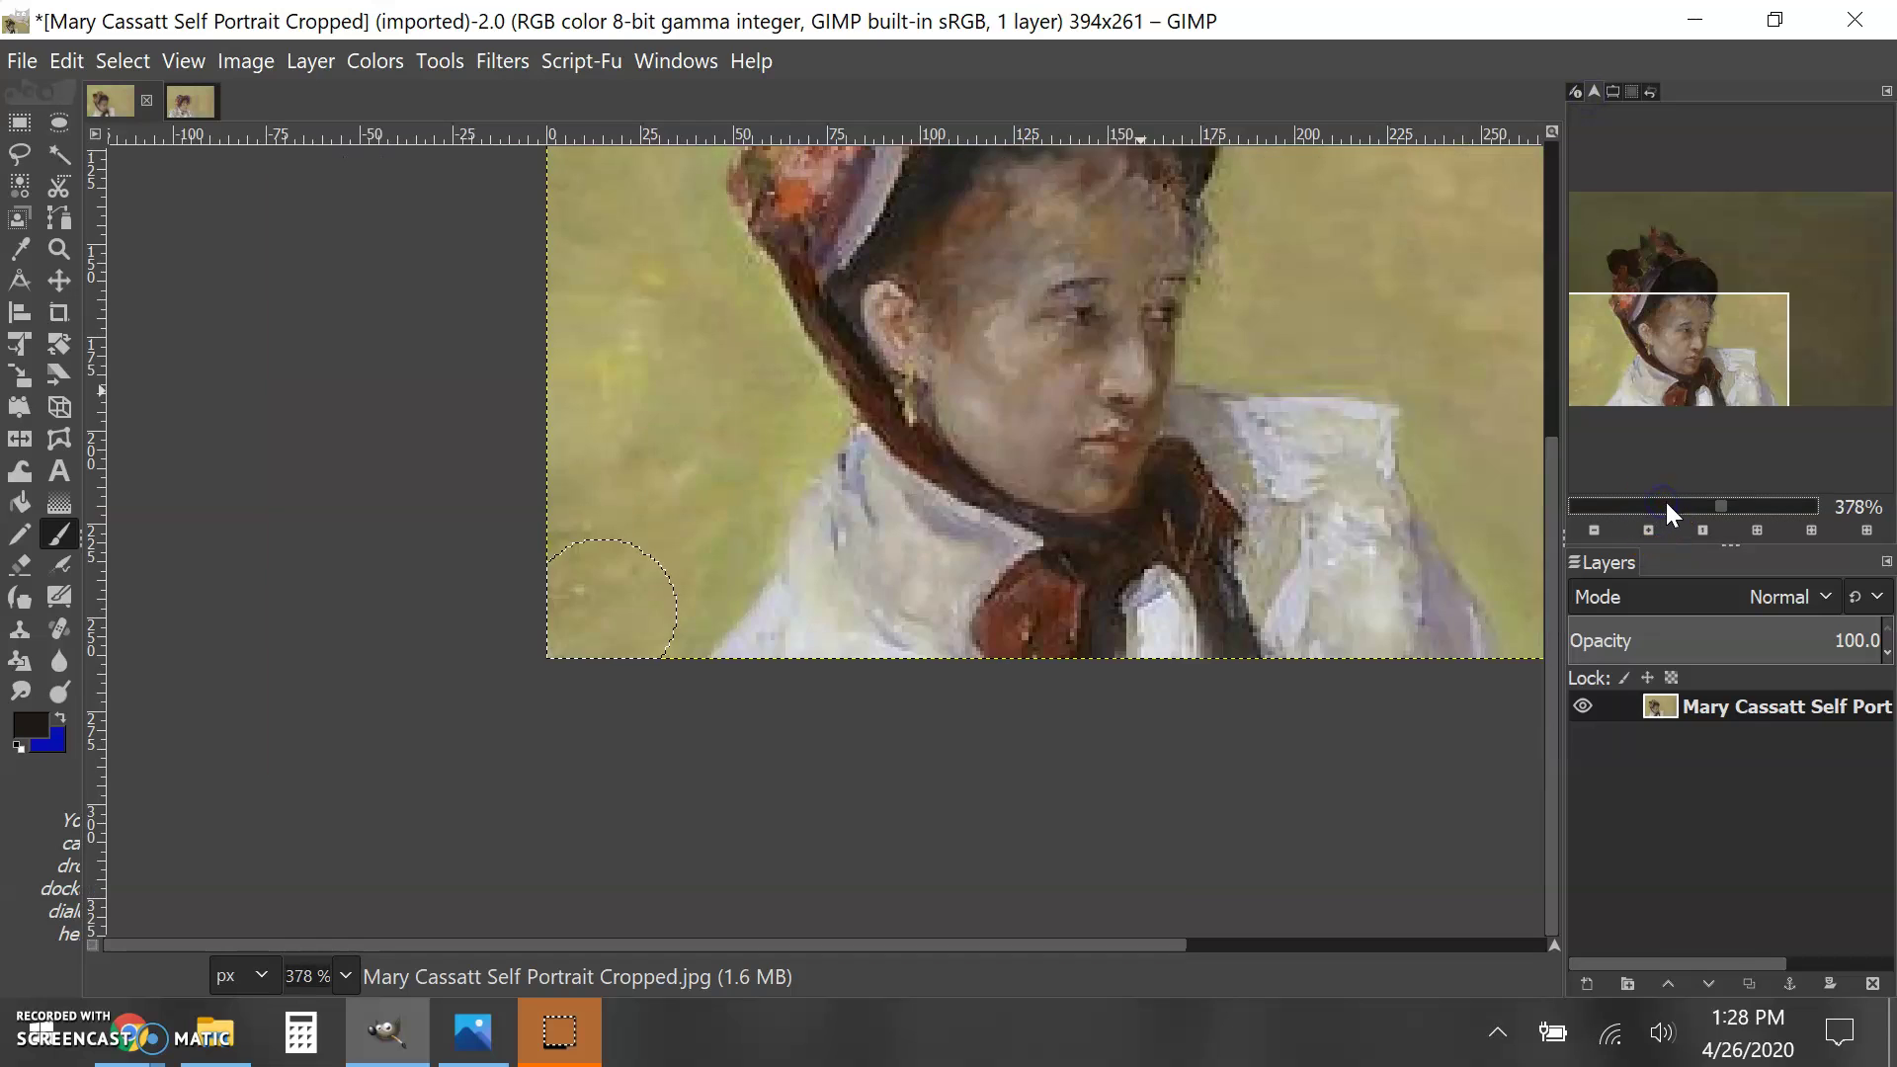
{"action": "left_click", "coordinate": [1663, 504]}
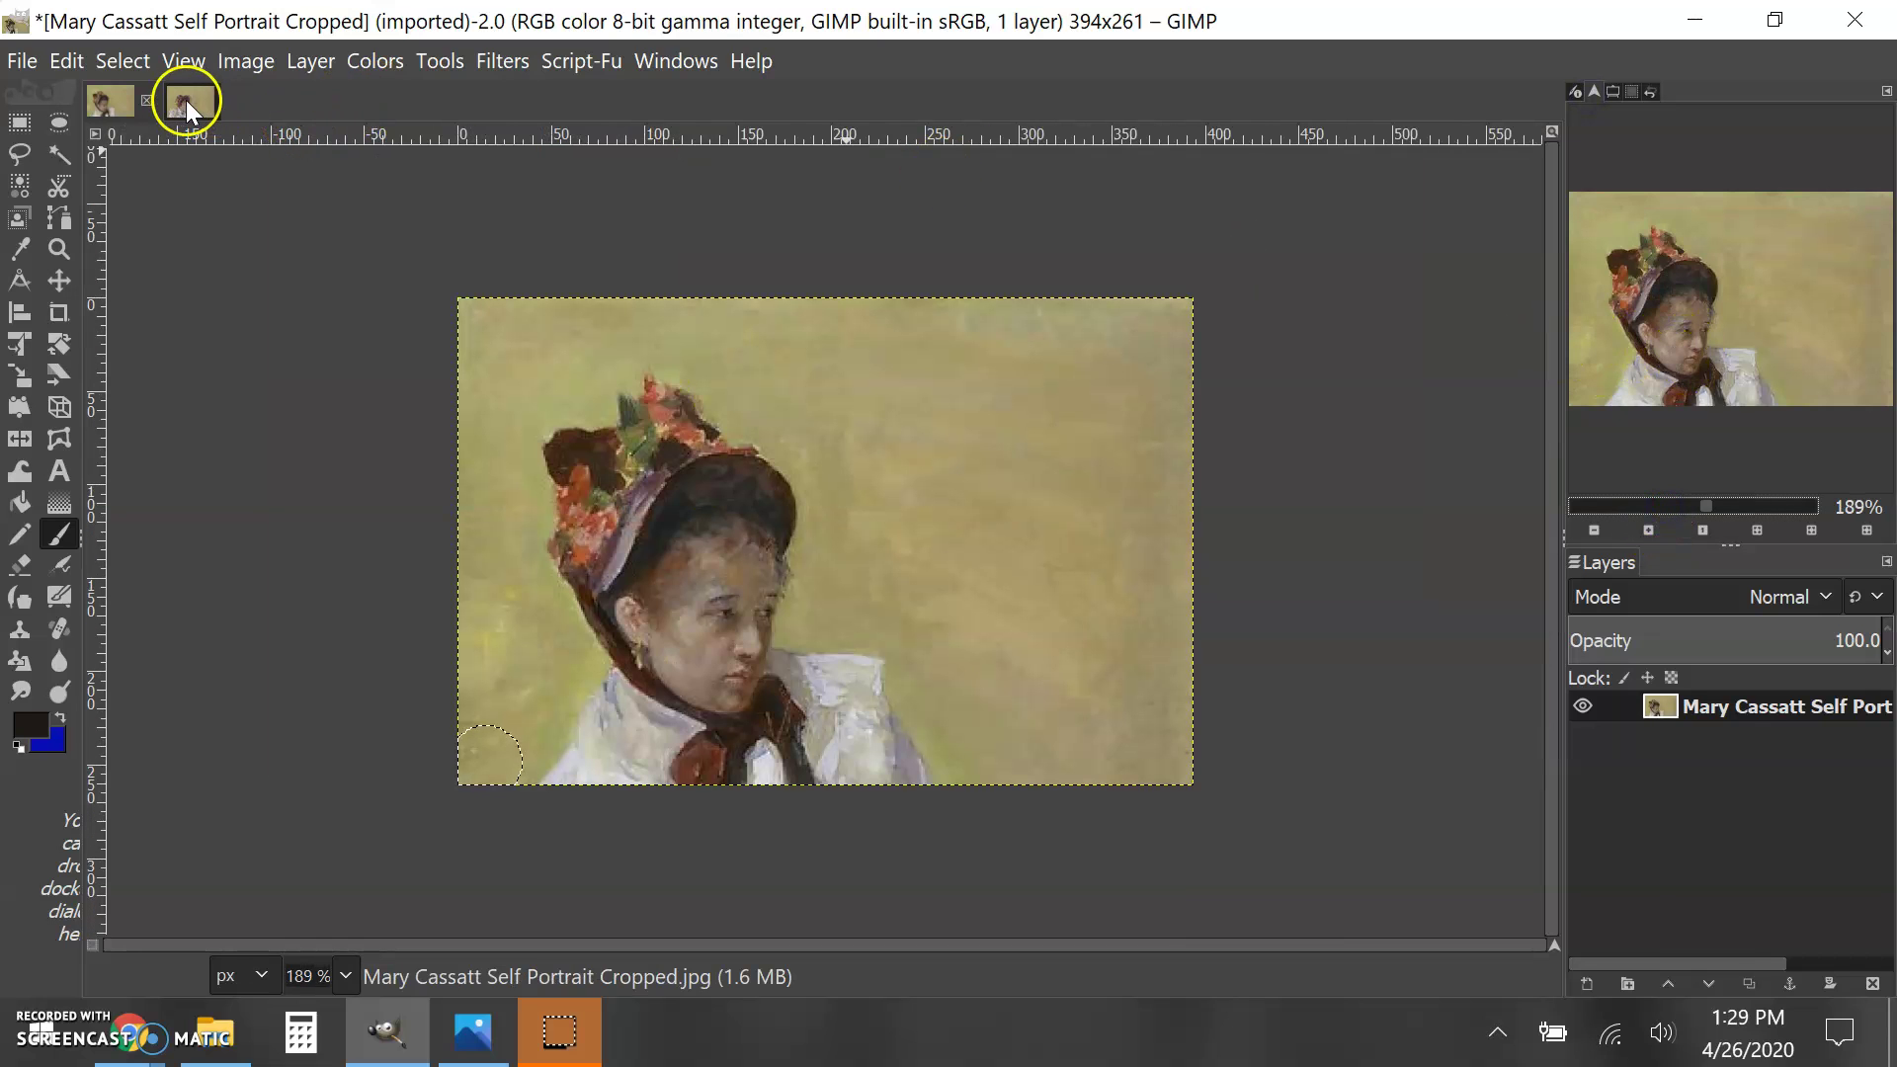
{"action": "left_click", "coordinate": [186, 100]}
{"action": "left_click", "coordinate": [103, 99]}
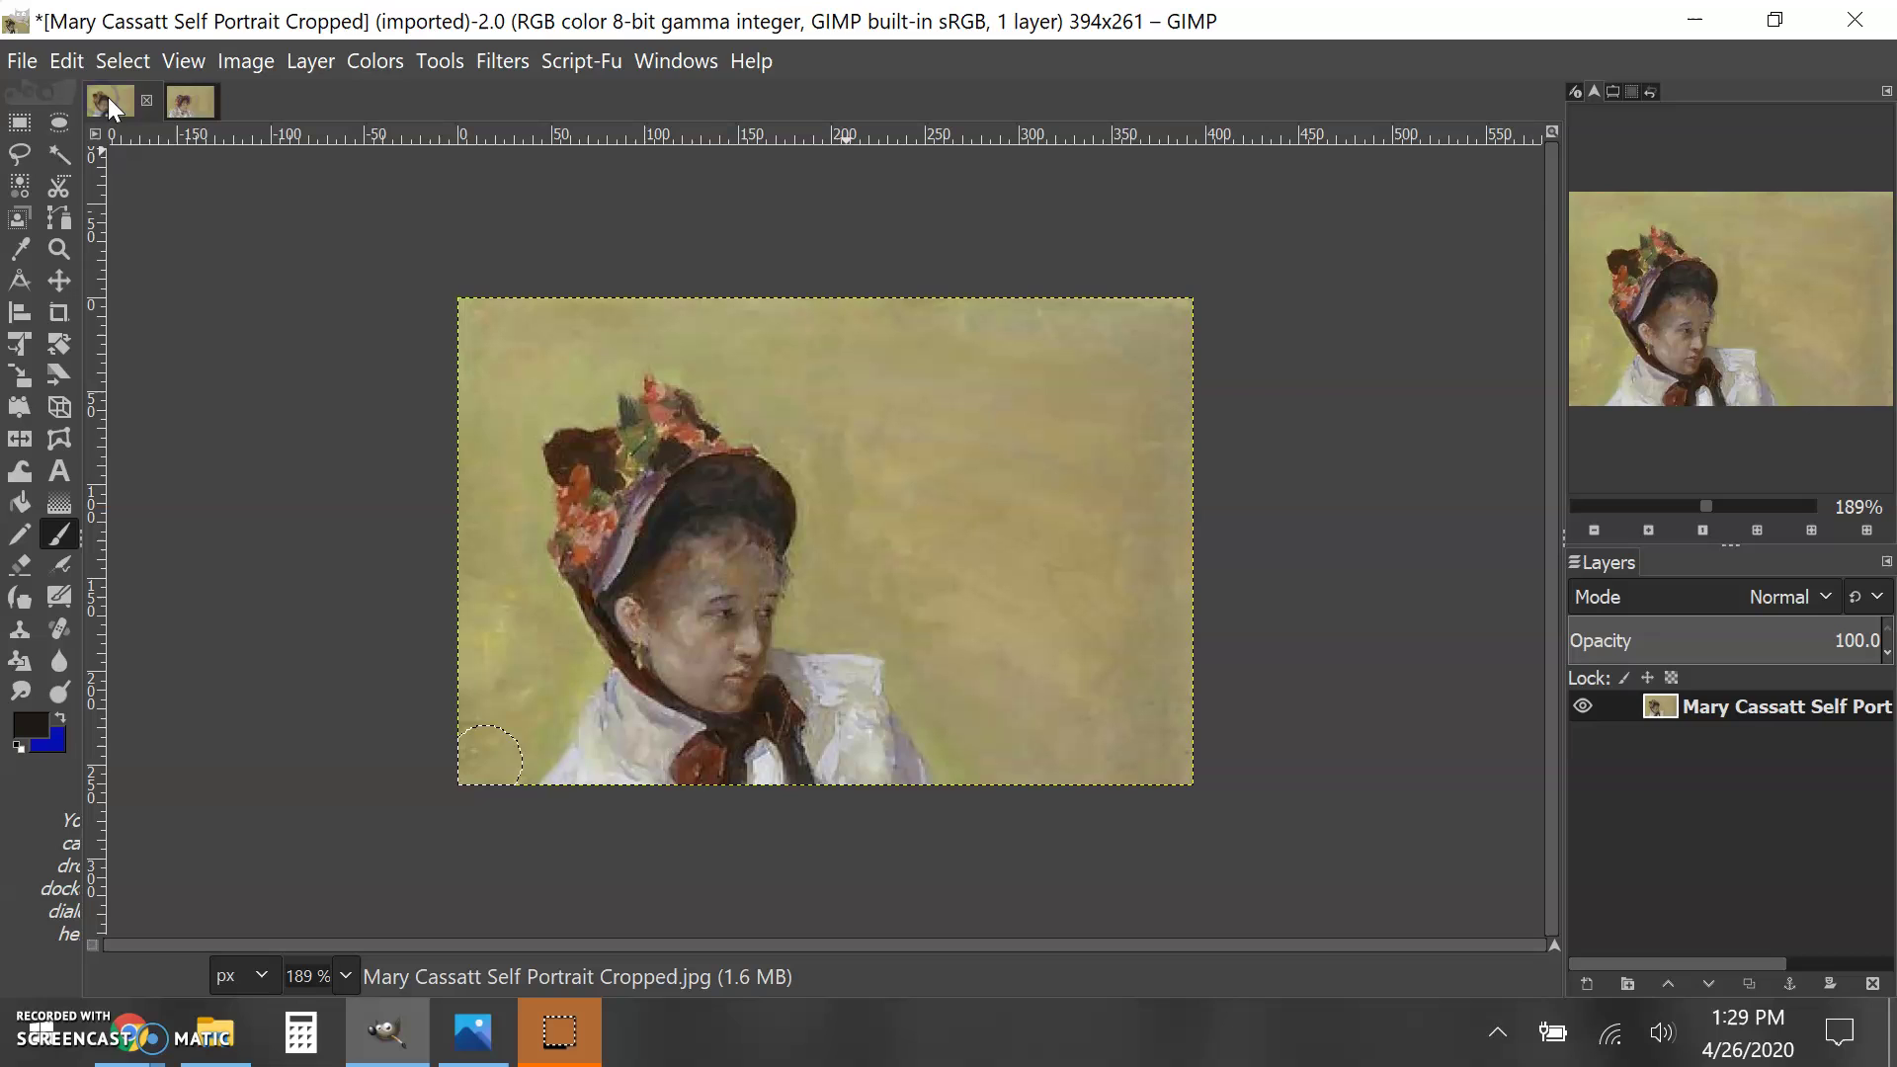
{"action": "left_click", "coordinate": [189, 99]}
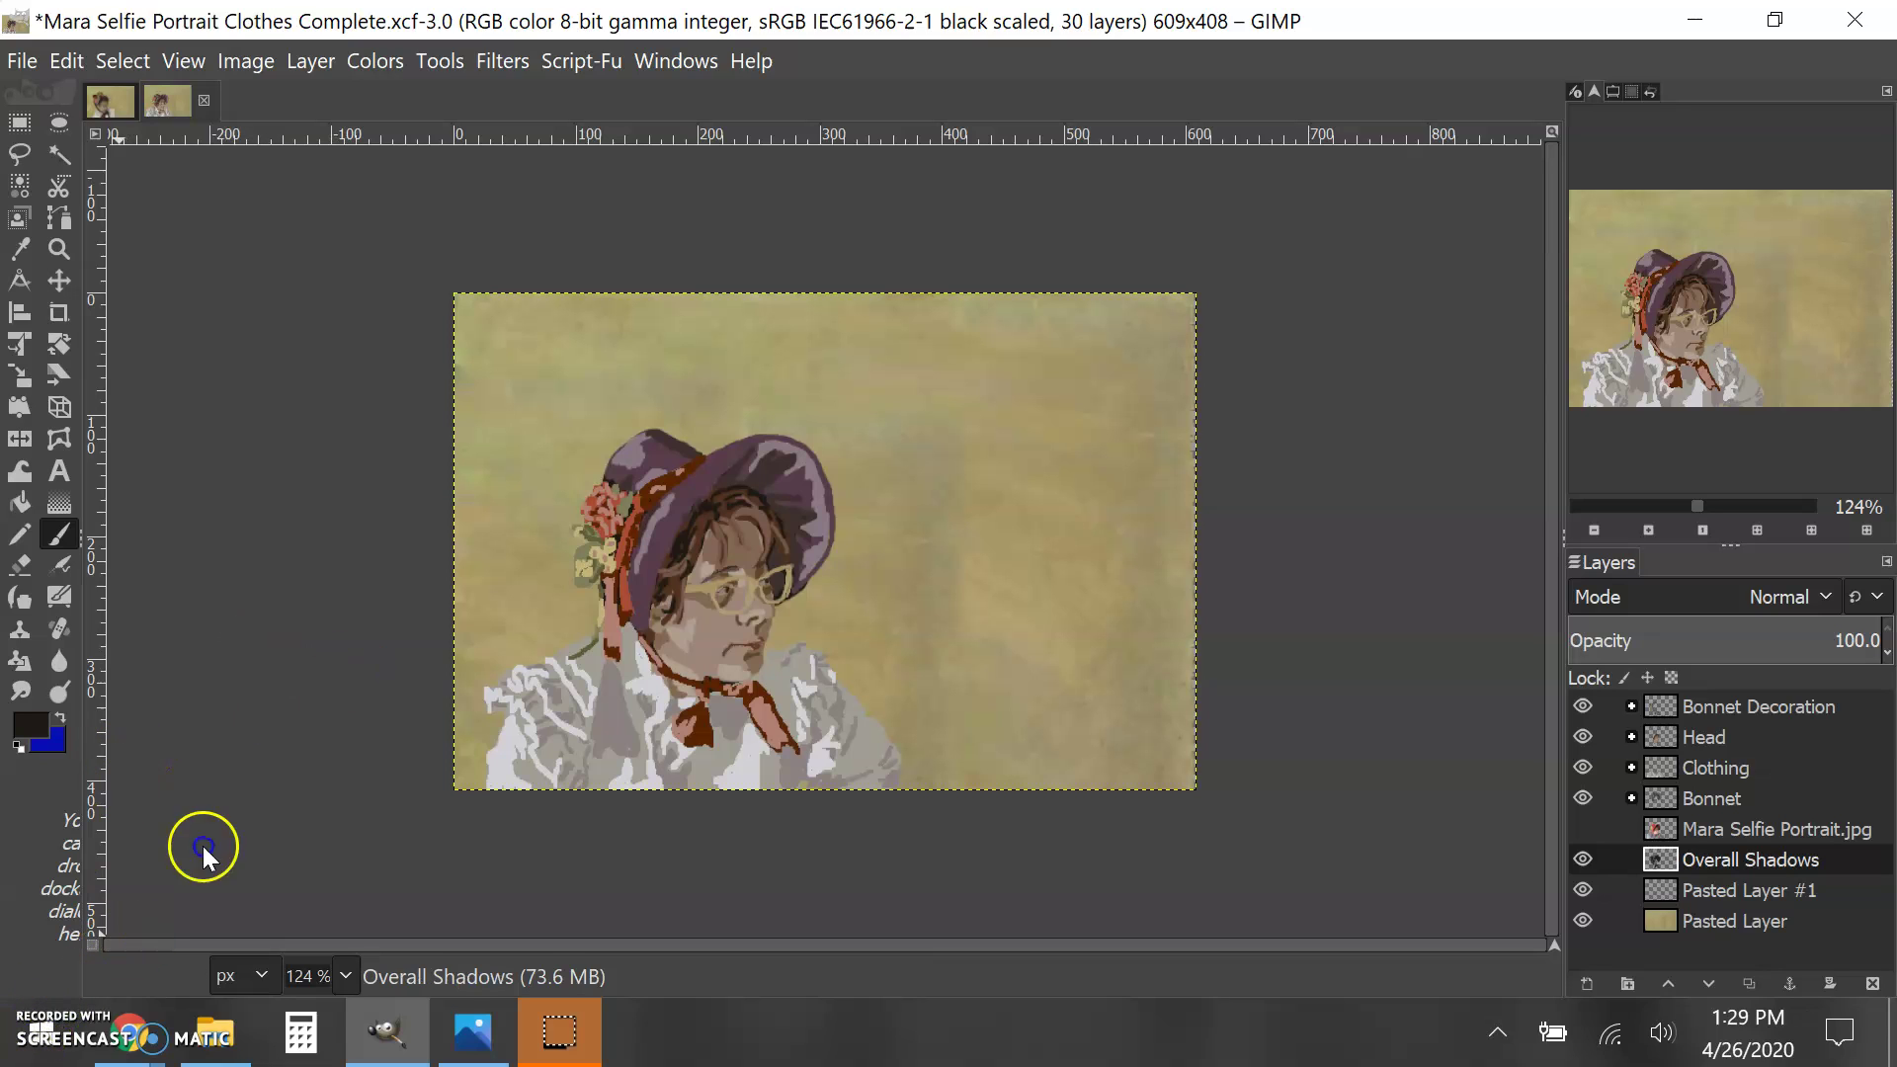
- Export the portrait as a JPG named '...Final Complete.jpg' instead of 'Clothes Complete', at quality 100
{"action": "left_click", "coordinate": [19, 63]}
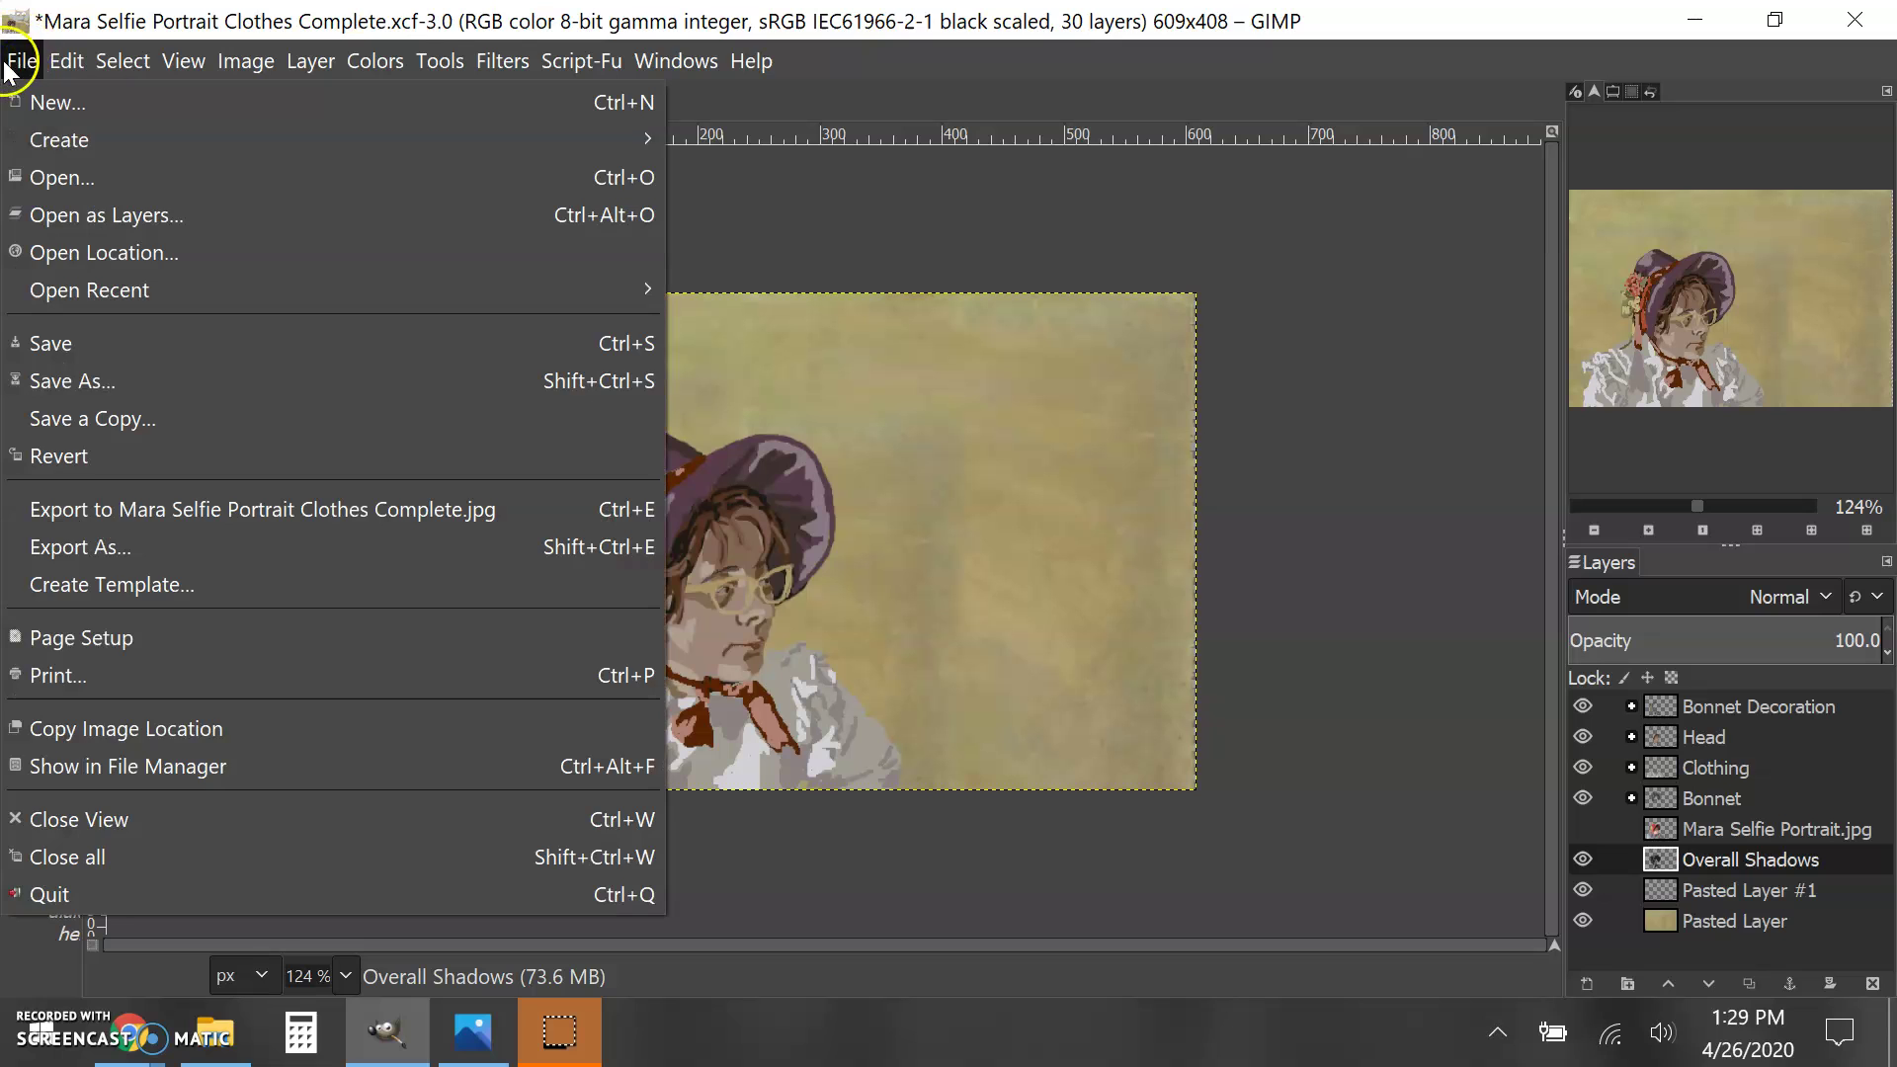
{"action": "left_click", "coordinate": [170, 553]}
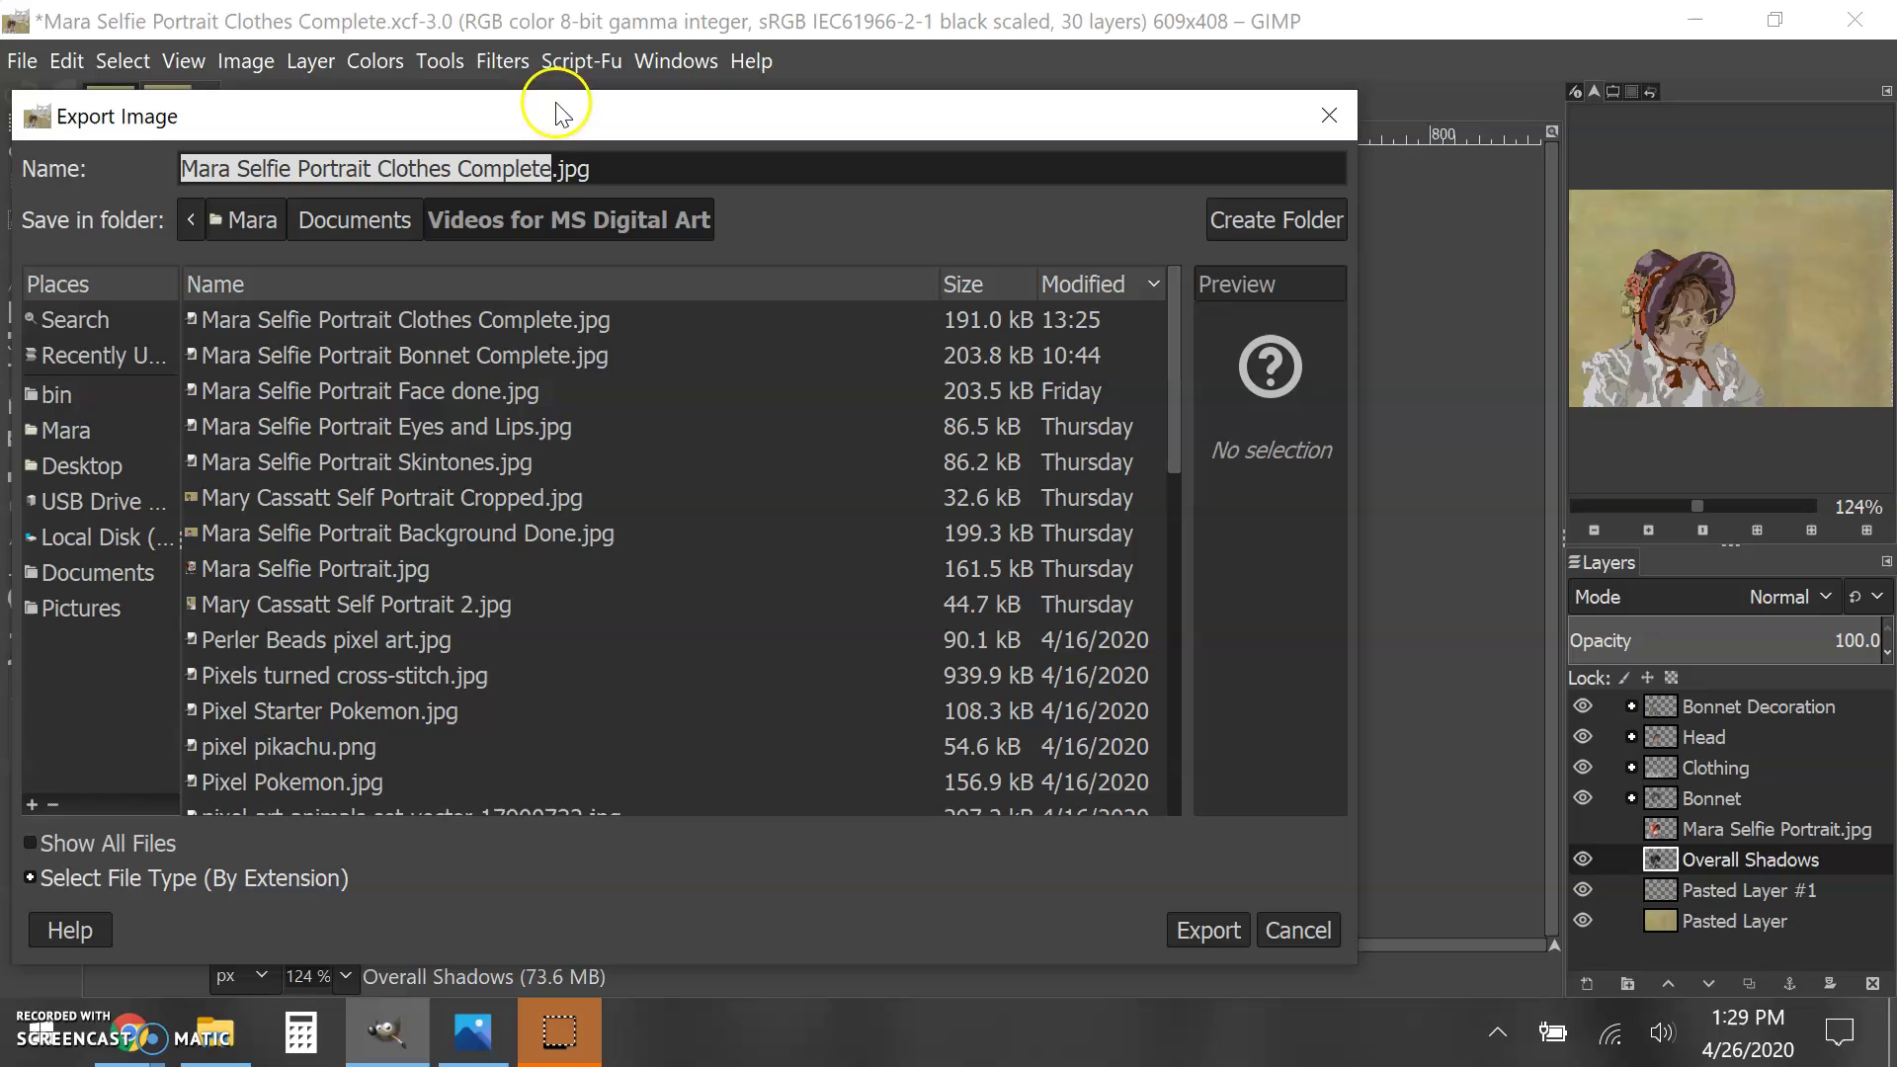
{"action": "left_click_drag", "start_coordinate": [556, 172], "coordinate": [379, 179]}
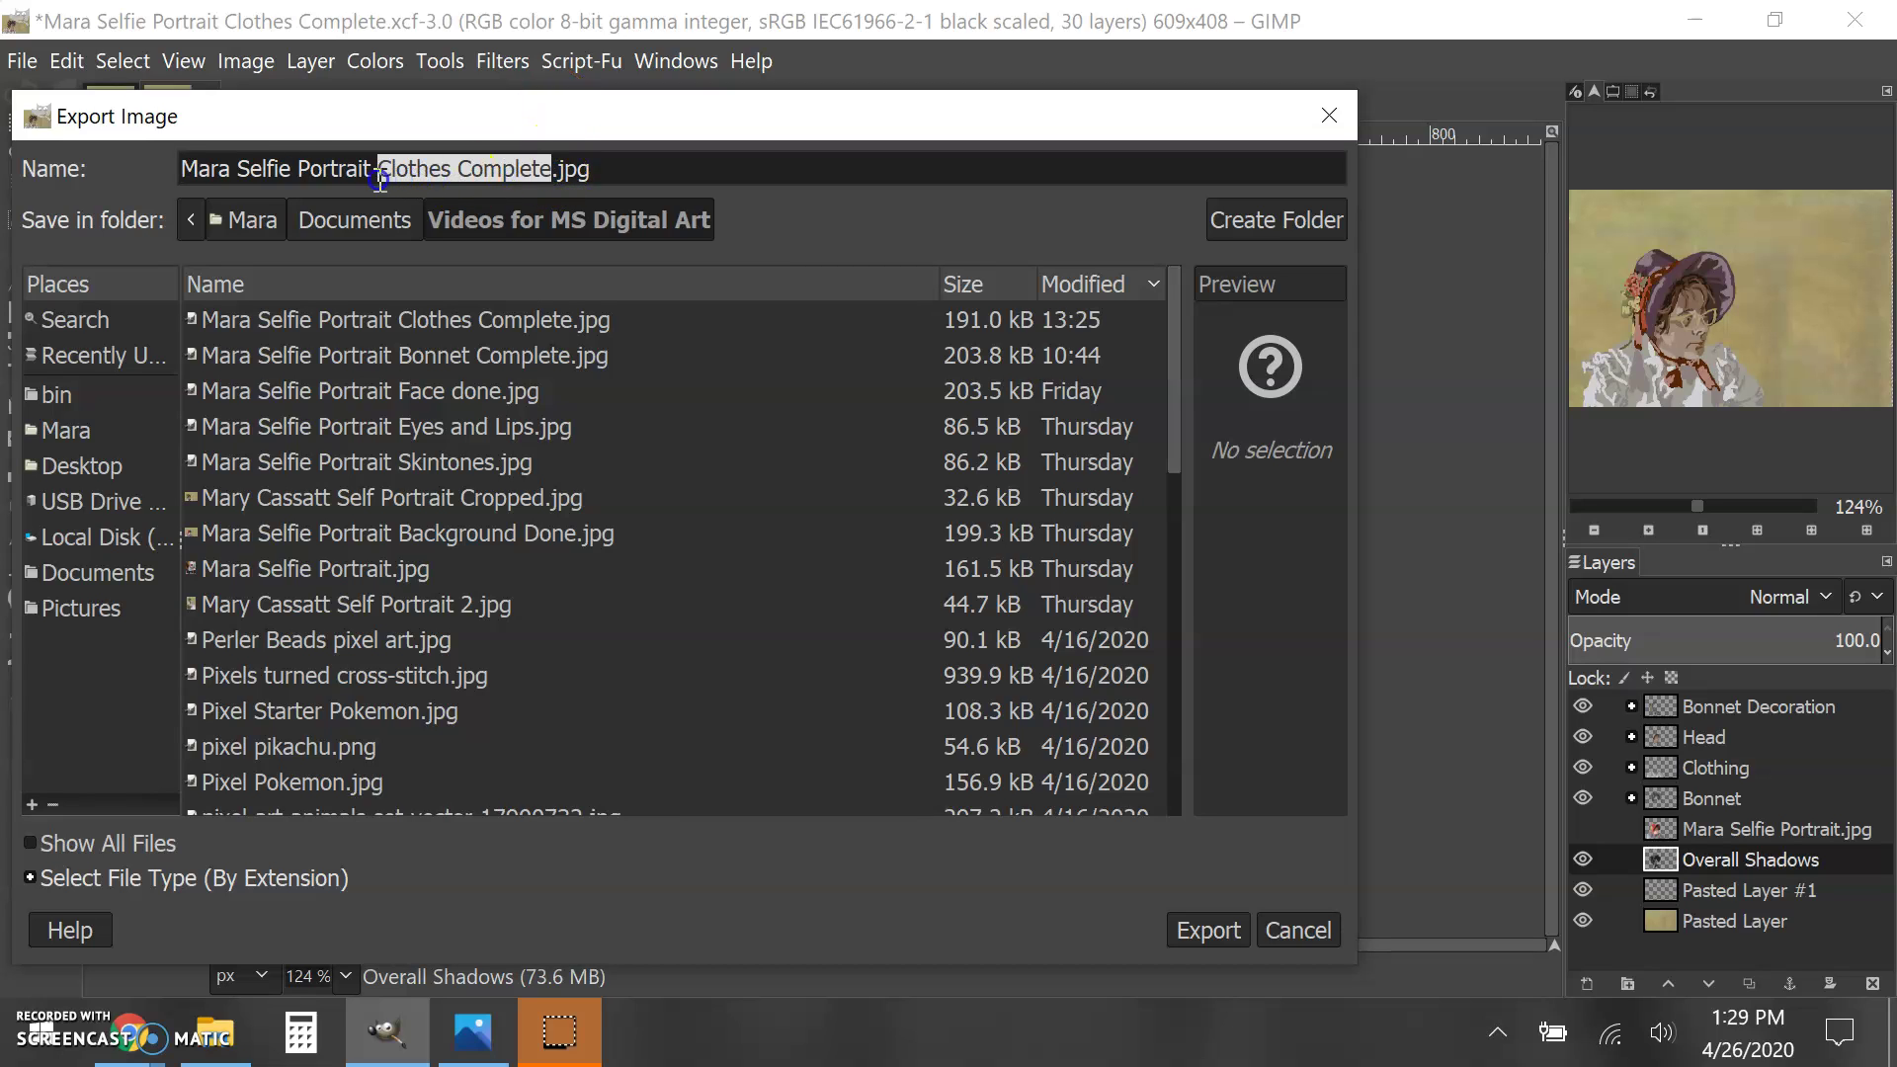
{"action": "type", "text": "Fin"}
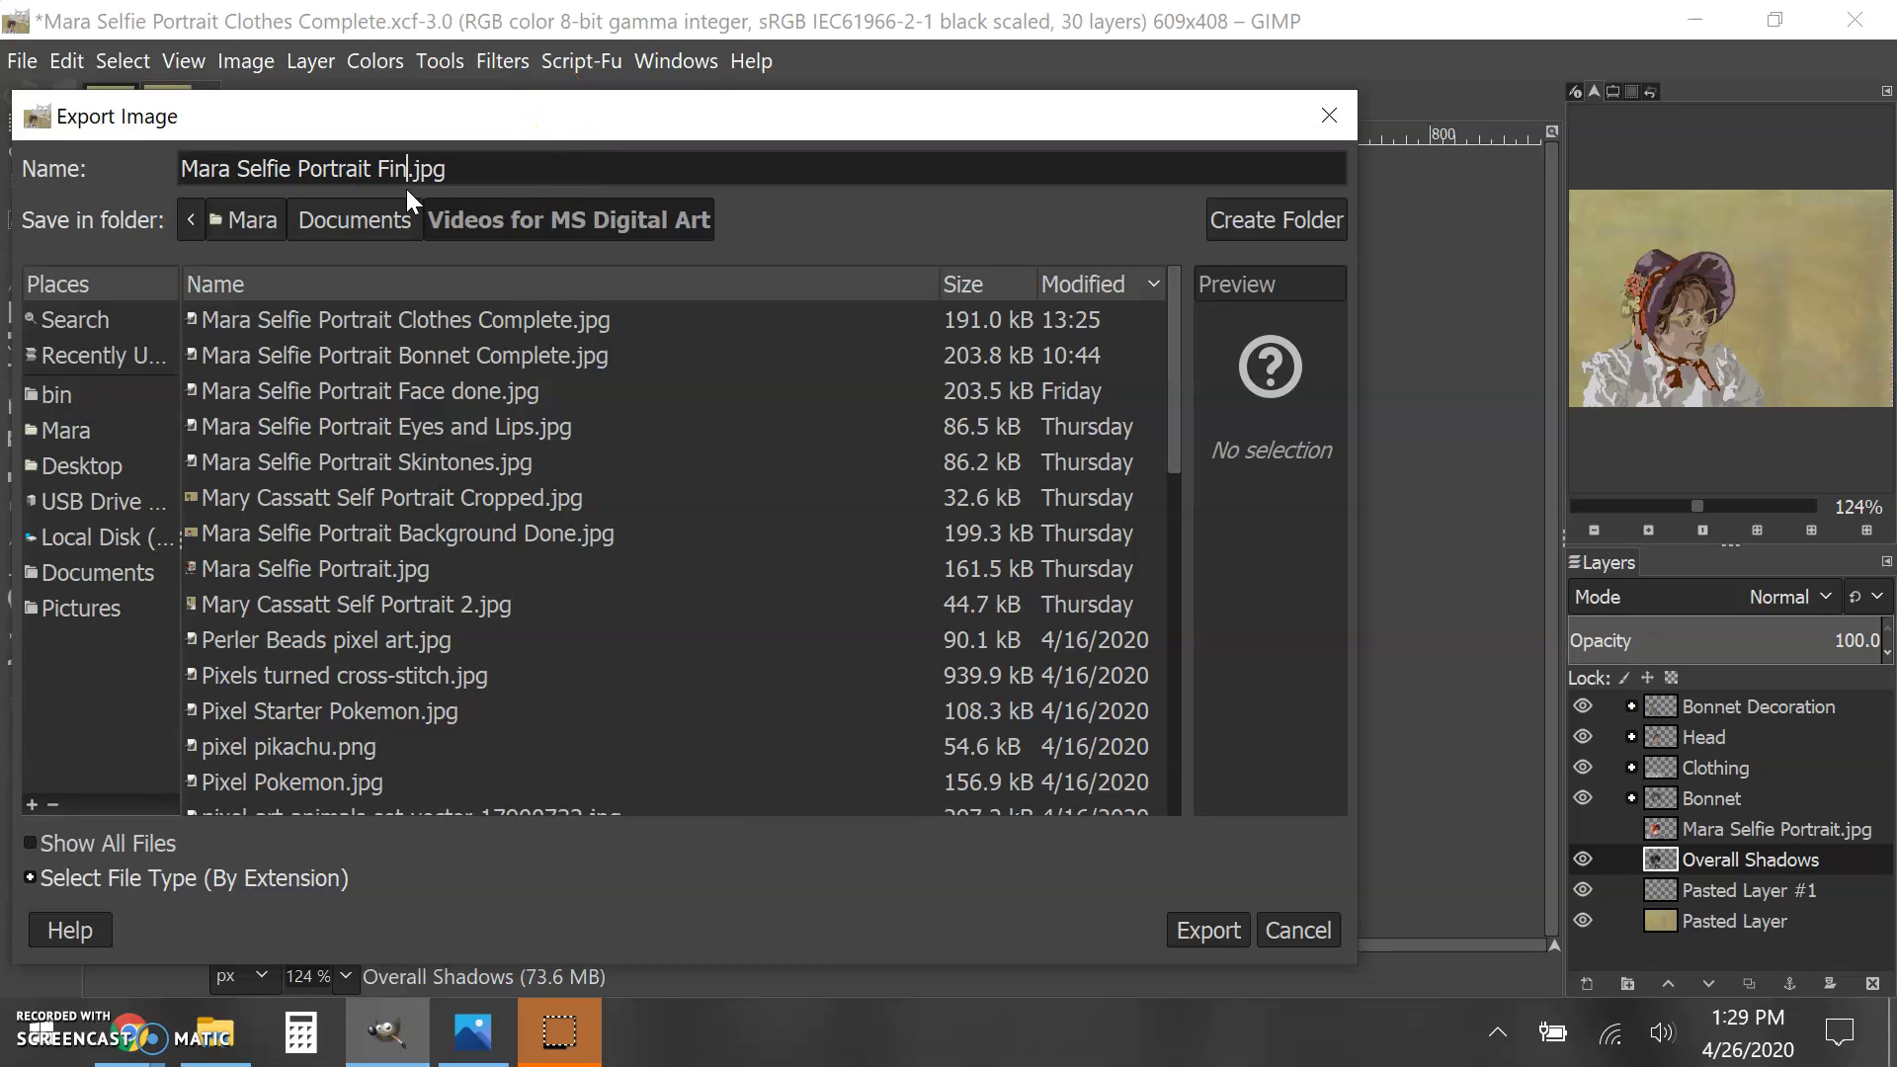
{"action": "type", "text": "al Complete"}
{"action": "left_click_drag", "start_coordinate": [571, 169], "coordinate": [551, 169]}
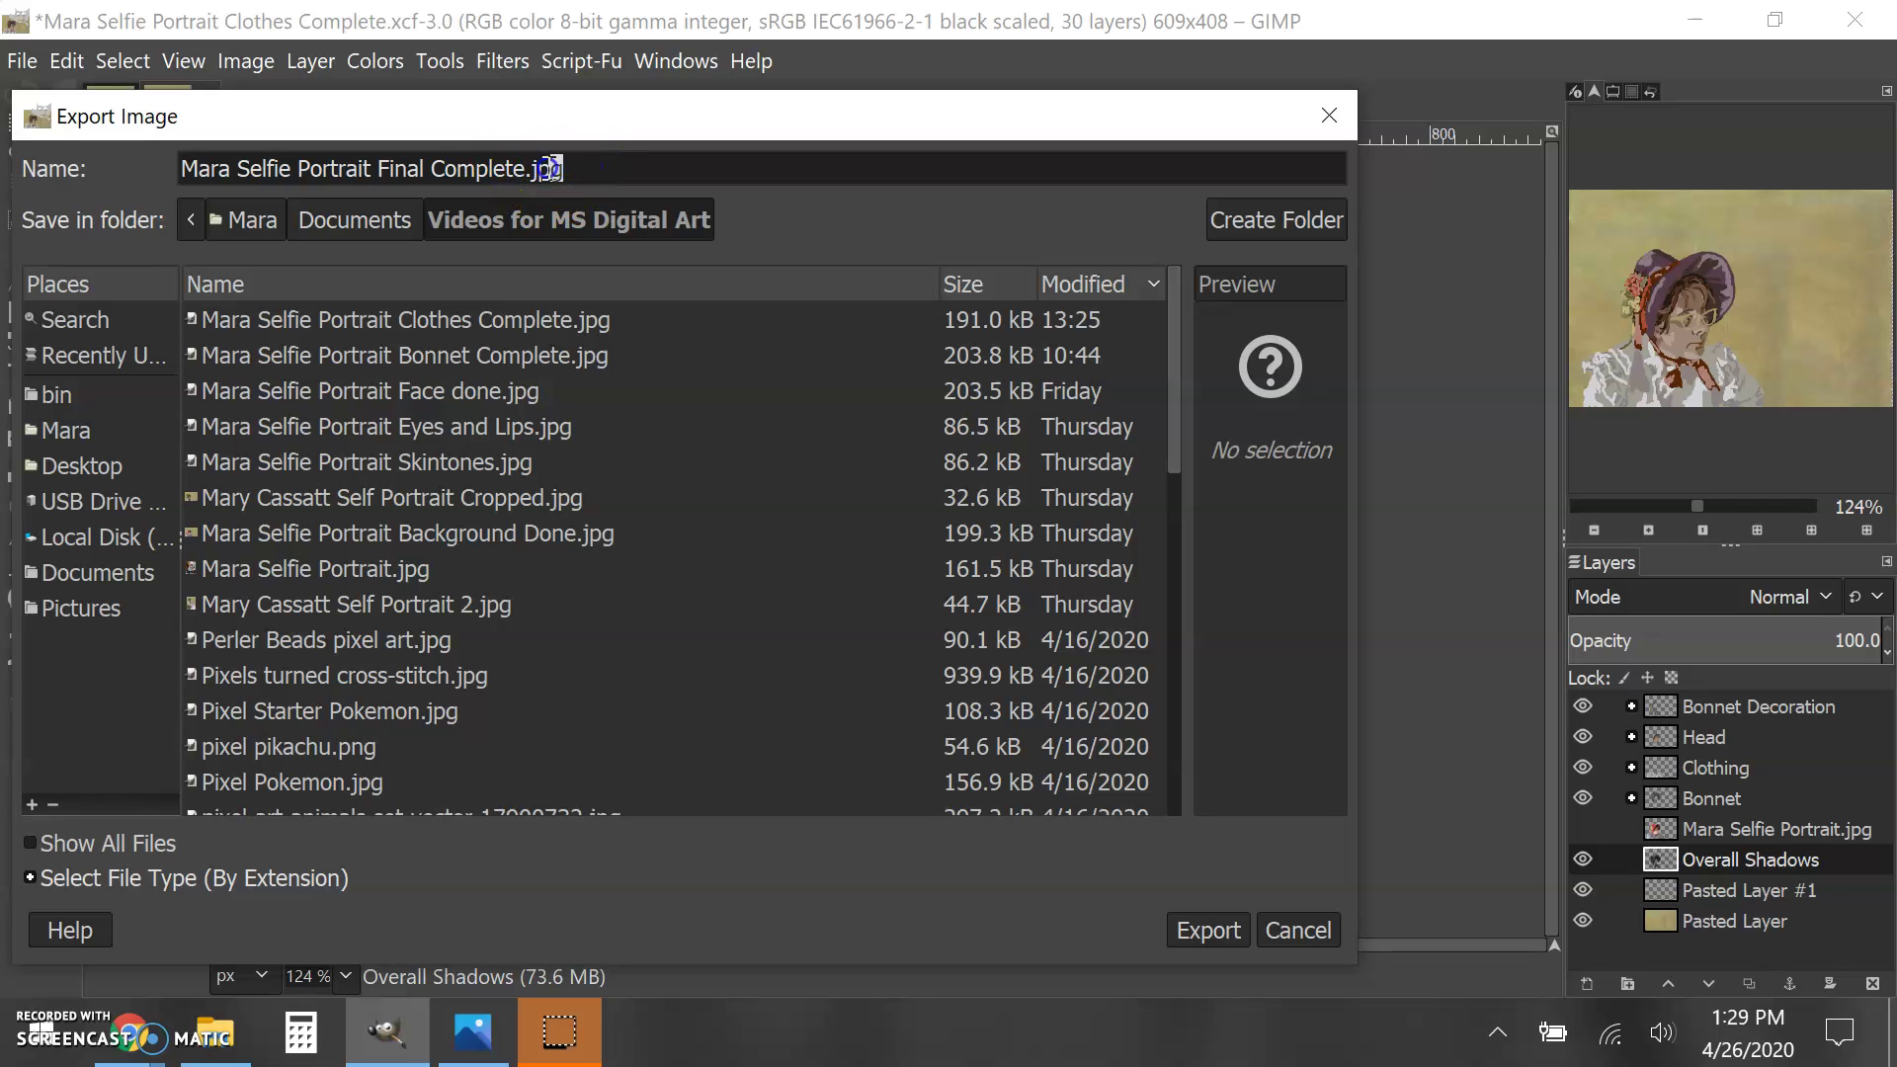
{"action": "left_click", "coordinate": [1209, 929]}
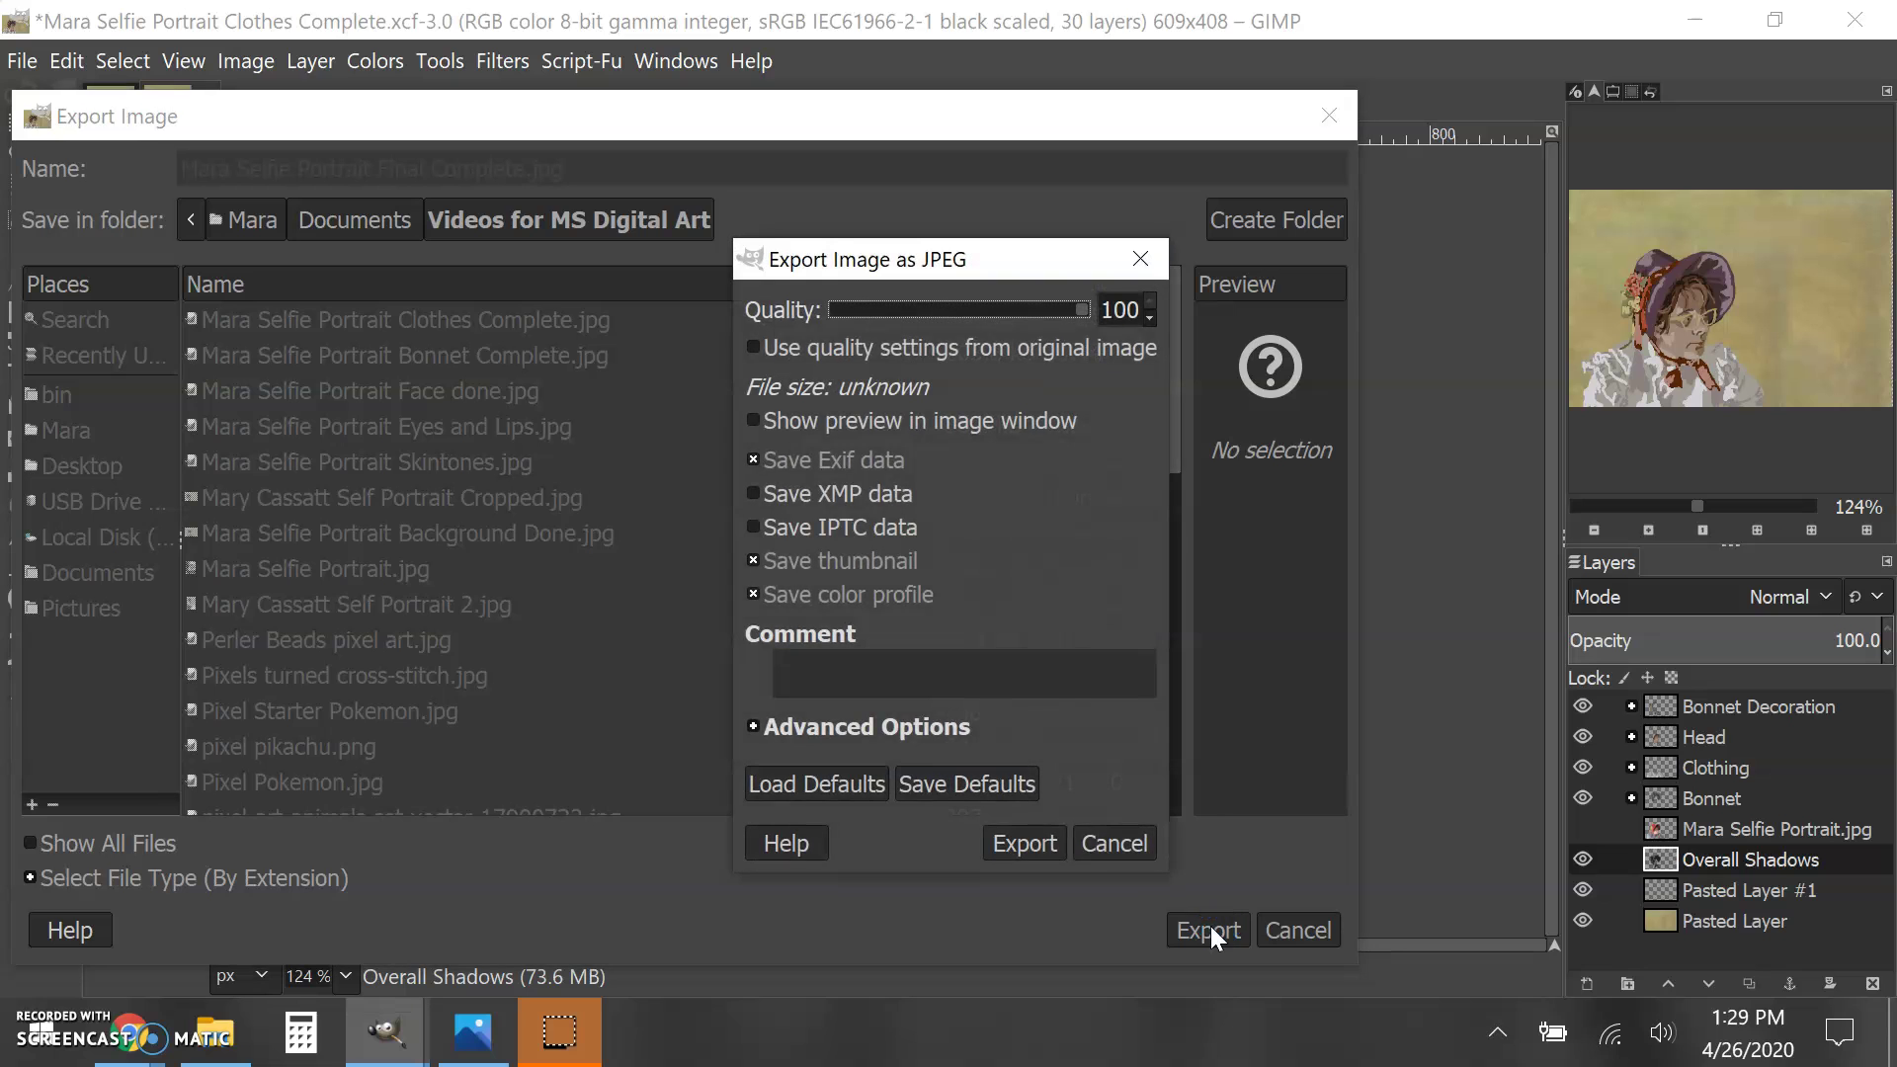
{"action": "left_click", "coordinate": [1030, 835]}
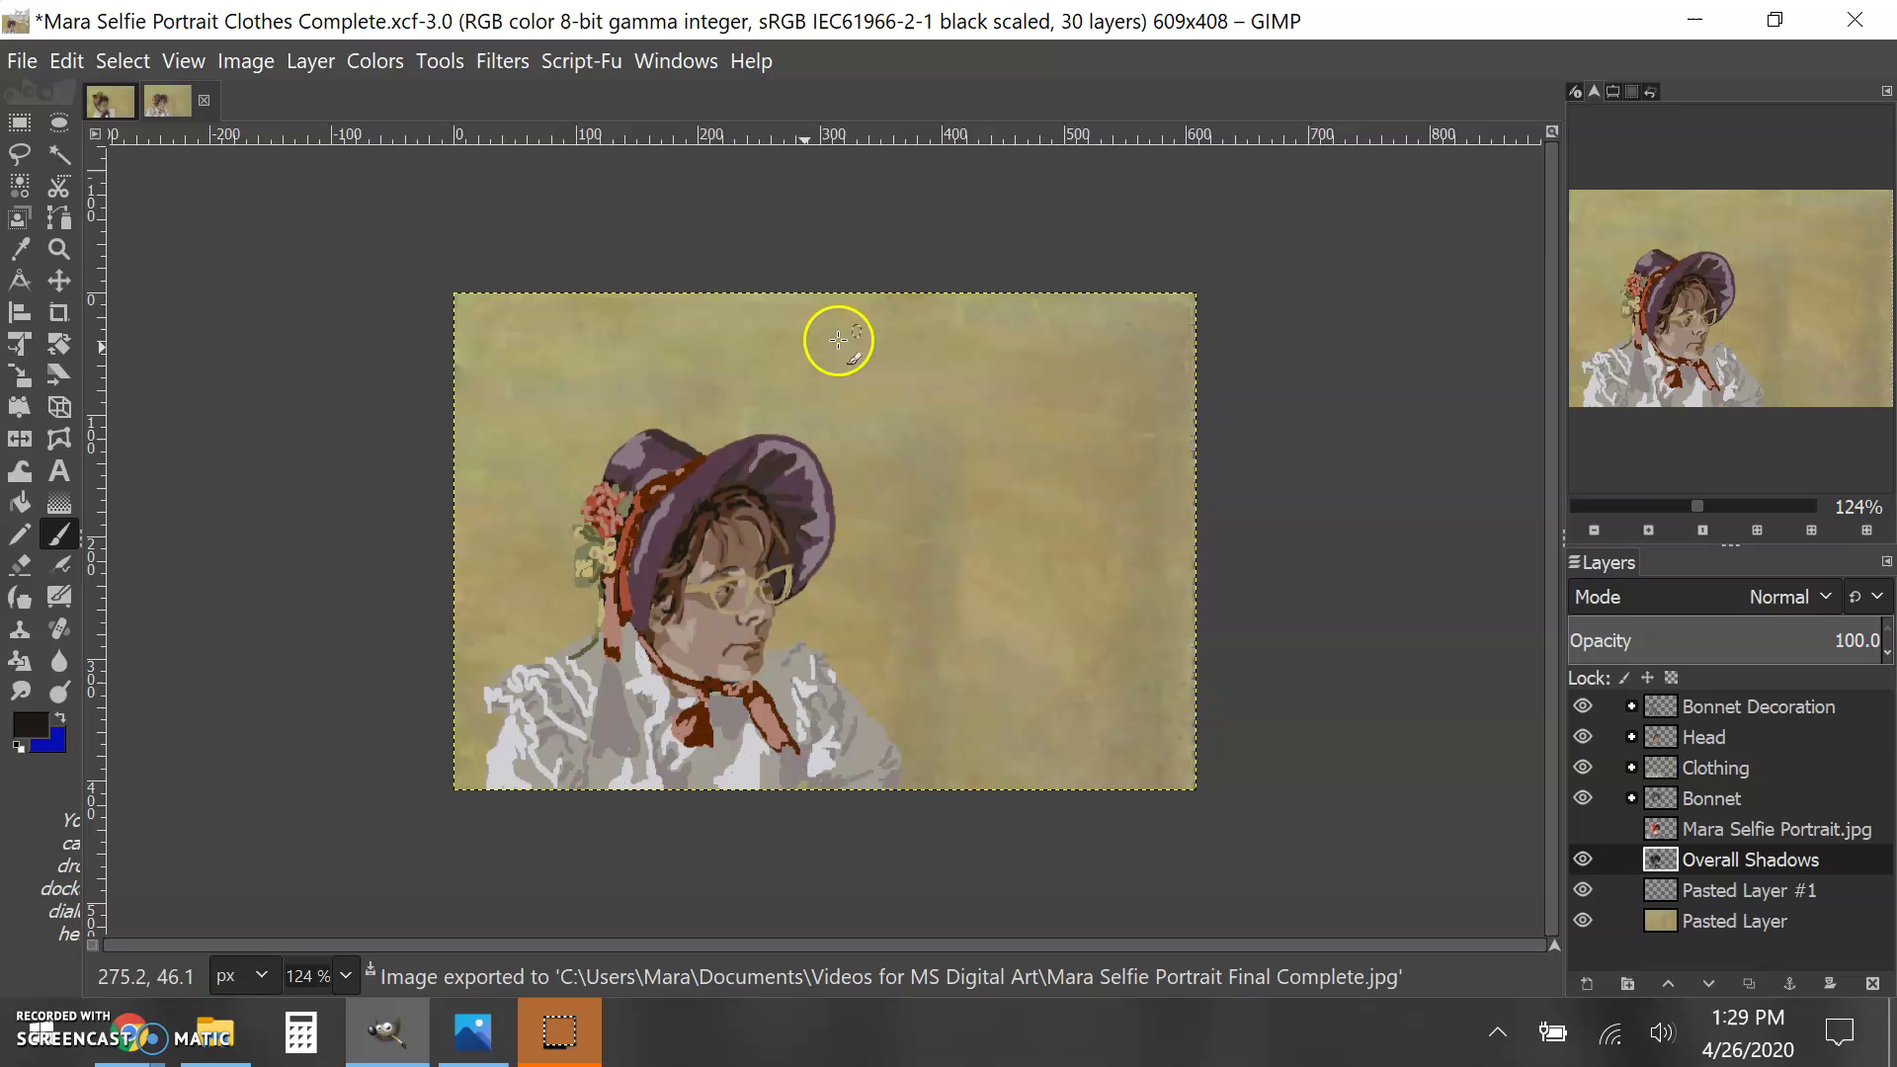
- Save the project as a new XCF, replacing 'Clothes Complete' with 'Final Complete' in the name
{"action": "left_click", "coordinate": [21, 61]}
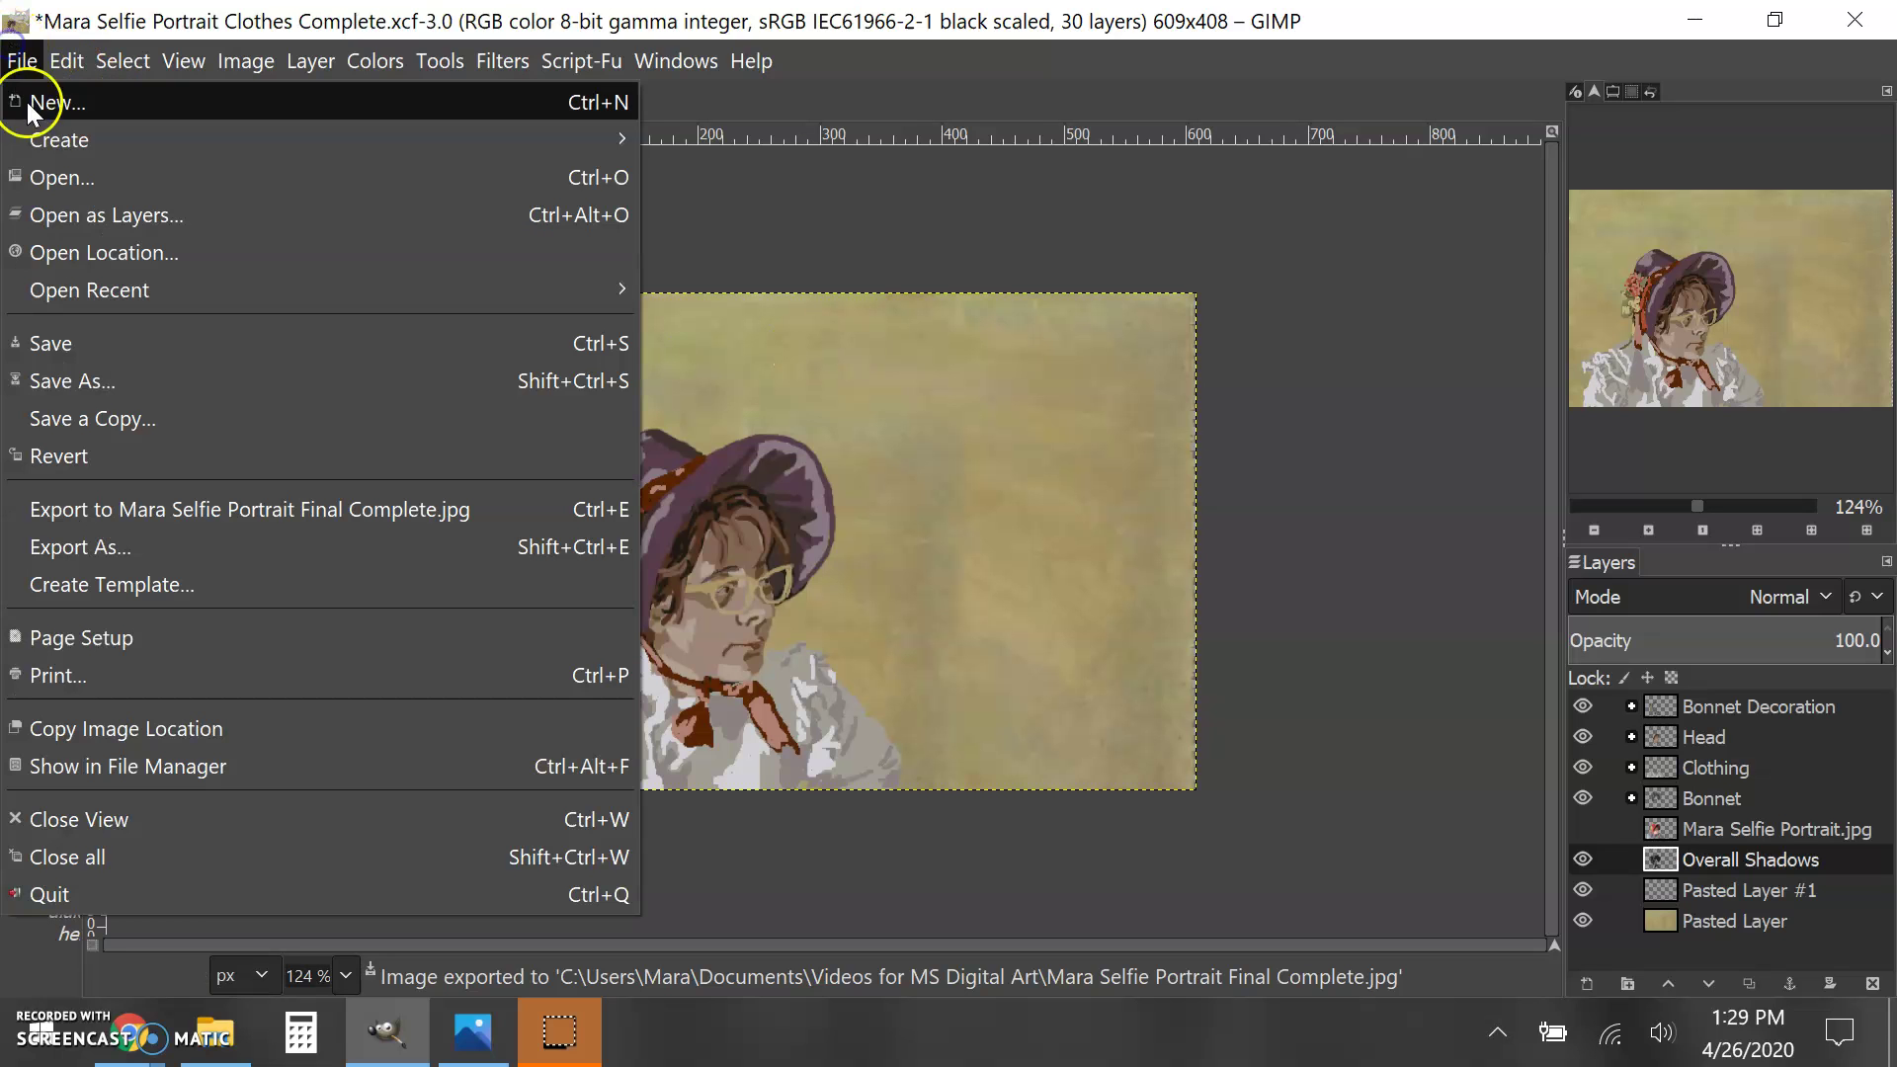
{"action": "left_click", "coordinate": [163, 367]}
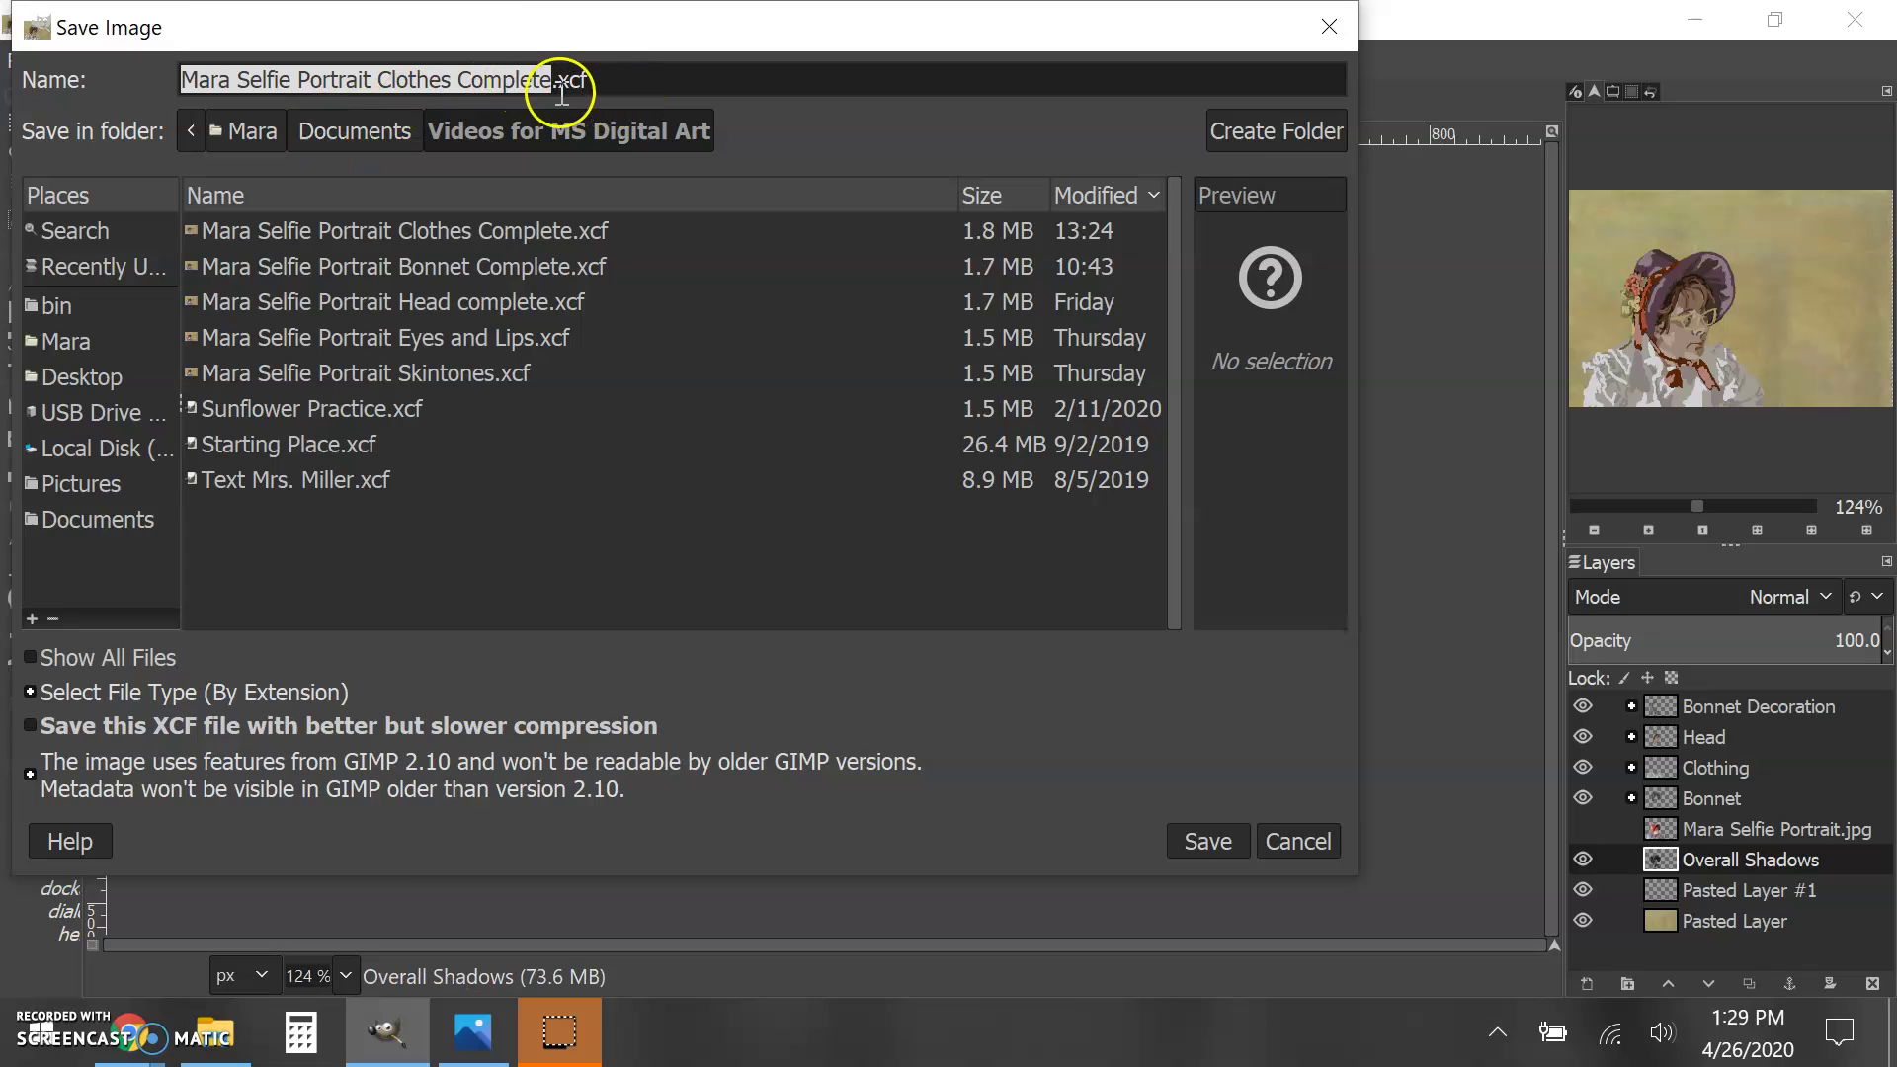
{"action": "left_click", "coordinate": [541, 77]}
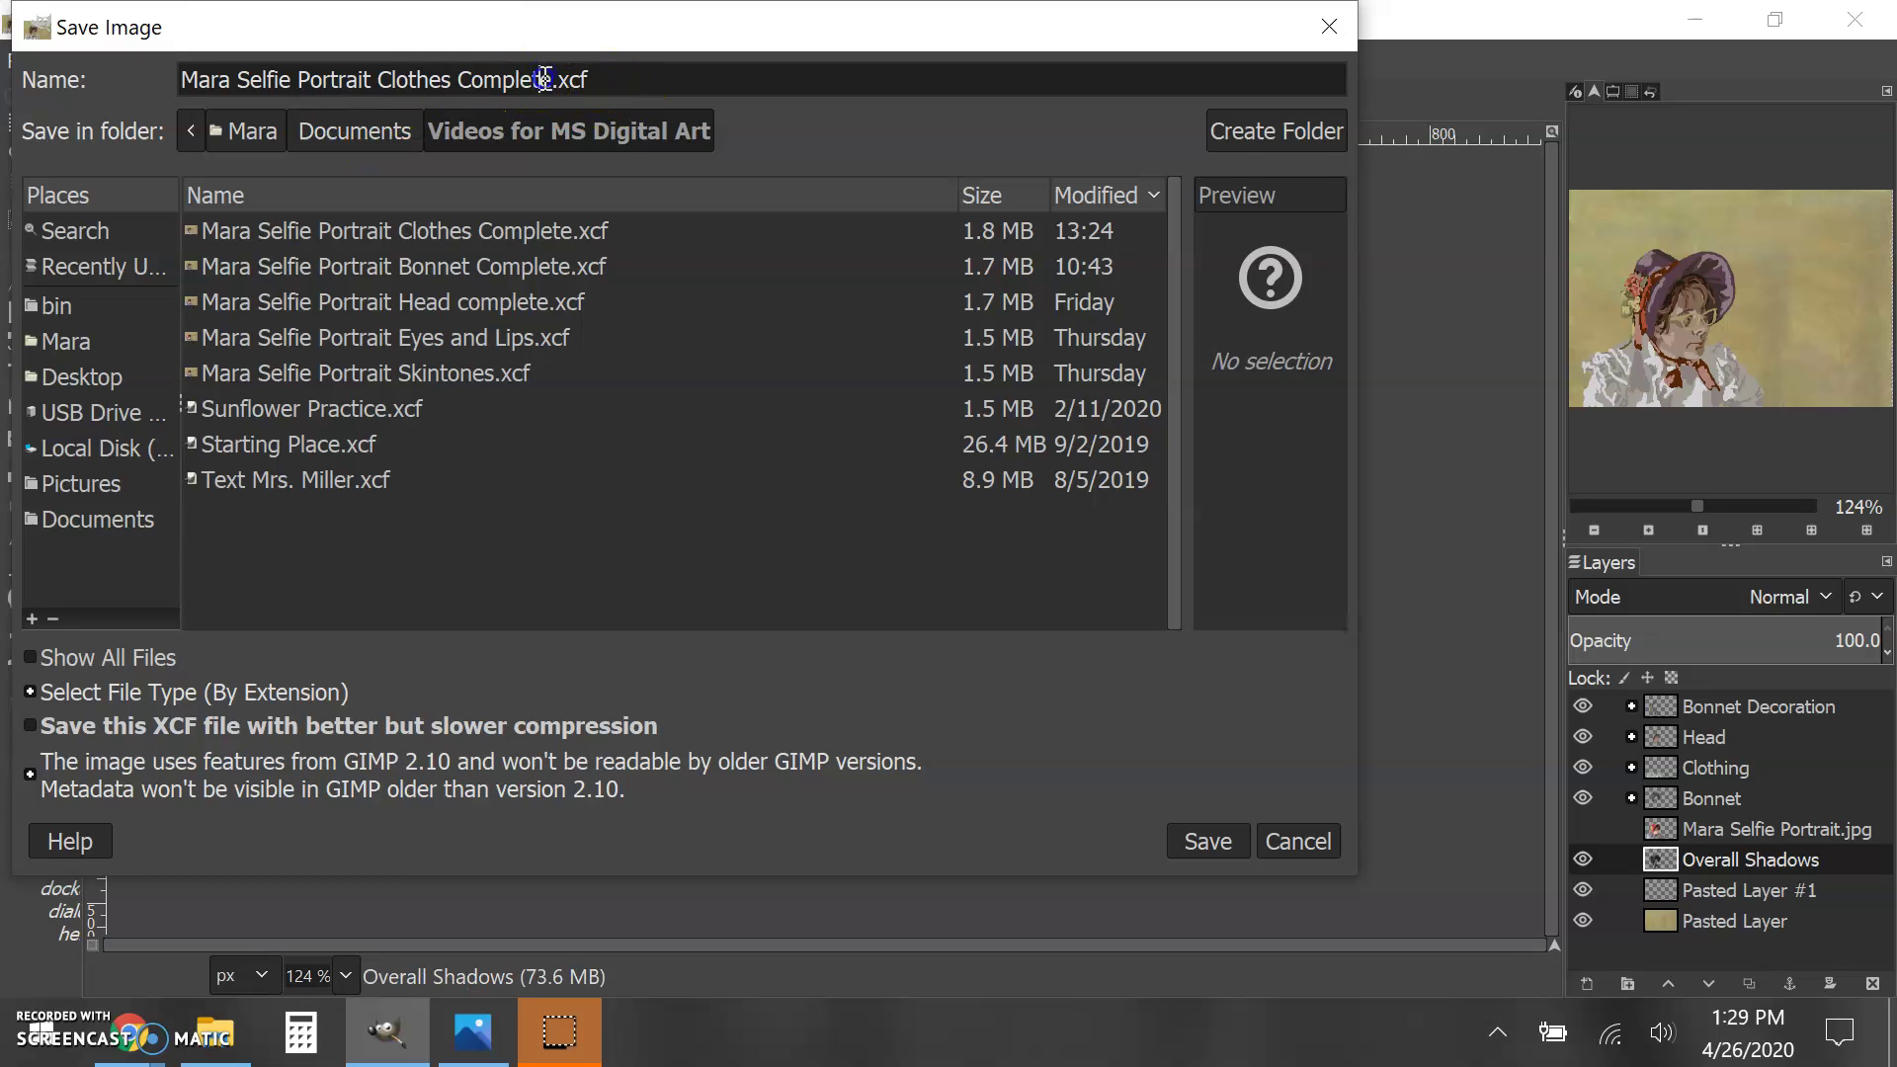
{"action": "left_click_drag", "start_coordinate": [551, 77], "coordinate": [385, 65]}
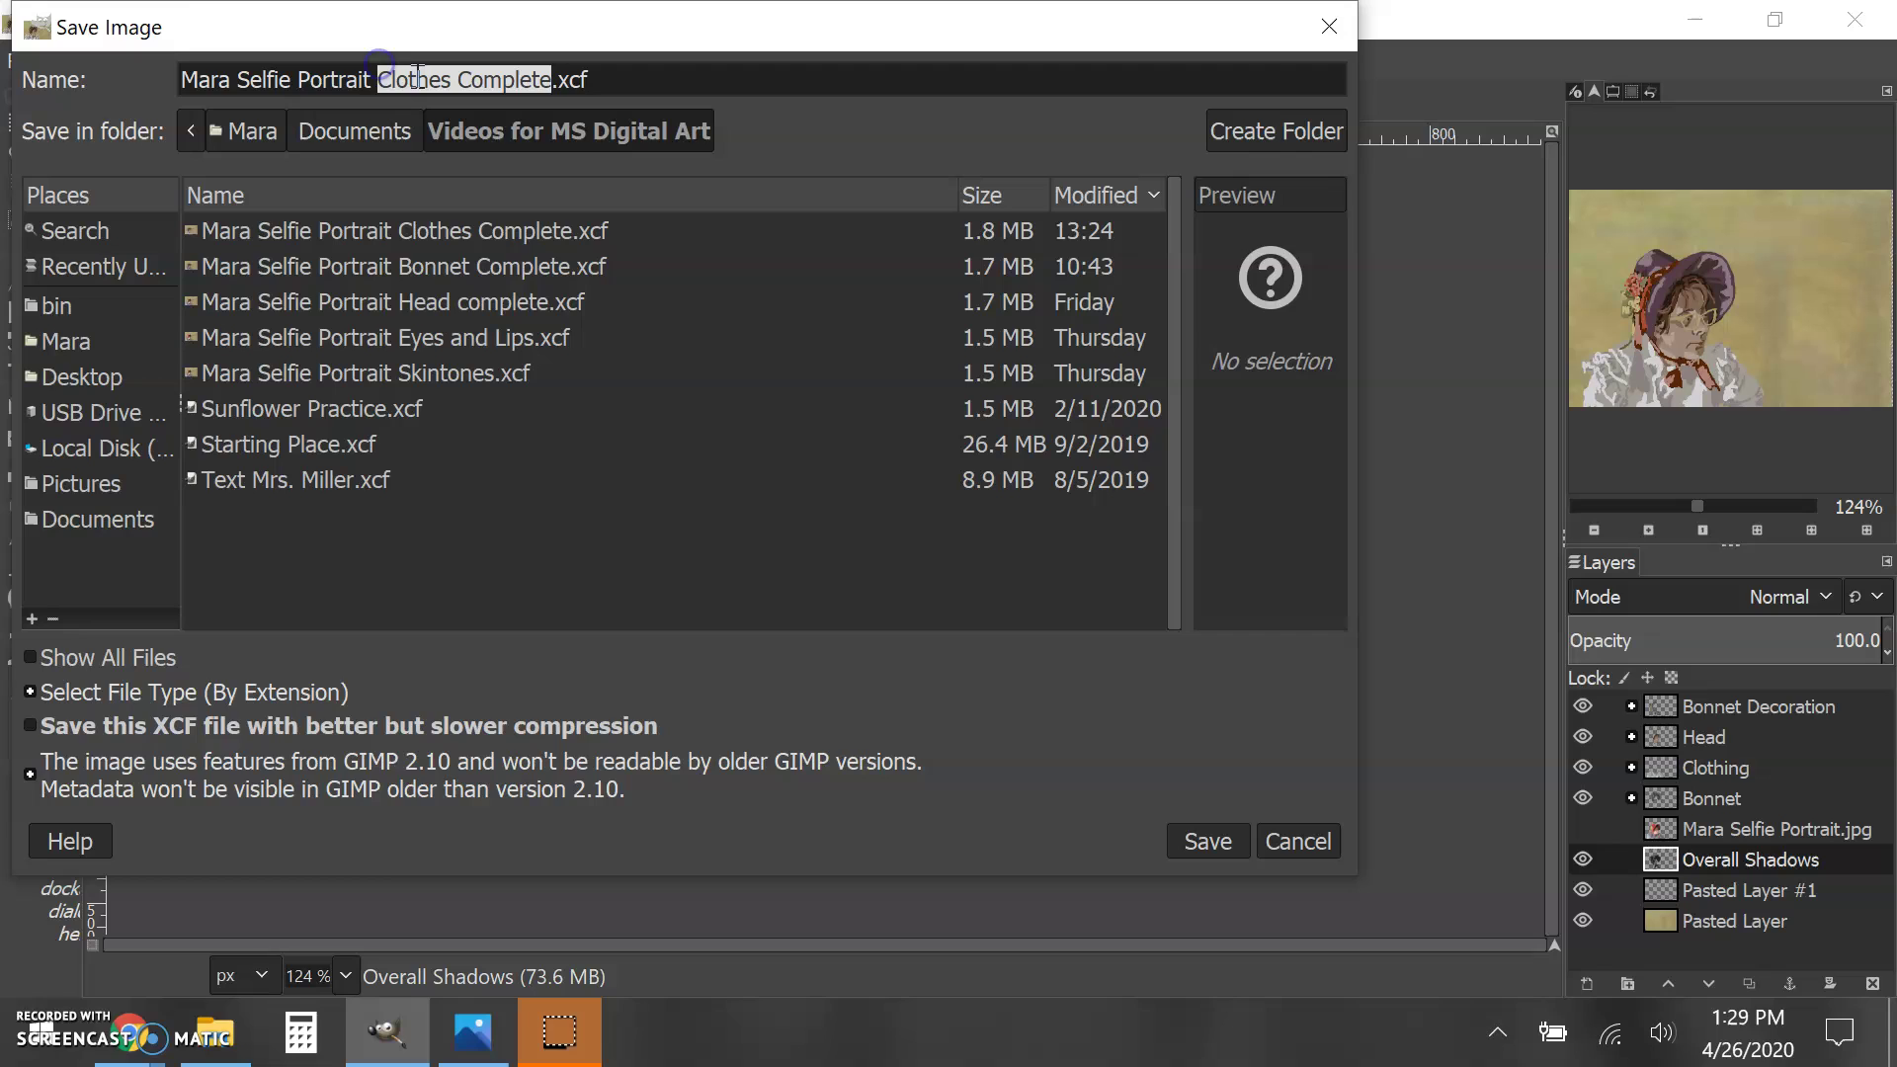
{"action": "type", "text": "Final Complete"}
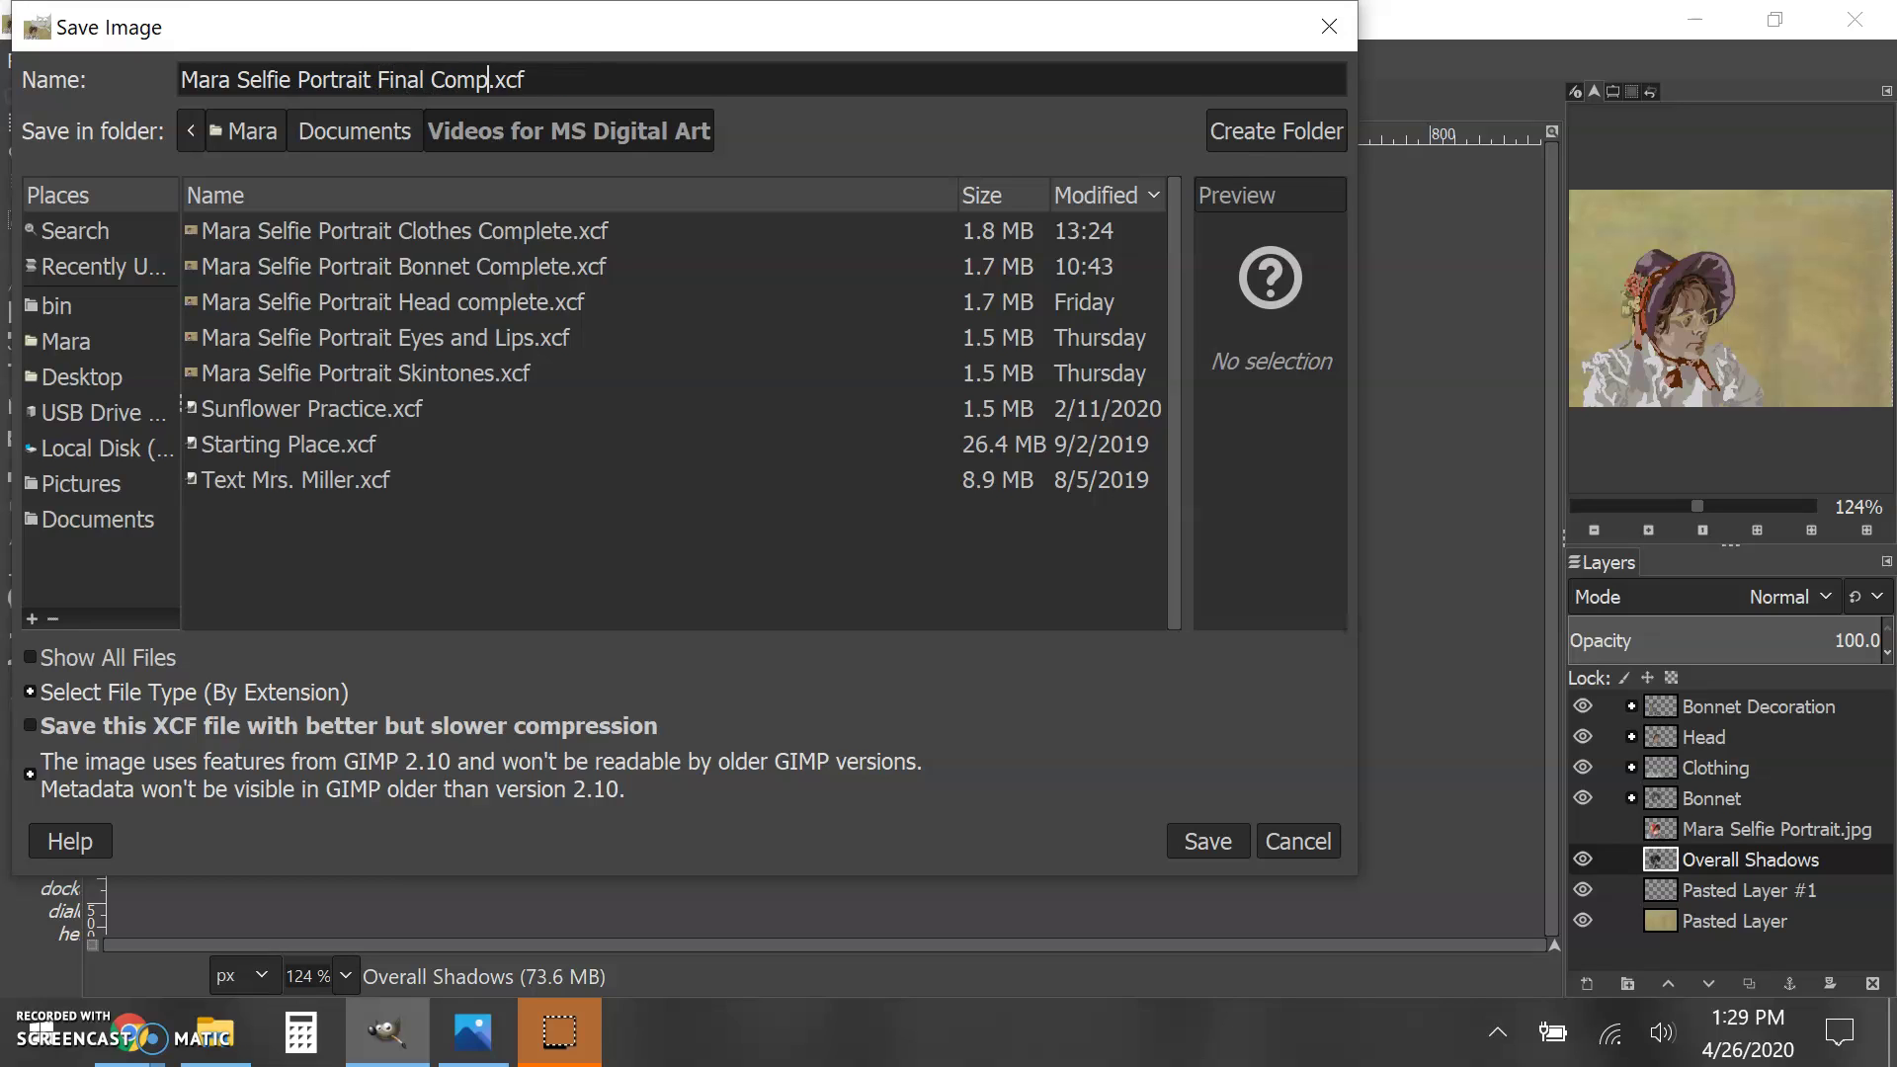
{"action": "left_click", "coordinate": [1208, 846]}
{"action": "left_click", "coordinate": [1217, 842]}
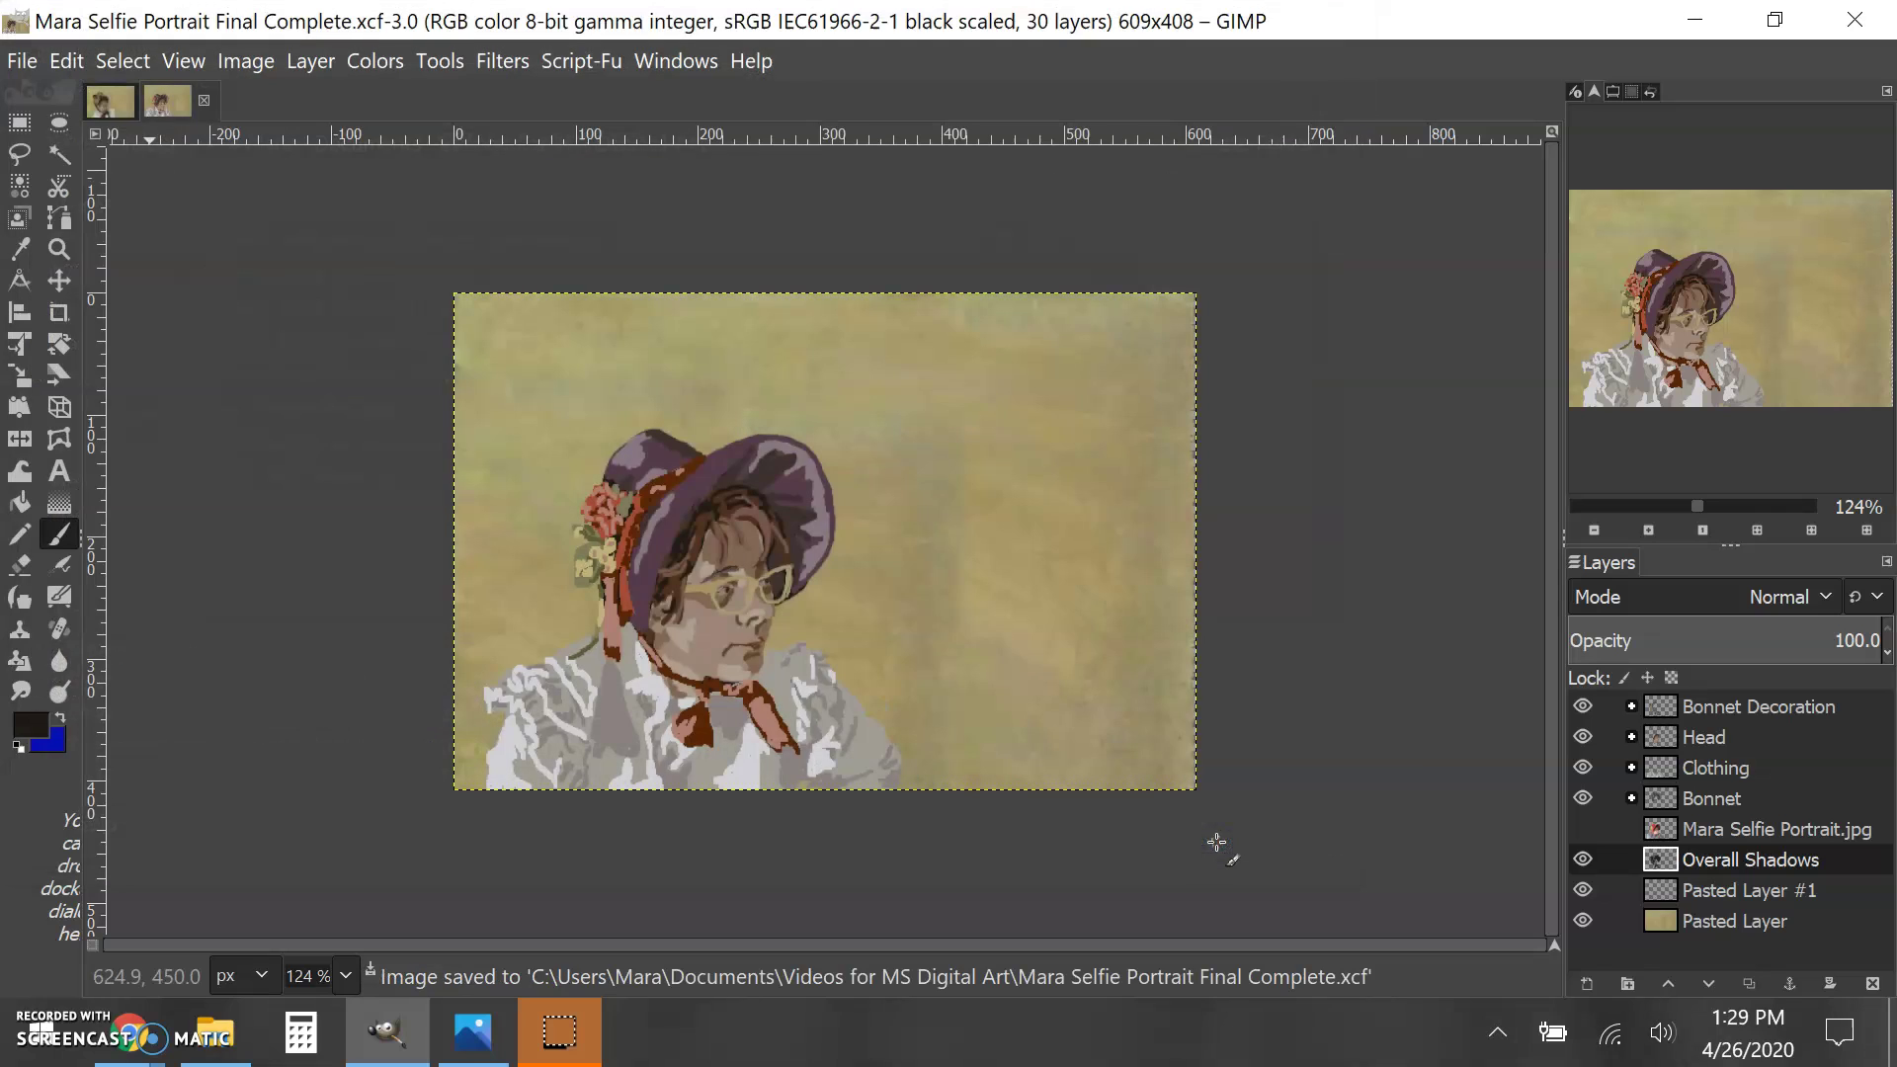